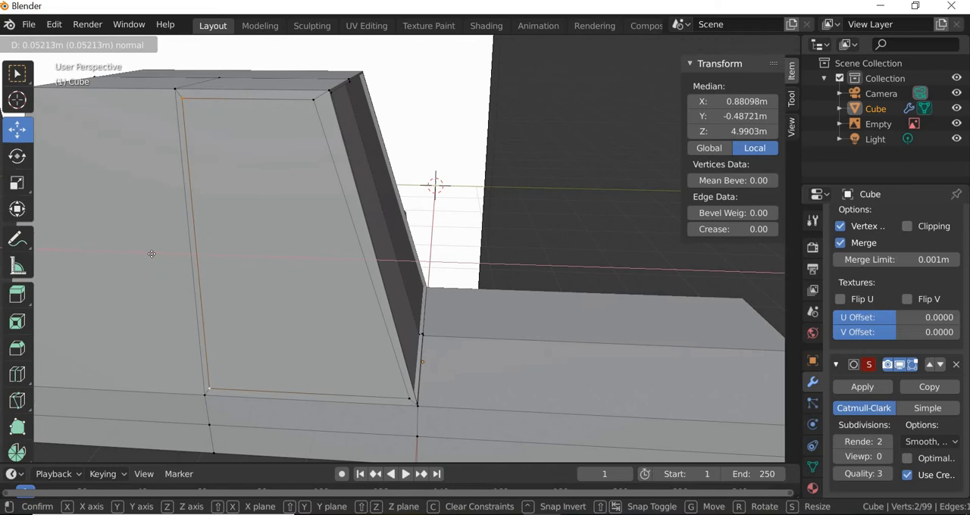
# Step: Finish moving the inner vertical edge of the side window beside the low deck about 0.052 m toward the window divider
pyautogui.click(151, 254)
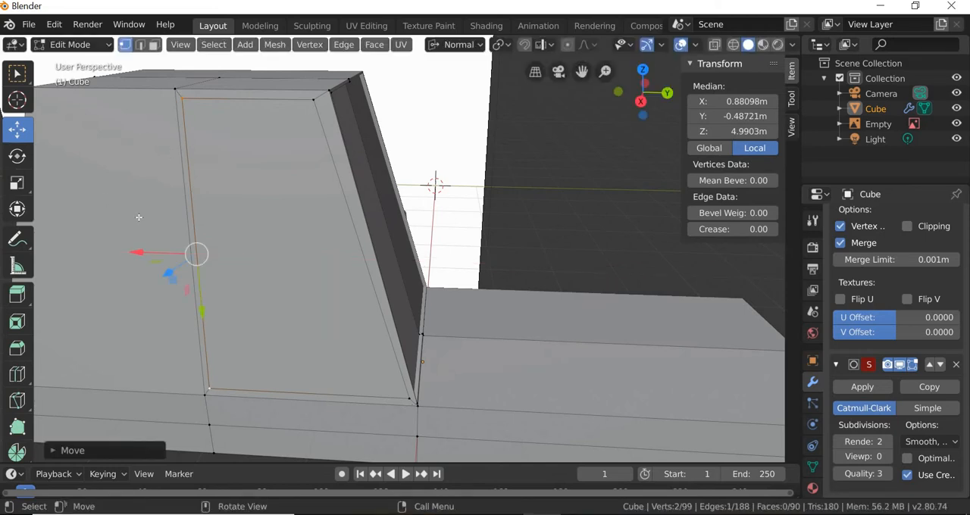
pyautogui.scroll(-2, 162, 248)
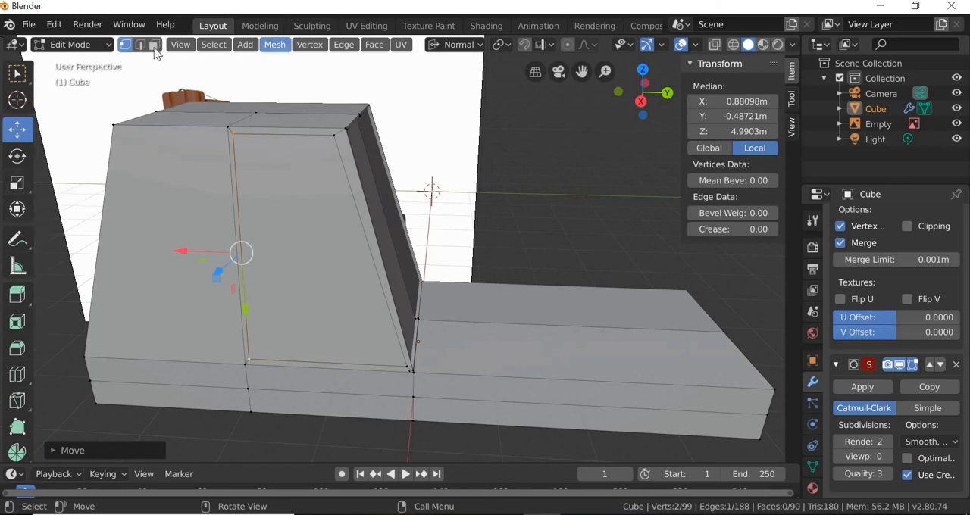
# Step: Inset the other large side face of the cabin and scale the inset face down slightly along its height
pyautogui.press('3')
pyautogui.click(169, 252)
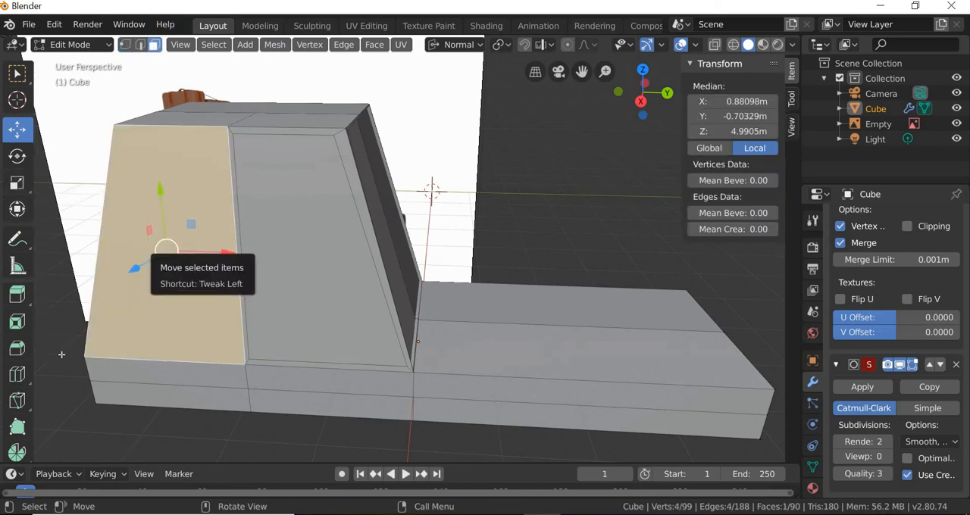
pyautogui.click(17, 326)
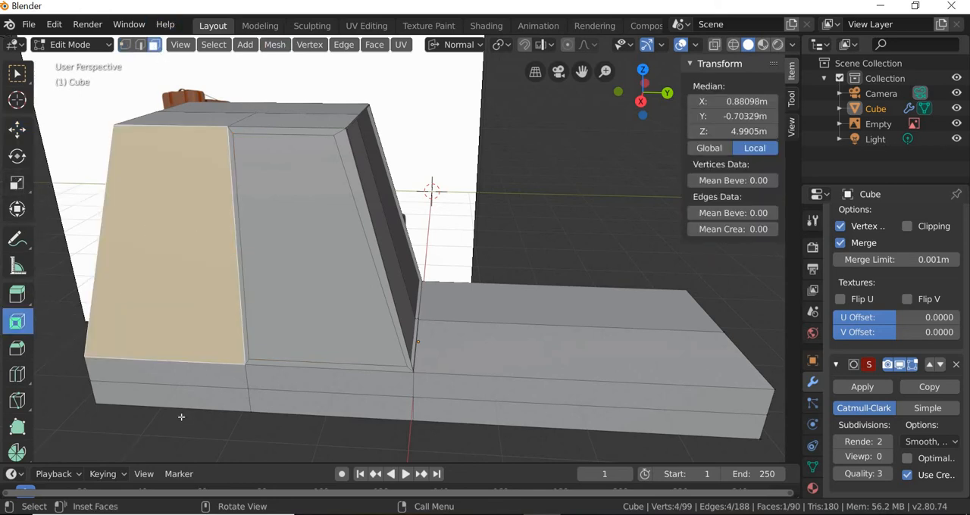
pyautogui.moveTo(181, 417); pyautogui.dragTo(185, 416)
pyautogui.click(17, 183)
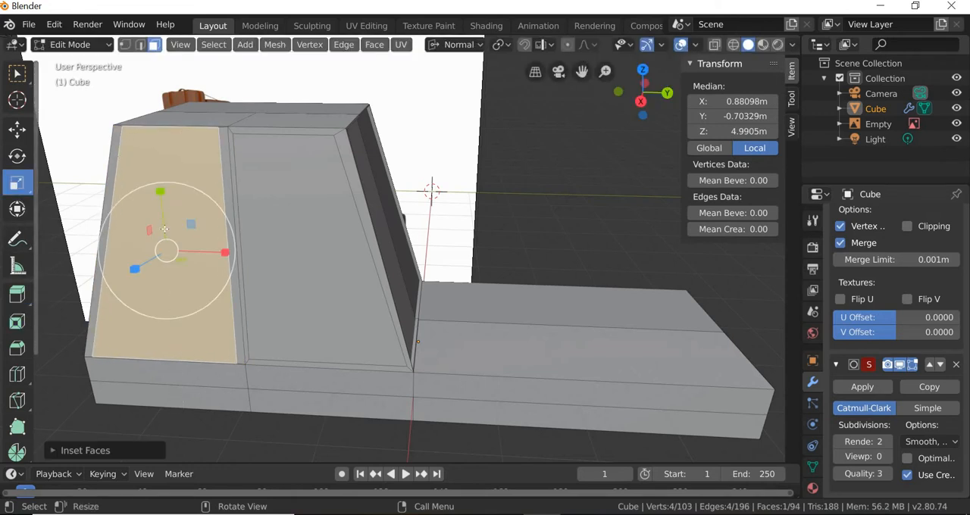
pyautogui.moveTo(159, 191); pyautogui.dragTo(154, 218)
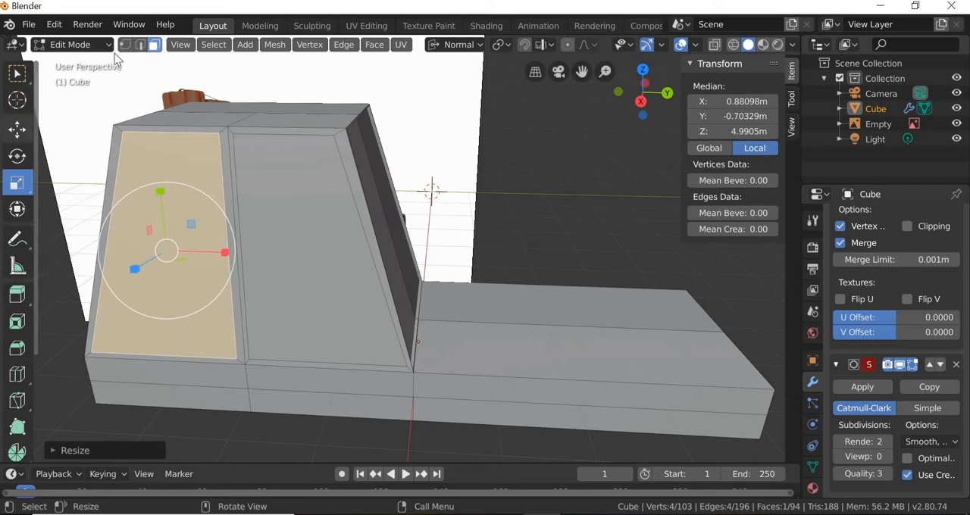
# Step: Move the new inset face's vertical edge nearest the divider about 0.043 m toward the neighbouring side window
pyautogui.click(16, 129)
pyautogui.click(126, 45)
pyautogui.scroll(2, 202, 138)
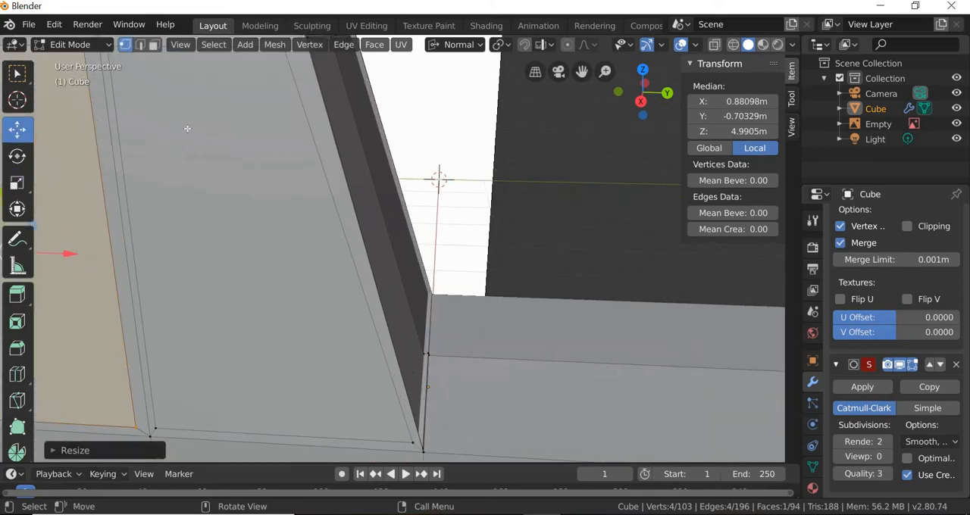
pyautogui.scroll(-1, 187, 129)
pyautogui.click(163, 98)
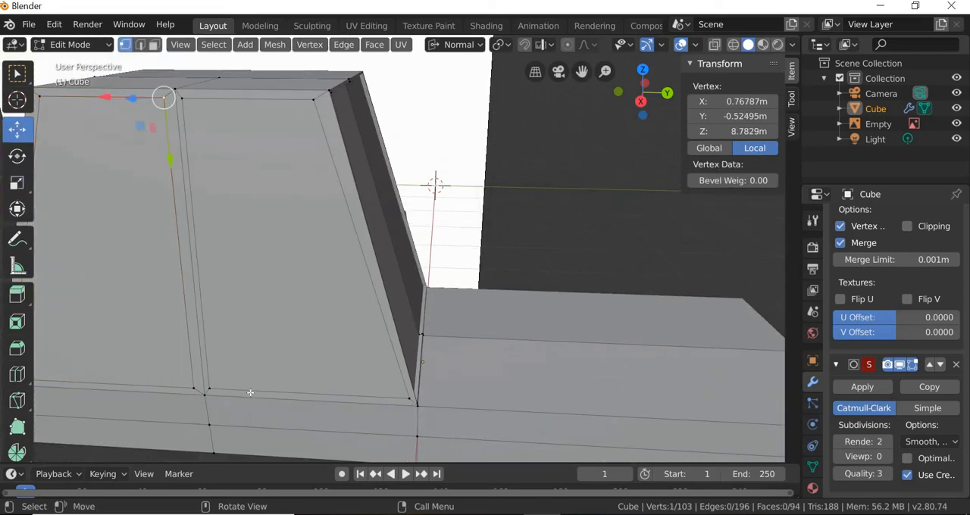
pyautogui.keyDown('shift'); pyautogui.click(162, 235); pyautogui.keyUp('shift')
pyautogui.moveTo(142, 252); pyautogui.dragTo(147, 252)
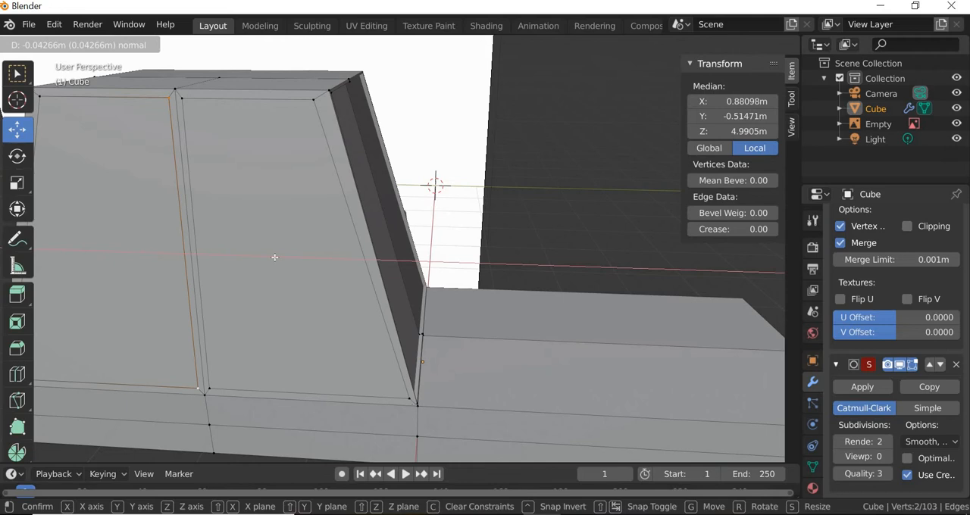
pyautogui.moveTo(274, 258); pyautogui.dragTo(274, 257)
pyautogui.scroll(-3, 308, 273)
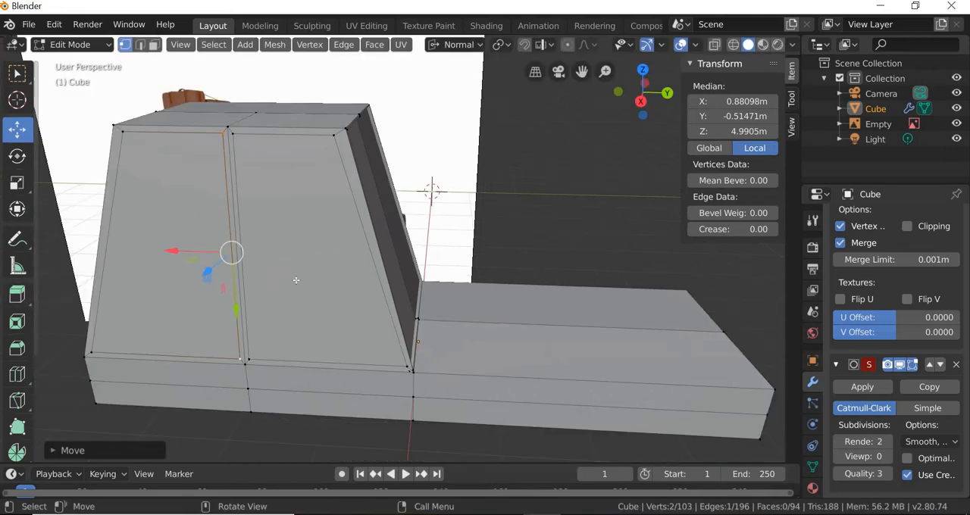
# Step: Extrude both inset side window faces slightly inward to recess them into the cabin, and clear the selection
pyautogui.click(153, 46)
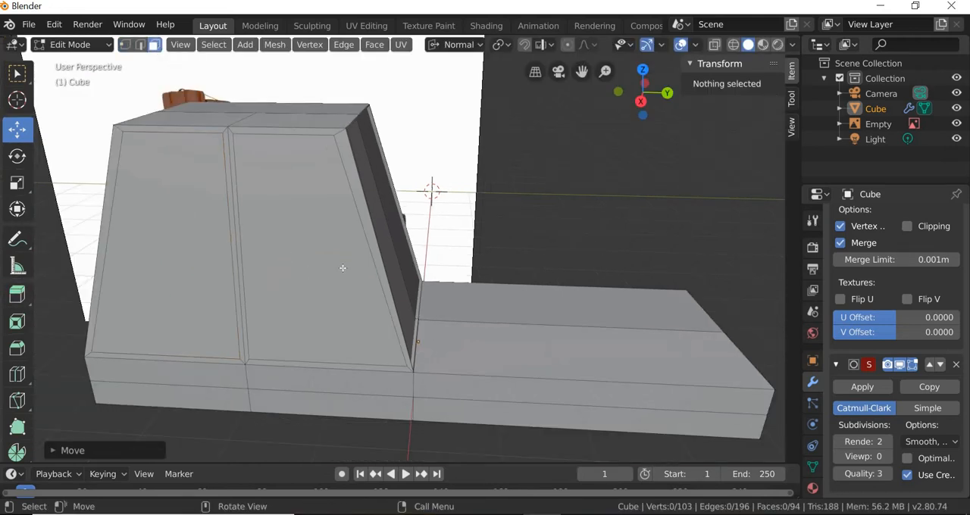
pyautogui.click(341, 268)
pyautogui.keyDown('shift'); pyautogui.click(182, 250); pyautogui.keyUp('shift')
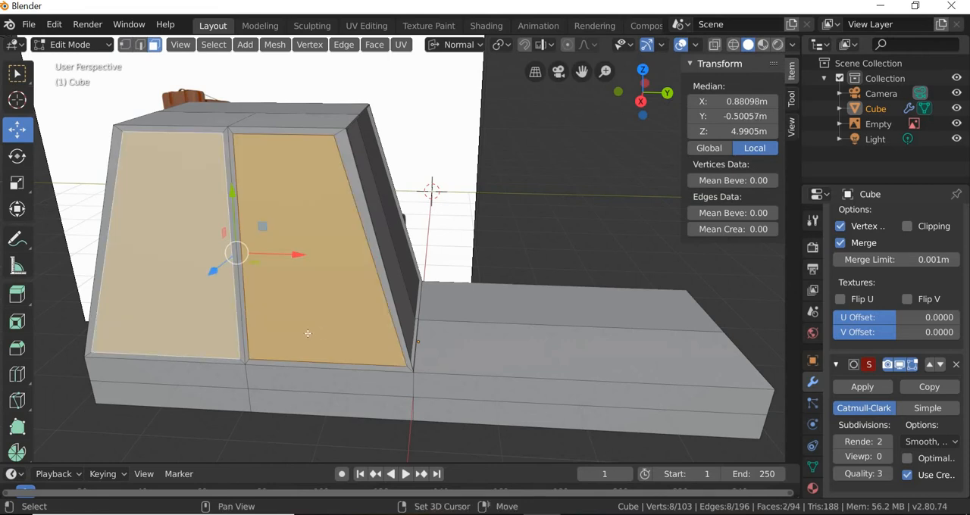
pyautogui.moveTo(182, 250); pyautogui.dragTo(347, 353, button='middle')
pyautogui.scroll(1, 347, 353)
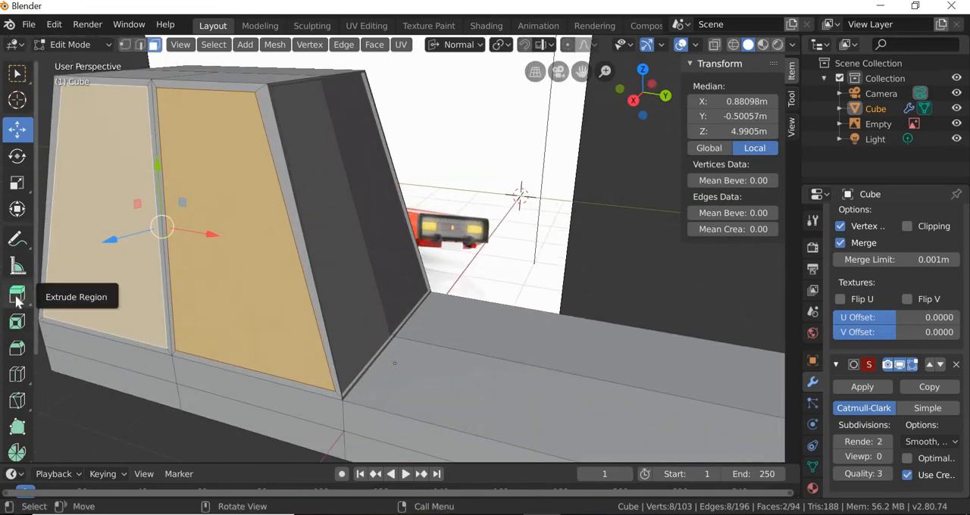
pyautogui.click(17, 297)
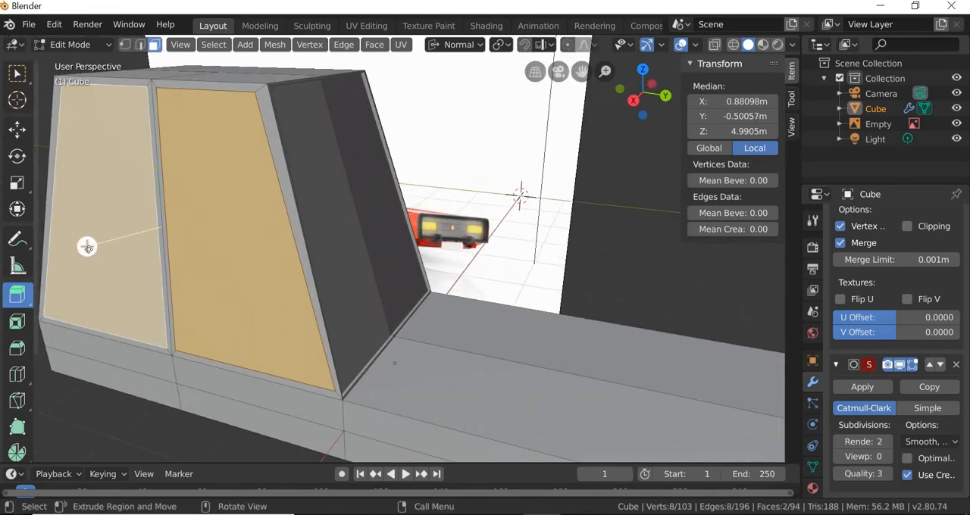
pyautogui.moveTo(87, 246); pyautogui.dragTo(64, 420)
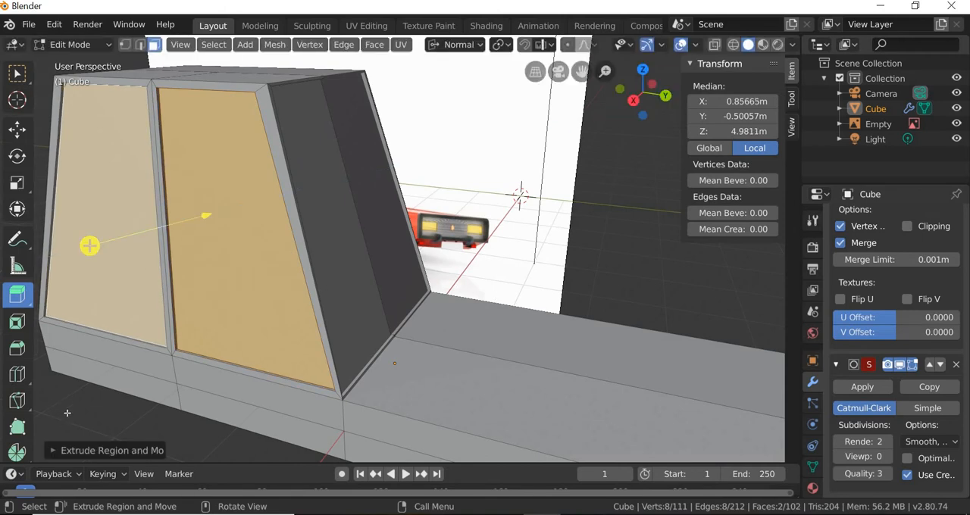
pyautogui.hotkey('alt', 'a')
# Step: Inset the sloped face at the cabin's end and scale the inset face down slightly along its height
pyautogui.scroll(-1, 213, 392)
pyautogui.moveTo(263, 309); pyautogui.dragTo(278, 239, button='middle')
pyautogui.click(395, 323)
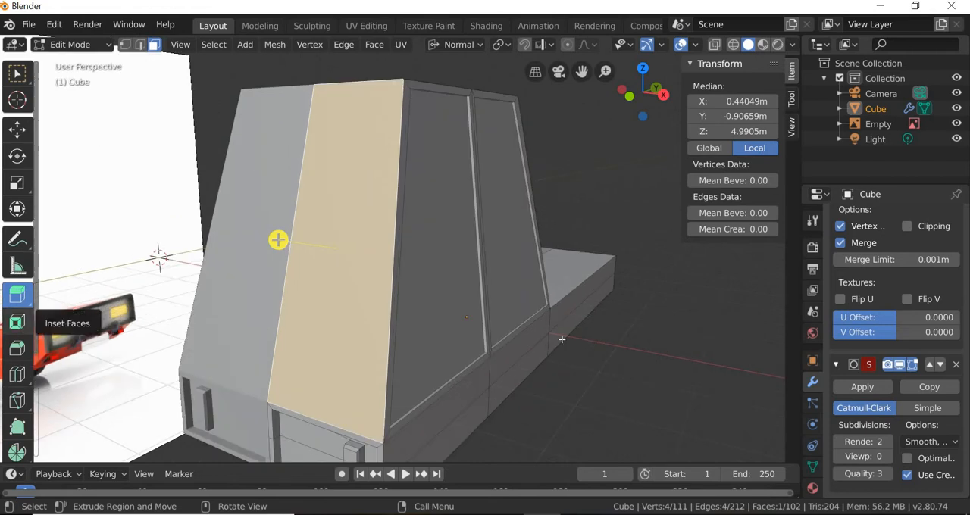
pyautogui.click(17, 322)
pyautogui.moveTo(574, 383); pyautogui.dragTo(495, 364)
pyautogui.moveTo(495, 364); pyautogui.dragTo(494, 363, button='middle')
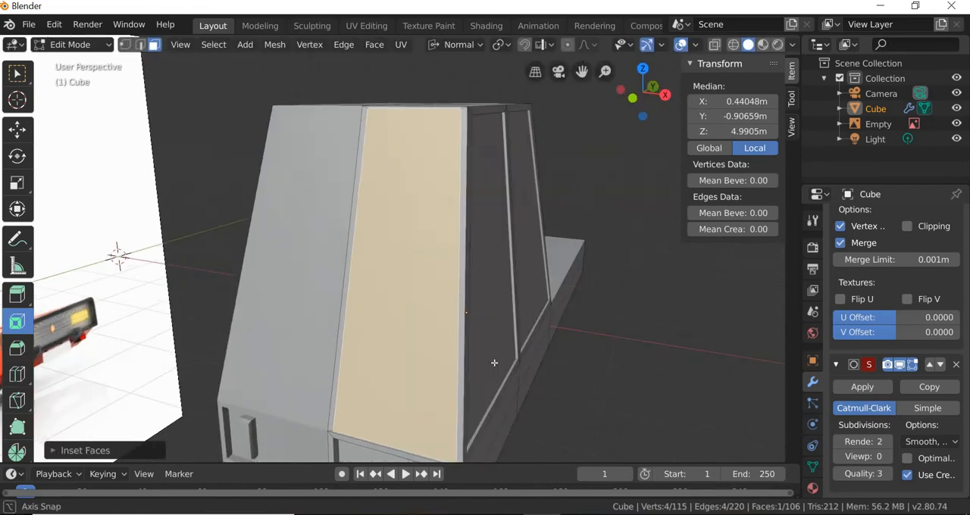
pyautogui.click(18, 182)
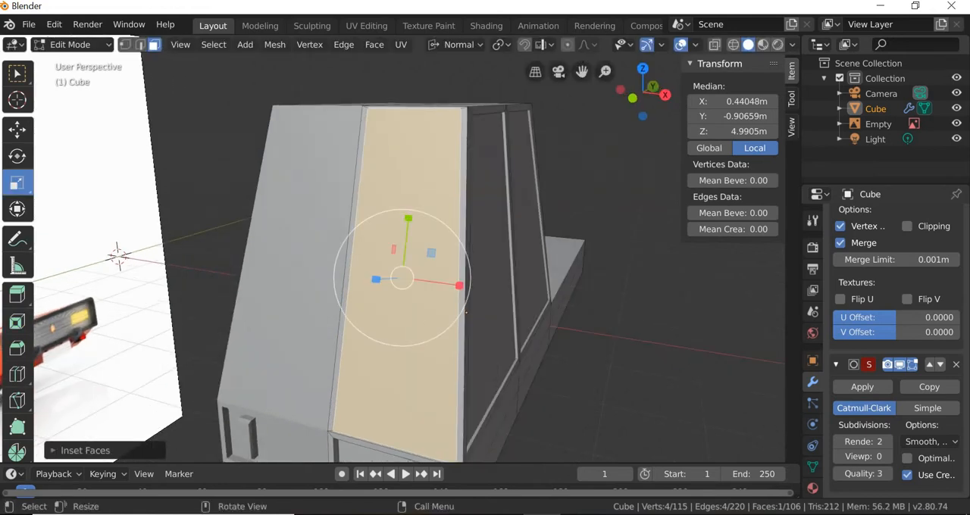
pyautogui.moveTo(407, 218); pyautogui.dragTo(405, 221)
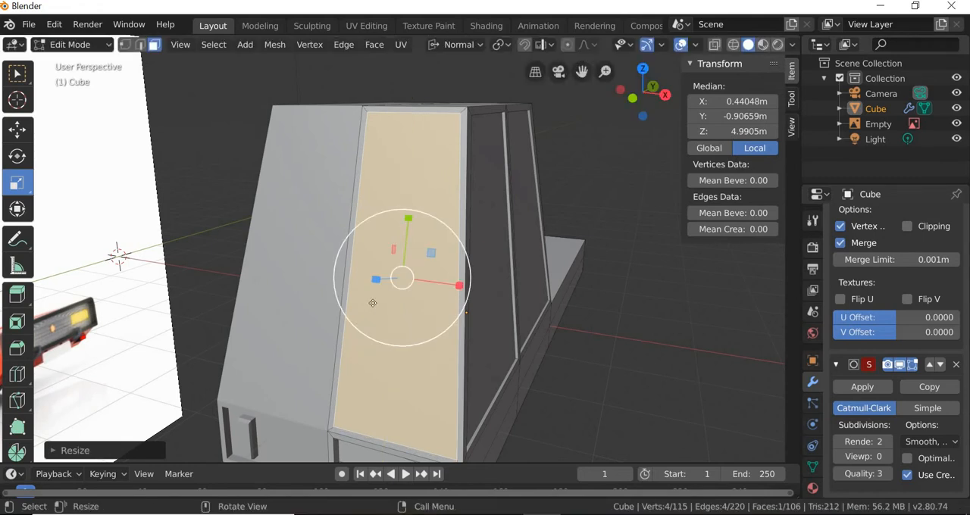
# Step: Extrude the inset end window face about 0.025 m inward
pyautogui.press('e')
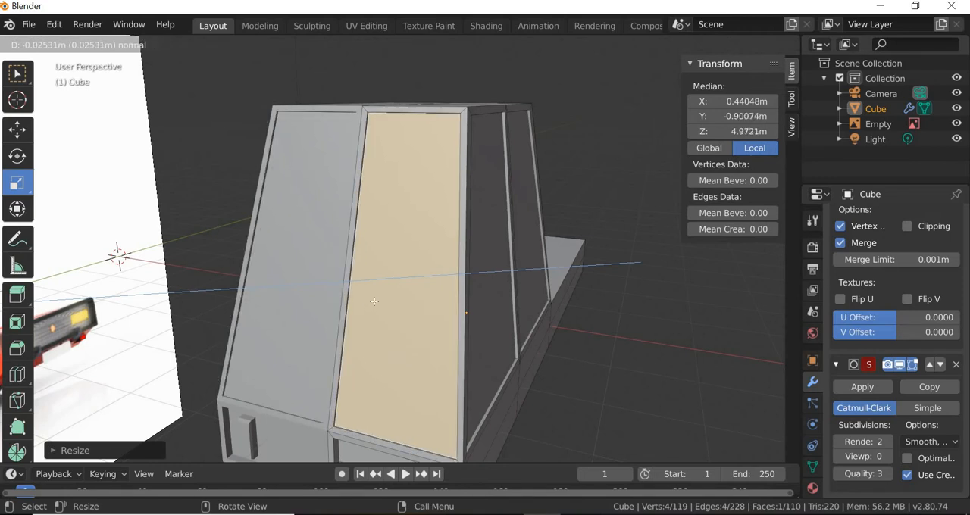
pyautogui.click(373, 302)
pyautogui.moveTo(297, 334); pyautogui.dragTo(271, 327, button='middle')
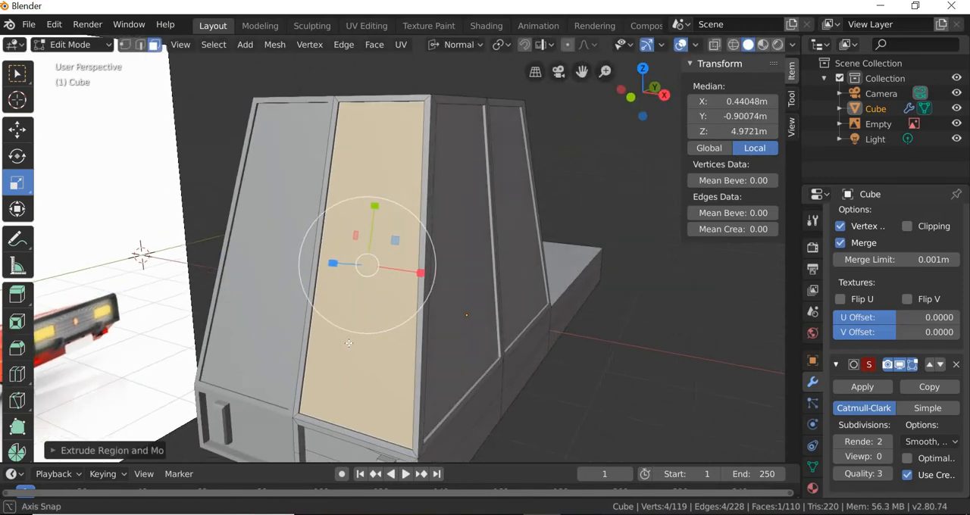
# Step: Delete the narrow strip face along the centre line between the two mirrored end windows
pyautogui.scroll(1, 269, 328)
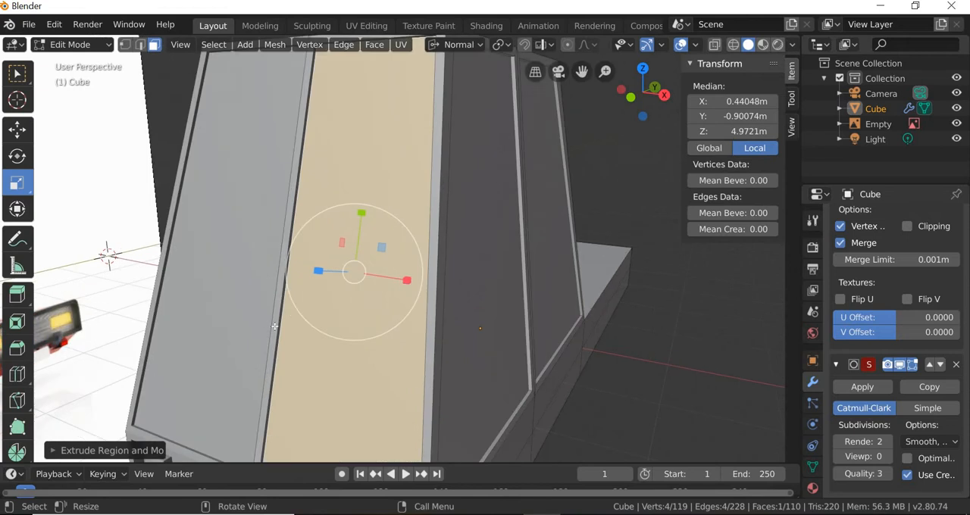
pyautogui.click(274, 325)
pyautogui.press('x')
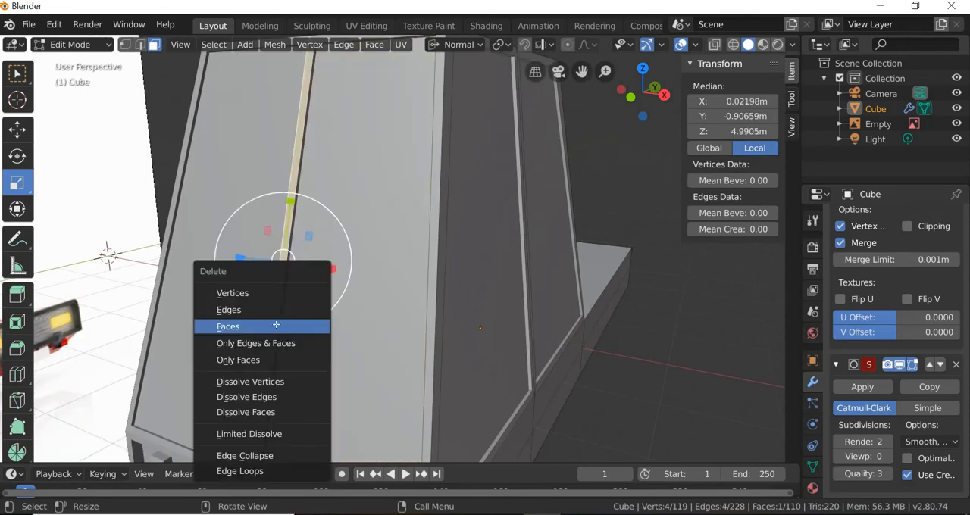
pyautogui.click(276, 326)
# Step: Delete the thin recess wall face bordering the centre gap of the end window
pyautogui.scroll(-2, 279, 407)
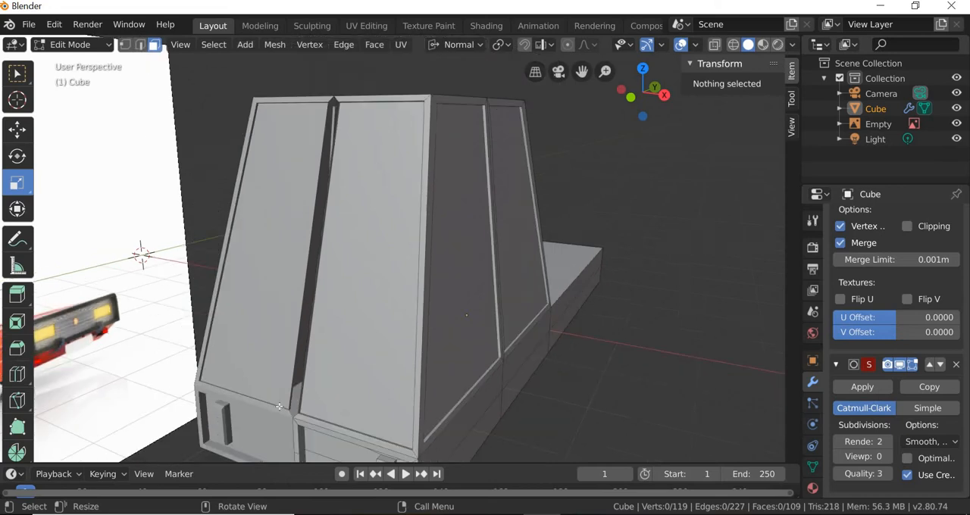
pyautogui.moveTo(306, 389); pyautogui.dragTo(504, 353, button='middle')
pyautogui.scroll(3, 674, 286)
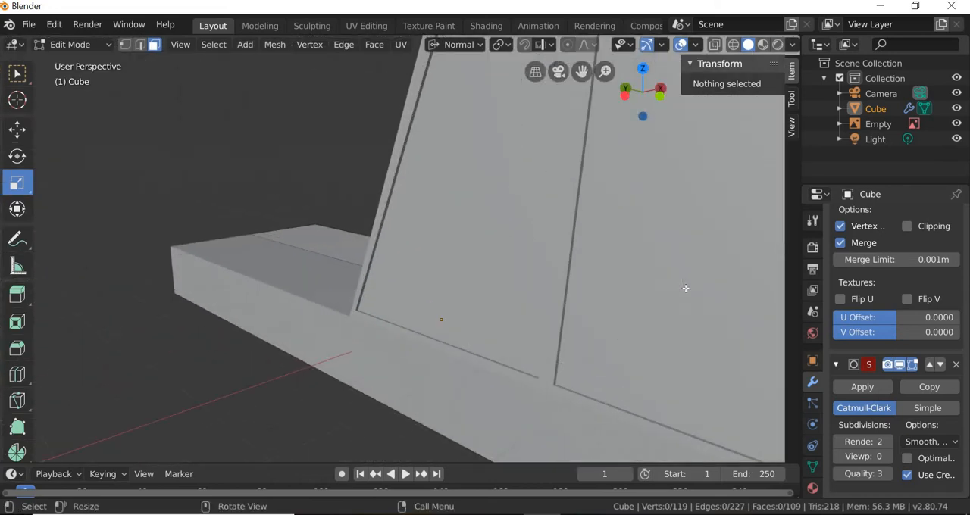
pyautogui.click(730, 263)
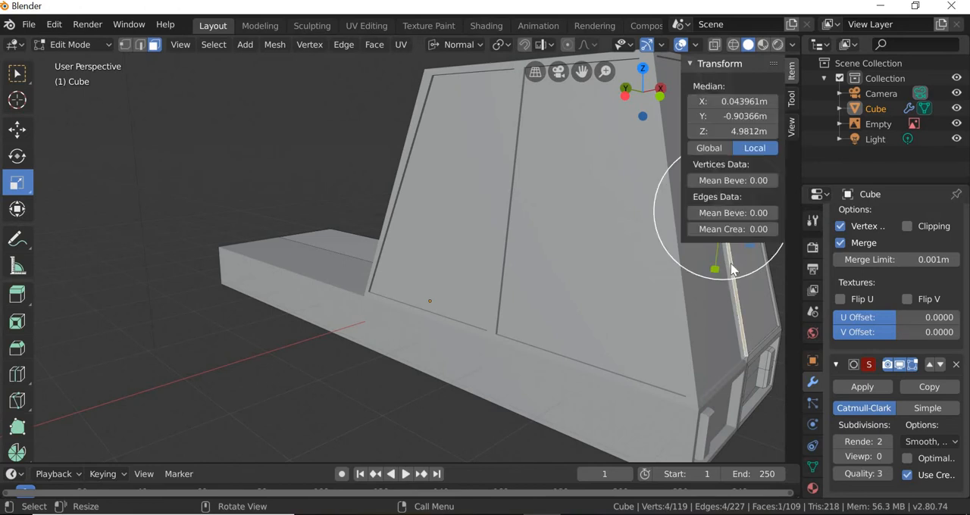
pyautogui.press('x')
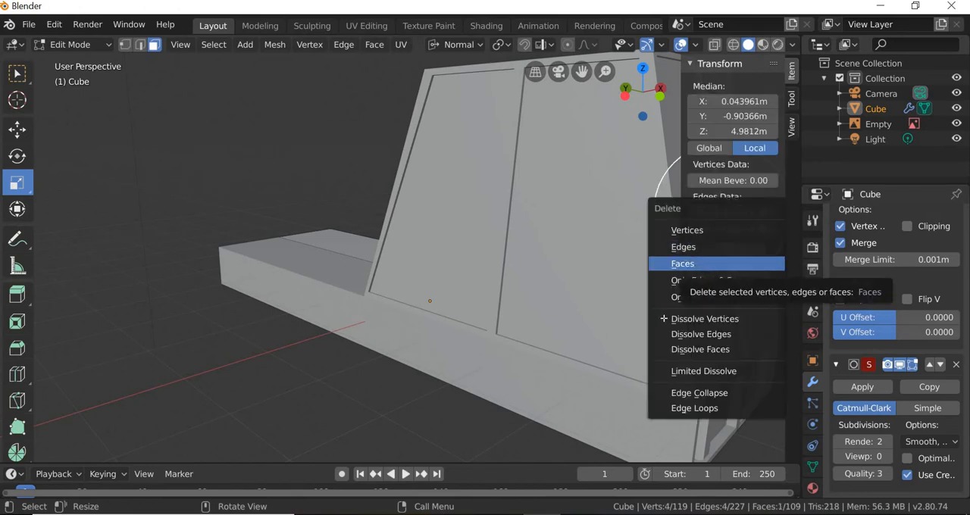
pyautogui.click(698, 265)
# Step: Show the model in front orthographic view with X-ray on, and set up vertex selection with the Move tool
pyautogui.moveTo(578, 313); pyautogui.dragTo(218, 173, button='middle')
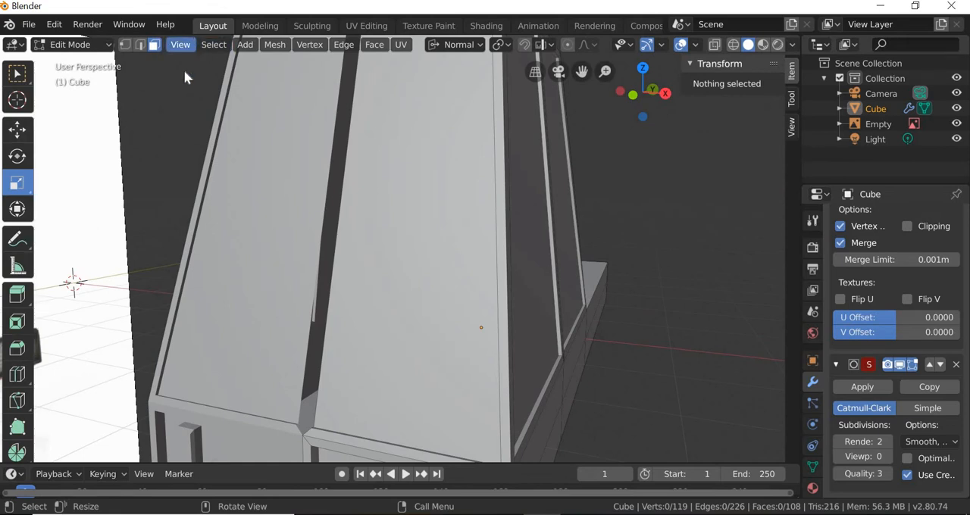
pyautogui.click(180, 44)
pyautogui.moveTo(250, 219)
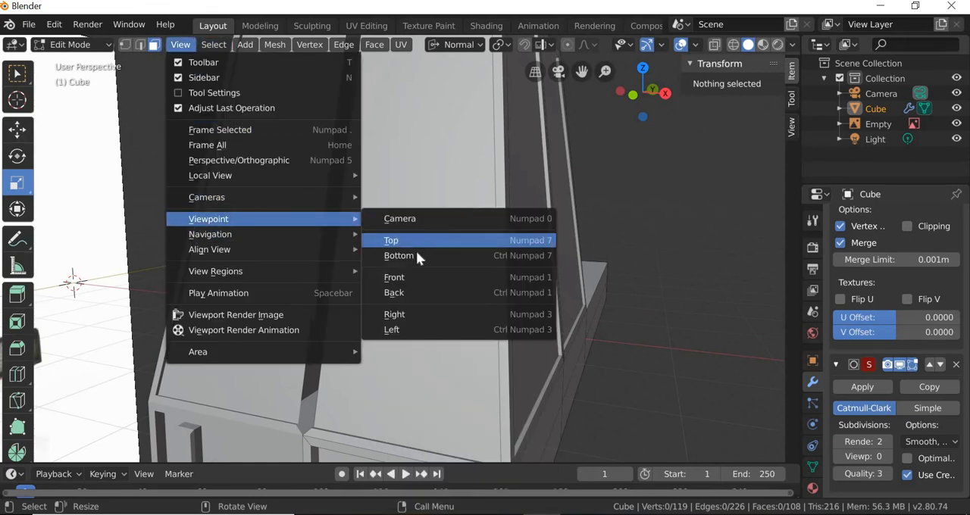
pyautogui.click(400, 277)
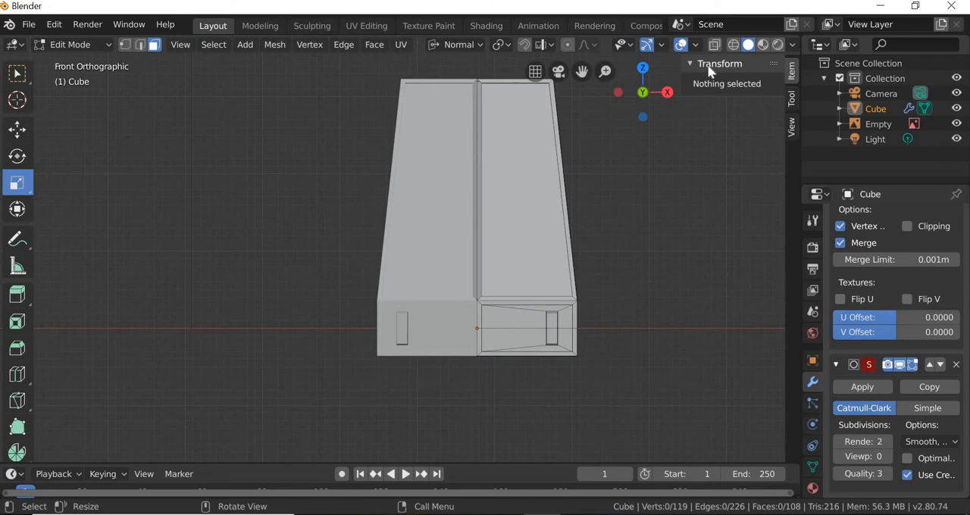
pyautogui.hotkey('alt', 'z')
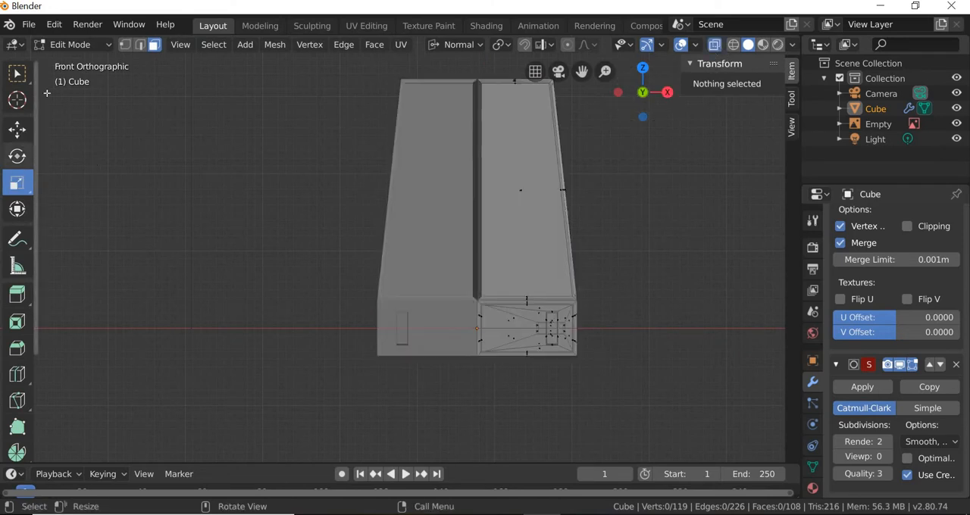
pyautogui.click(18, 129)
pyautogui.press('1')
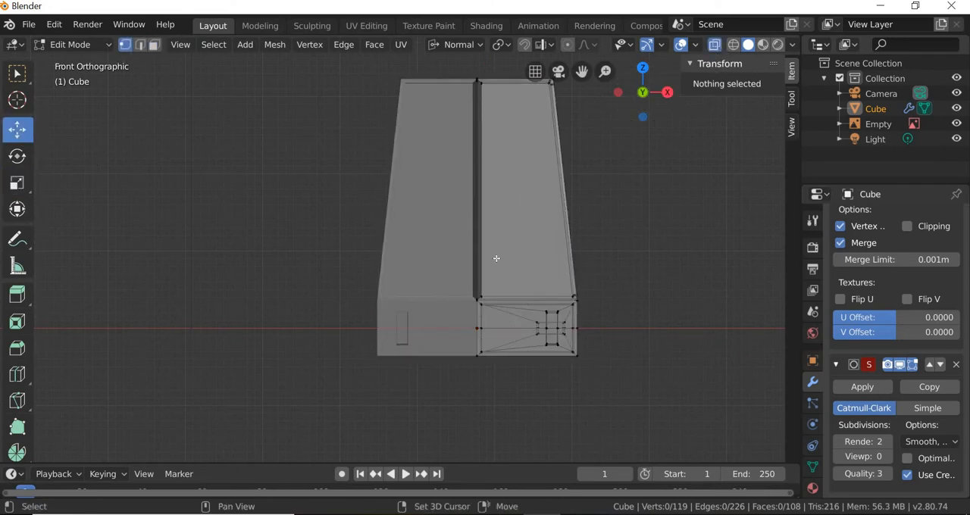
# Step: Select the vertices at the upper inner corner of the end window beside the centre line, using Select Box
pyautogui.keyDown('shift'); pyautogui.moveTo(382, 149); pyautogui.dragTo(243, 288, button='middle'); pyautogui.keyUp('shift')
pyautogui.scroll(4, 287, 170)
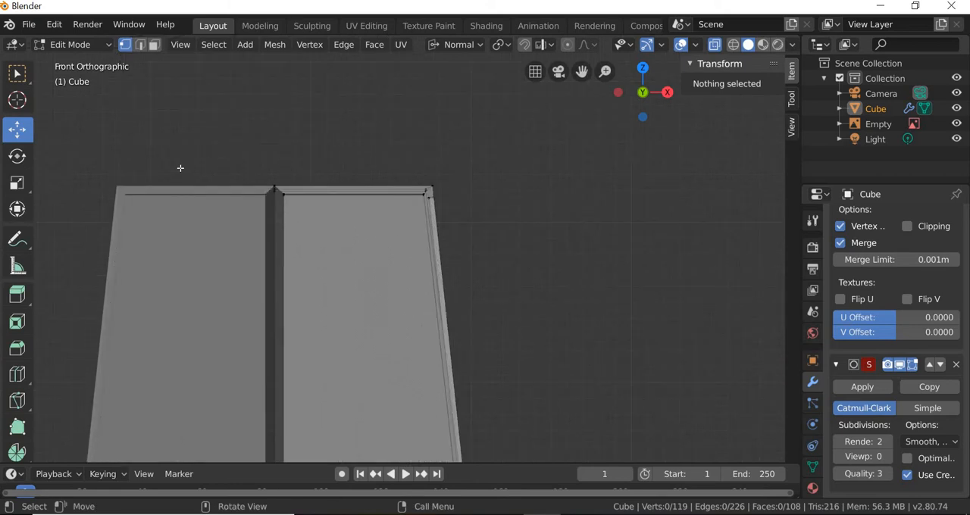
pyautogui.scroll(3, 180, 167)
pyautogui.click(199, 156)
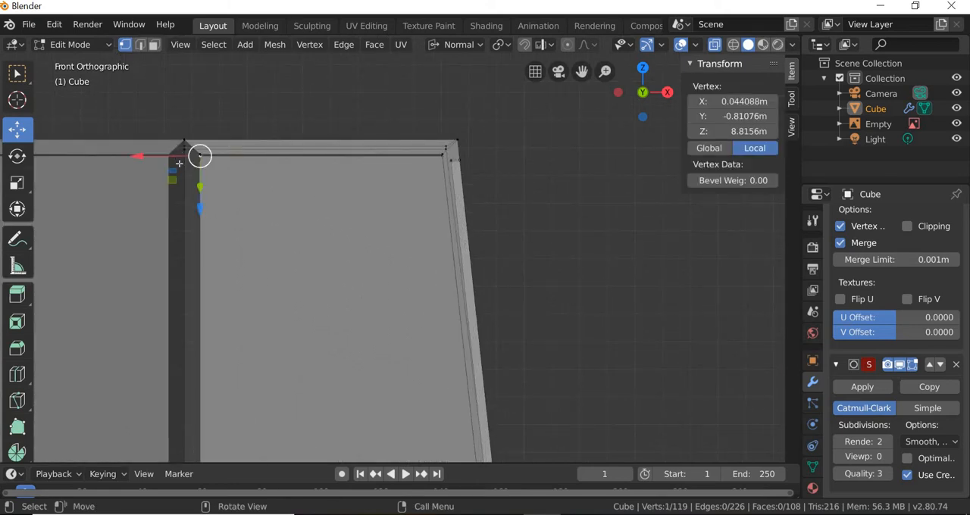
pyautogui.scroll(3, 181, 165)
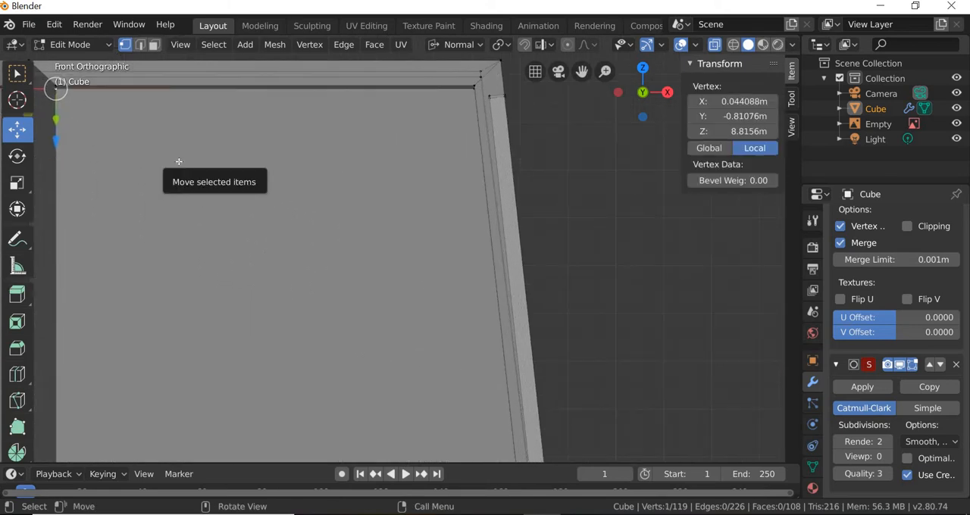
pyautogui.keyDown('shift'); pyautogui.moveTo(410, 231); pyautogui.dragTo(658, 311, button='middle'); pyautogui.keyUp('shift')
pyautogui.scroll(2, 297, 173)
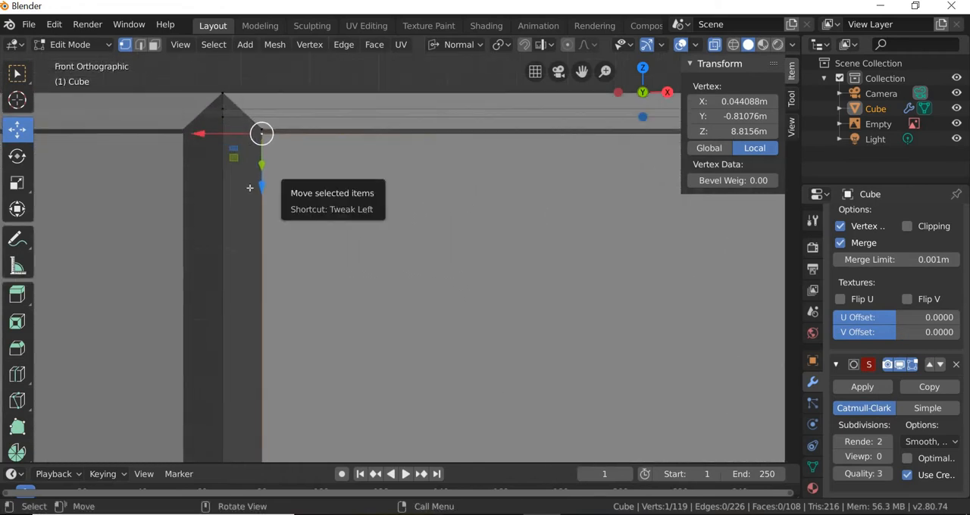
pyautogui.hotkey('alt', 'a')
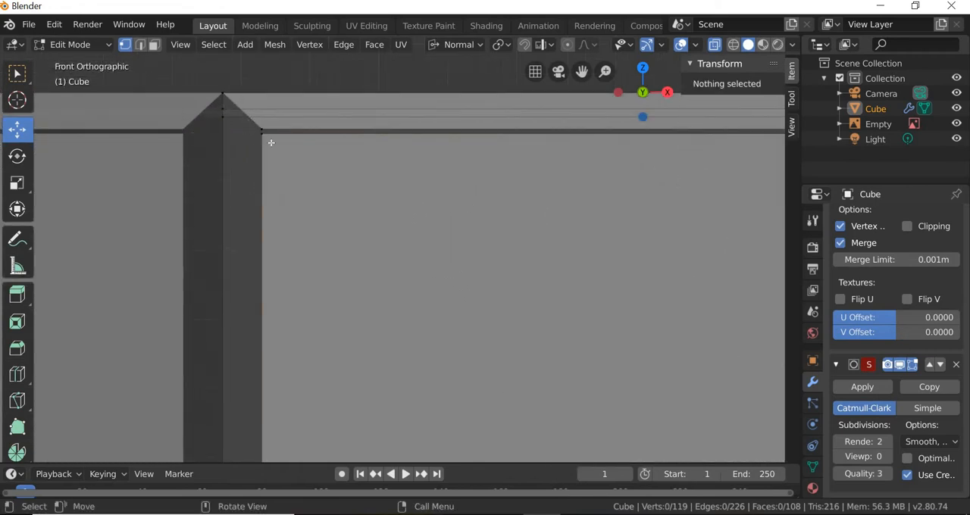
pyautogui.click(23, 69)
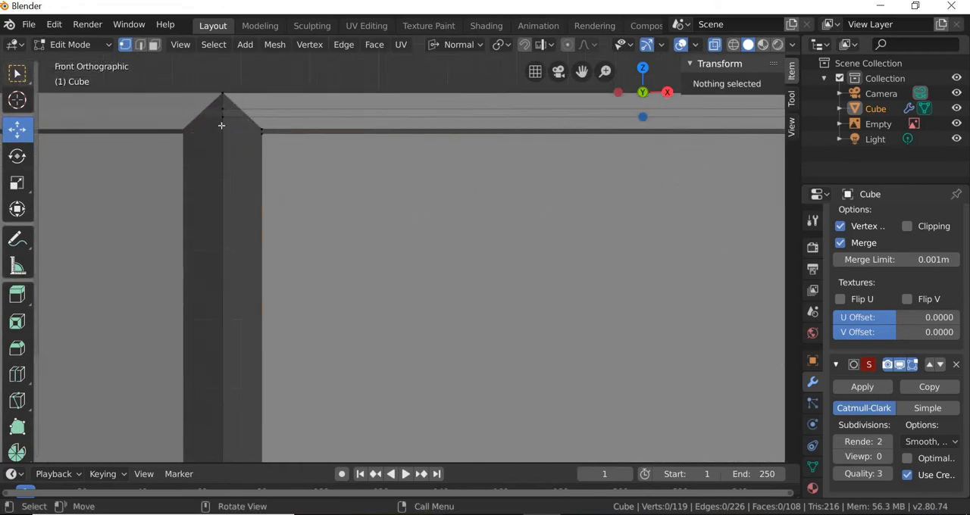
pyautogui.click(277, 141)
pyautogui.moveTo(236, 300); pyautogui.dragTo(204, 76, button='middle')
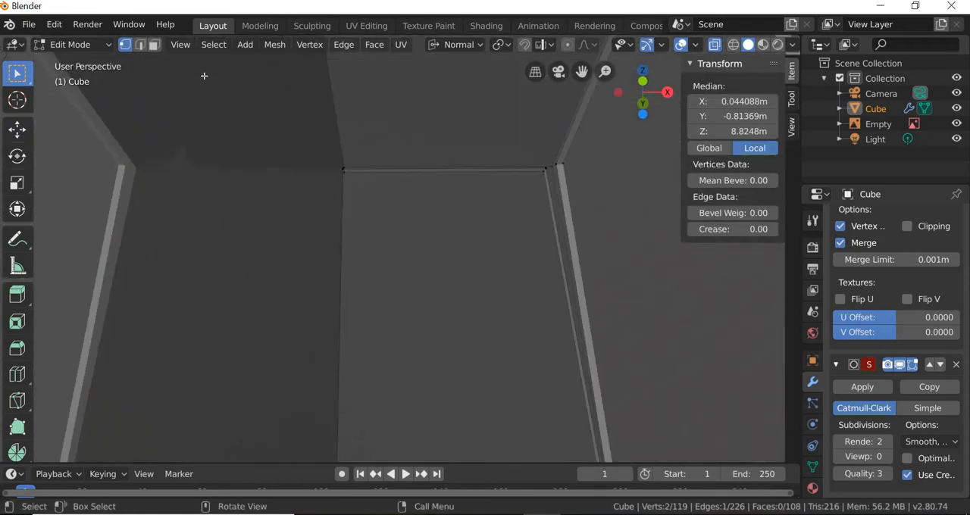
# Step: Return to front orthographic view and add the end window's lower inner corner vertices to the selection
pyautogui.click(181, 44)
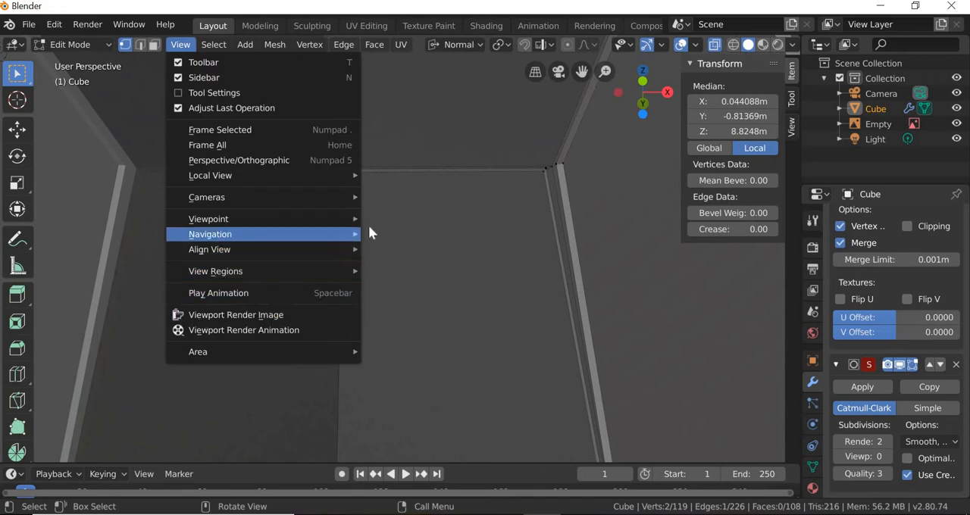
pyautogui.moveTo(355, 219)
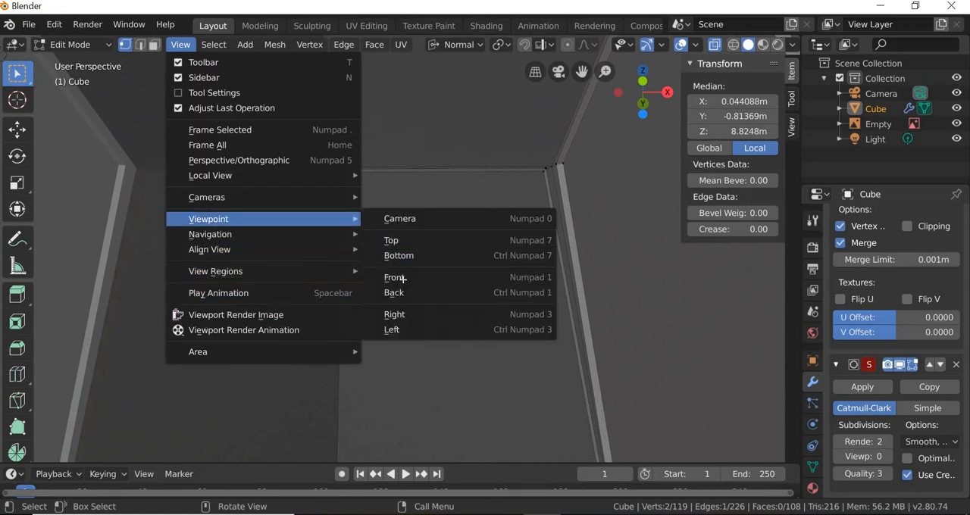
pyautogui.click(402, 278)
pyautogui.keyDown('shift'); pyautogui.moveTo(377, 177); pyautogui.dragTo(382, 51, button='middle'); pyautogui.keyUp('shift')
pyautogui.keyDown('shift'); pyautogui.moveTo(372, 322); pyautogui.dragTo(354, 97, button='middle'); pyautogui.keyUp('shift')
pyautogui.keyDown('shift'); pyautogui.moveTo(351, 295); pyautogui.dragTo(350, 220, button='middle'); pyautogui.keyUp('shift')
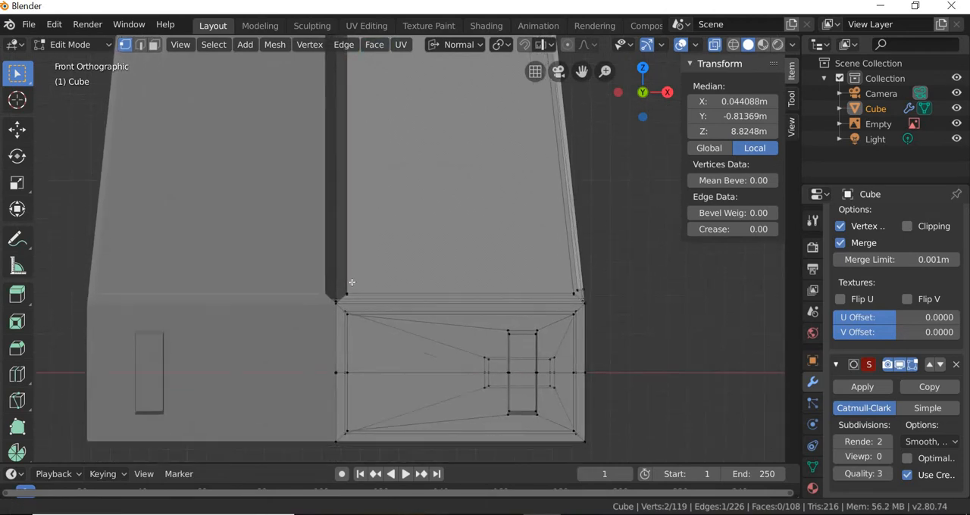
pyautogui.scroll(5, 306, 300)
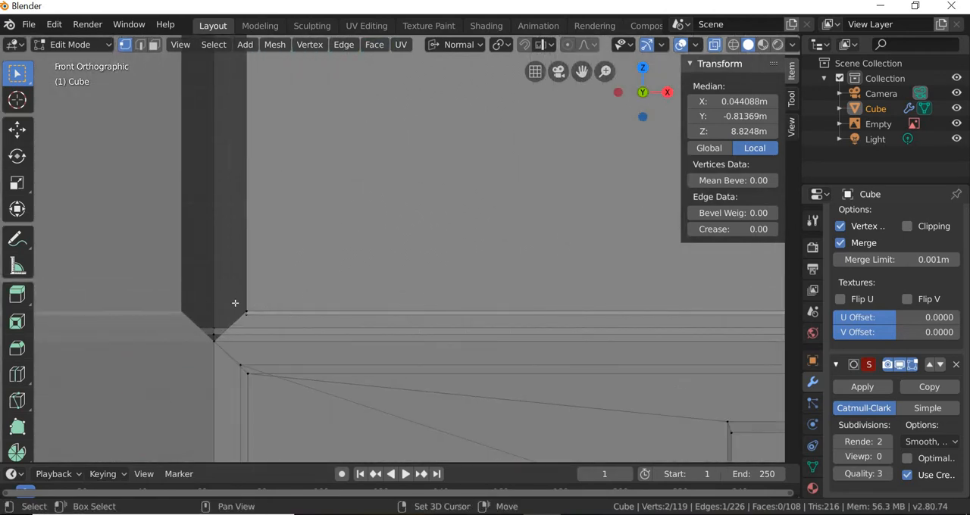
pyautogui.press('b')
pyautogui.moveTo(265, 329); pyautogui.dragTo(232, 301)
# Step: Move the selected inner-edge vertices along X onto the centre line, to a median X of about -0.002 m
pyautogui.click(17, 131)
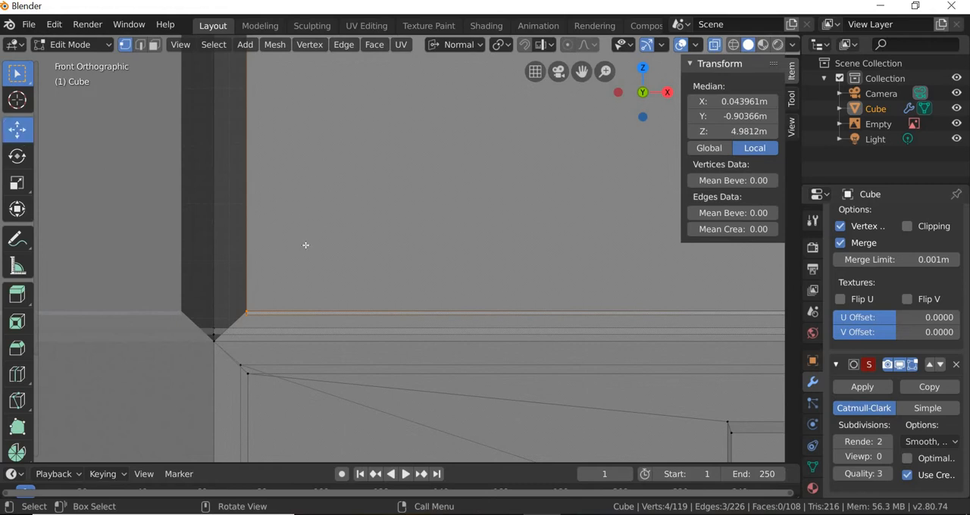
pyautogui.scroll(-8, 326, 205)
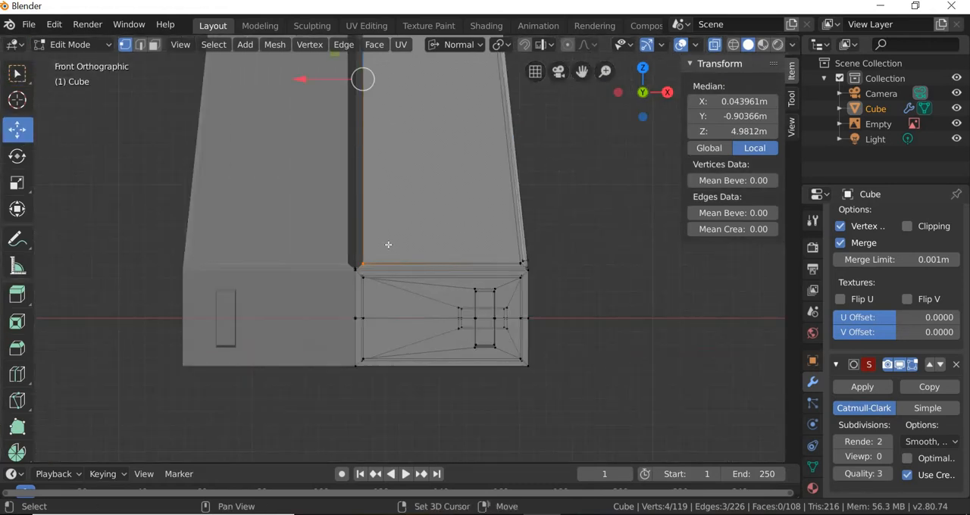
pyautogui.scroll(3, 390, 244)
pyautogui.scroll(2, 336, 233)
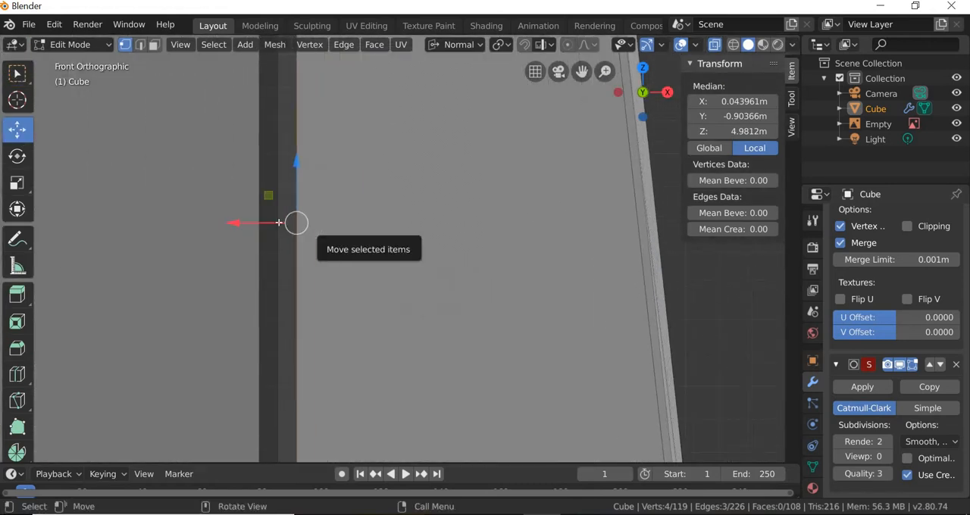
pyautogui.moveTo(265, 222); pyautogui.dragTo(270, 282)
pyautogui.scroll(-5, 404, 337)
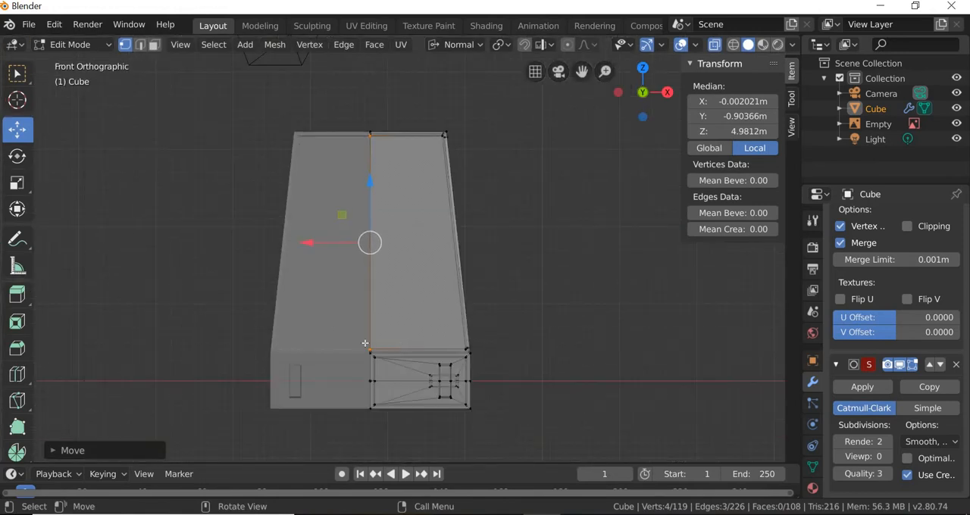
# Step: Deselect all vertices, activate the Select Box tool and turn X-ray off
pyautogui.moveTo(365, 343); pyautogui.dragTo(343, 353, button='middle')
pyautogui.hotkey('alt', 'a')
pyautogui.scroll(3, 344, 380)
pyautogui.moveTo(213, 349); pyautogui.dragTo(345, 345, button='middle')
pyautogui.click(17, 73)
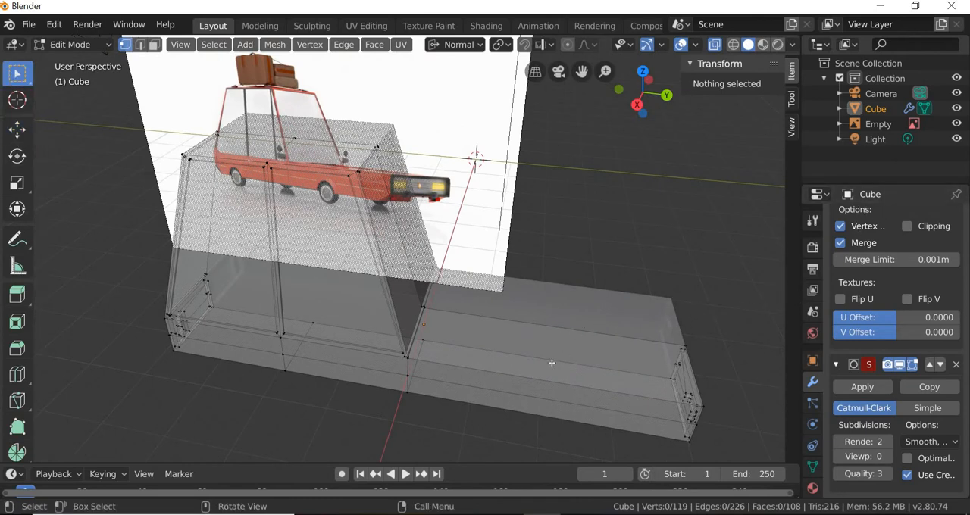
pyautogui.click(714, 44)
pyautogui.moveTo(552, 290); pyautogui.dragTo(556, 296, button='middle')
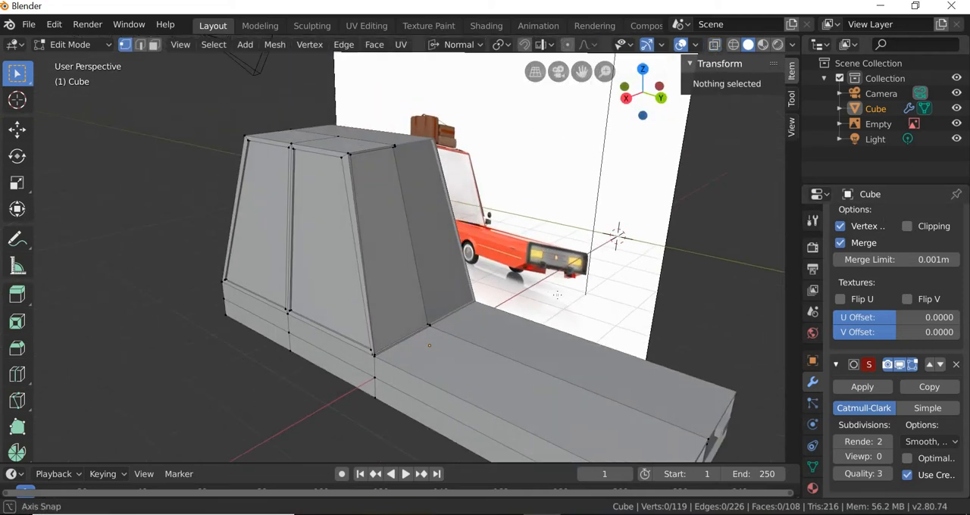
pyautogui.scroll(-3, 557, 295)
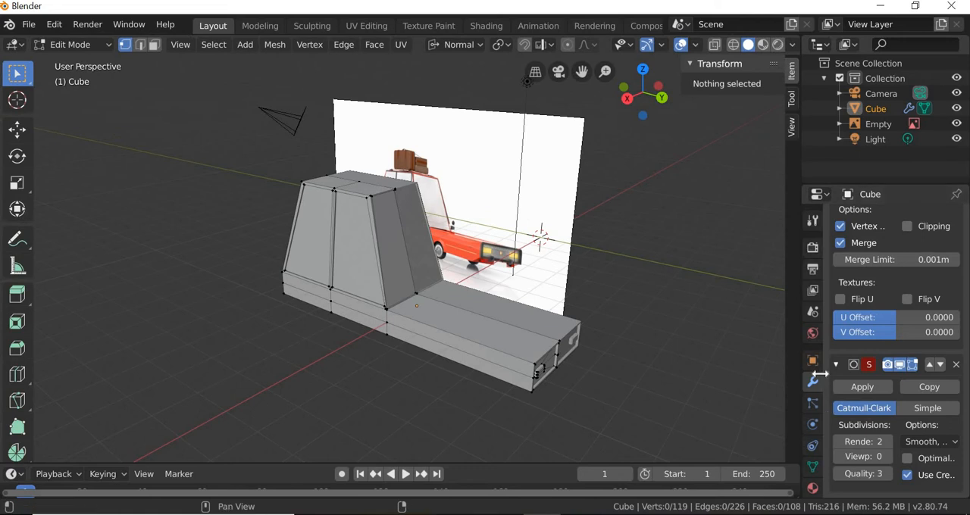
# Step: Switch to Object Mode and add a second material slot with a new material to the car mesh
pyautogui.scroll(-1, 812, 473)
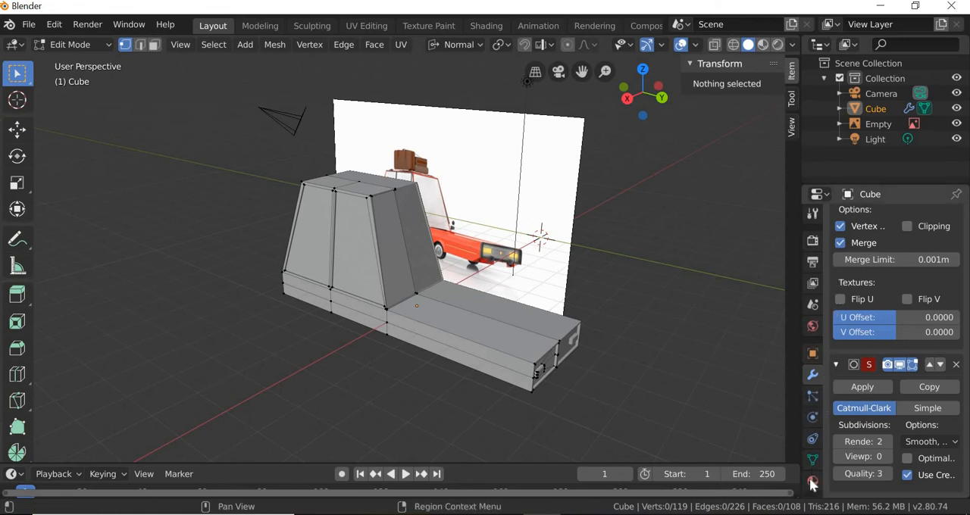
pyautogui.click(76, 45)
pyautogui.click(67, 61)
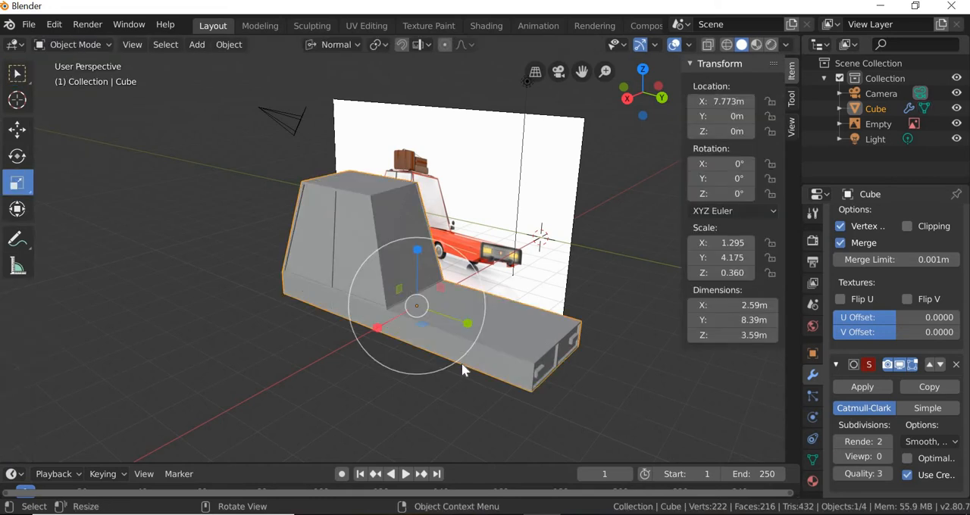
pyautogui.moveTo(422, 353); pyautogui.dragTo(449, 353, button='middle')
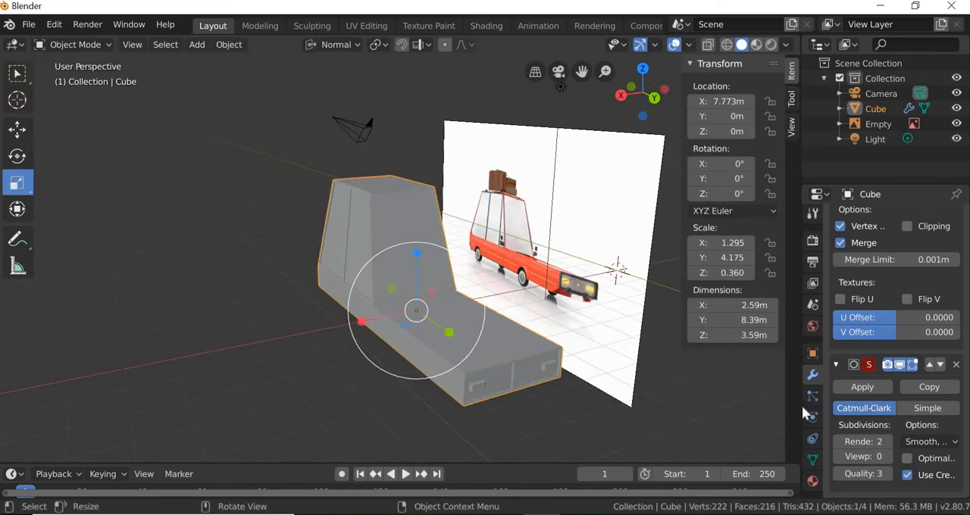
pyautogui.scroll(-2, 812, 465)
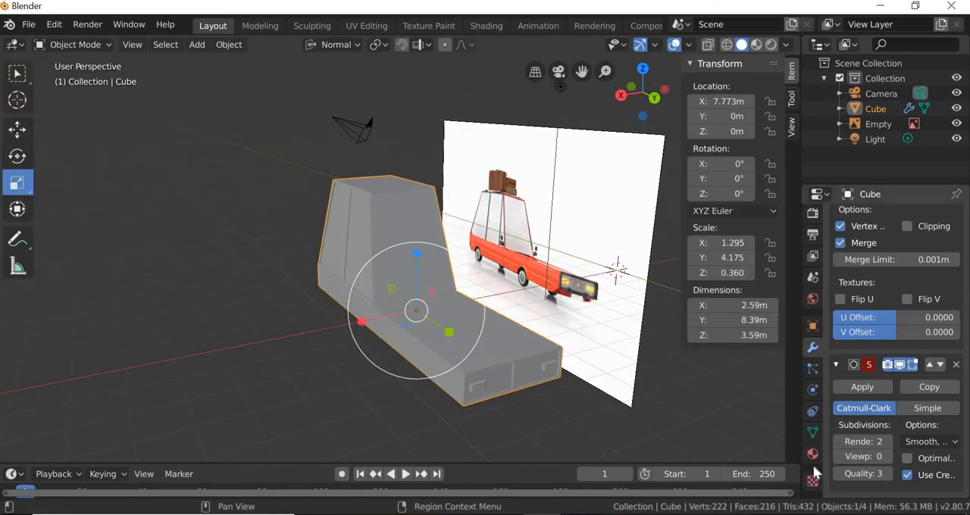
pyautogui.click(812, 454)
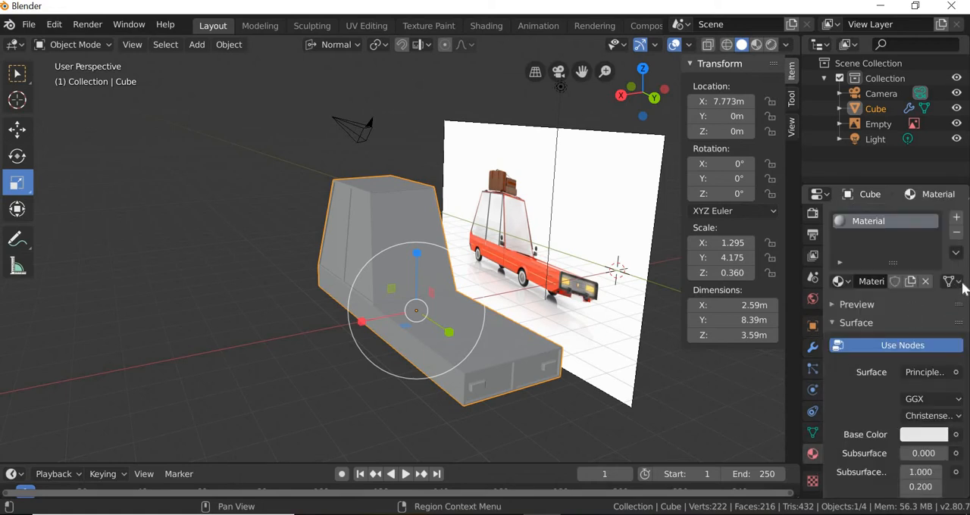
pyautogui.click(957, 218)
pyautogui.click(900, 312)
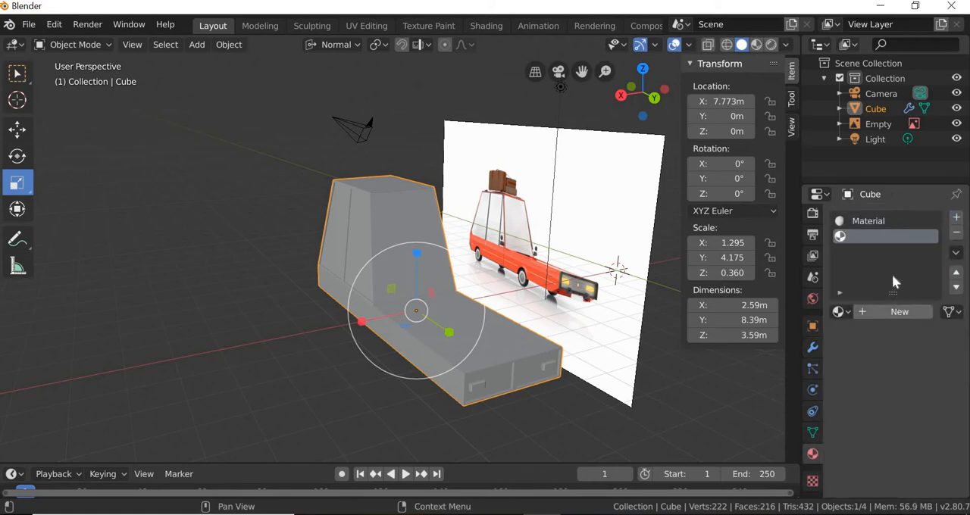
# Step: Rename the first material as red and the second as white
pyautogui.doubleClick(869, 221)
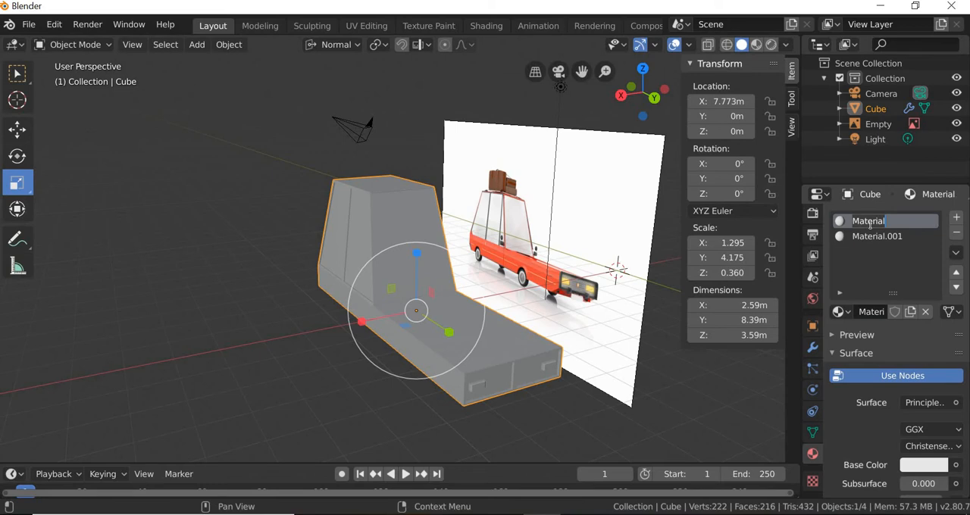
pyautogui.write('red')
pyautogui.press('Return')
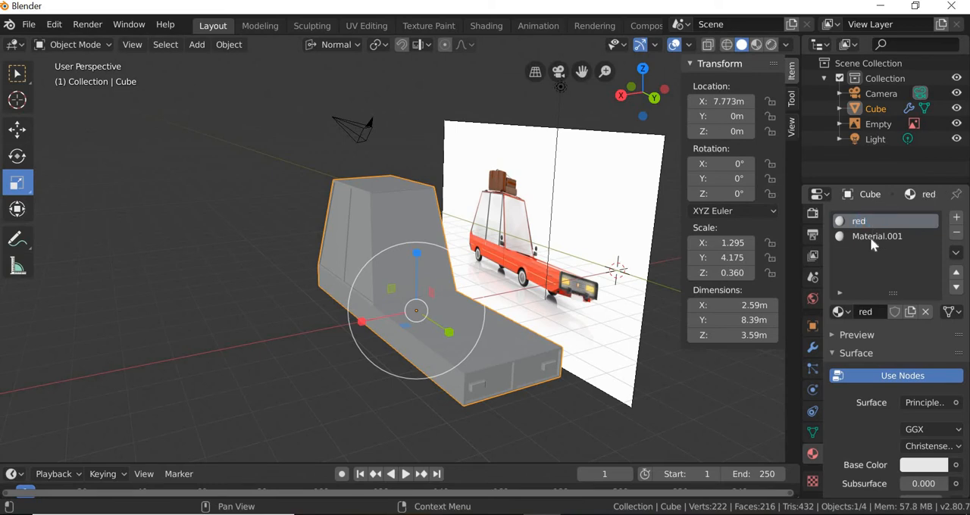
pyautogui.doubleClick(869, 236)
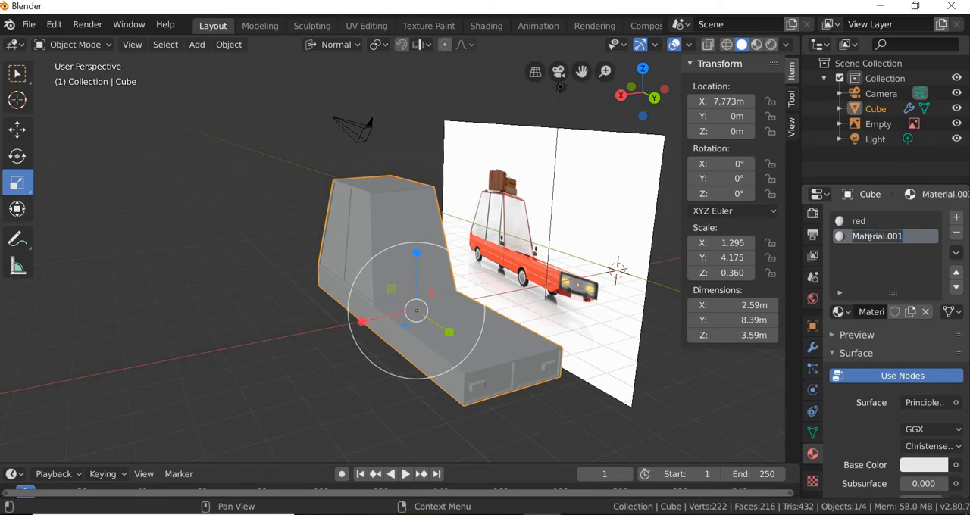
pyautogui.write('white')
pyautogui.press('Return')
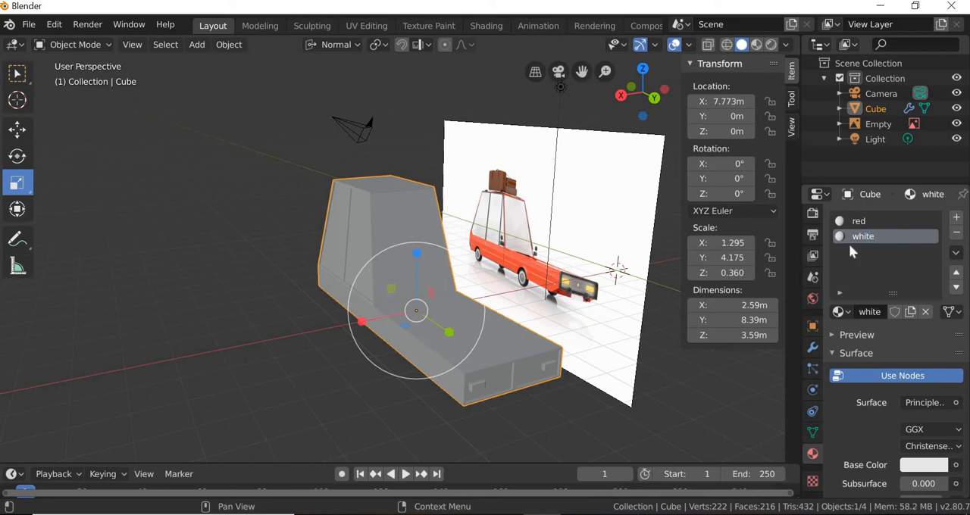
# Step: Set the red material's base colour to bright red with H 0.993, S 0.965 and V 0.906
pyautogui.click(864, 220)
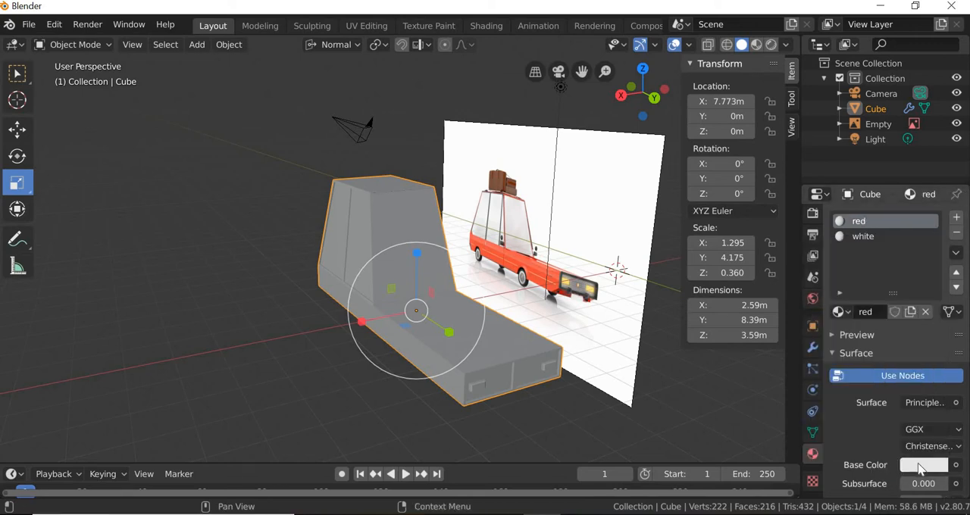
pyautogui.click(924, 464)
pyautogui.click(870, 356)
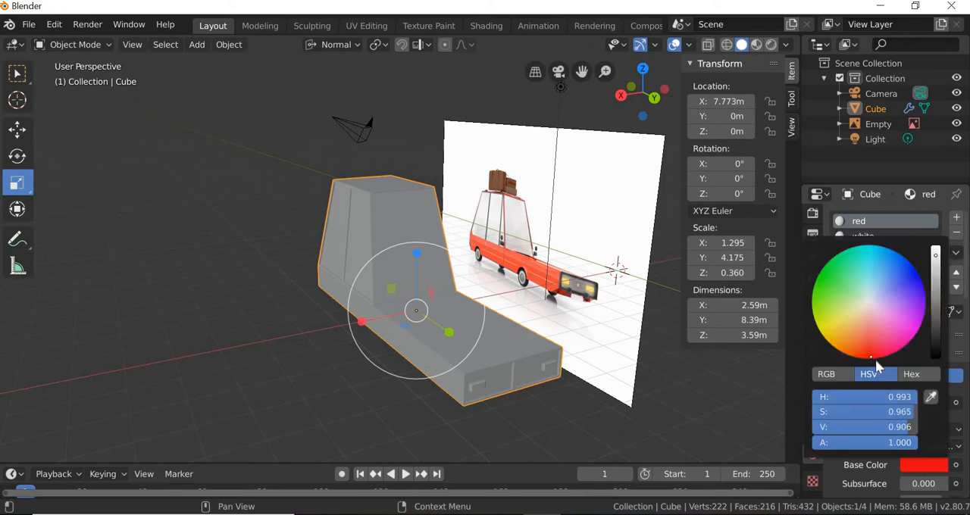
pyautogui.click(871, 236)
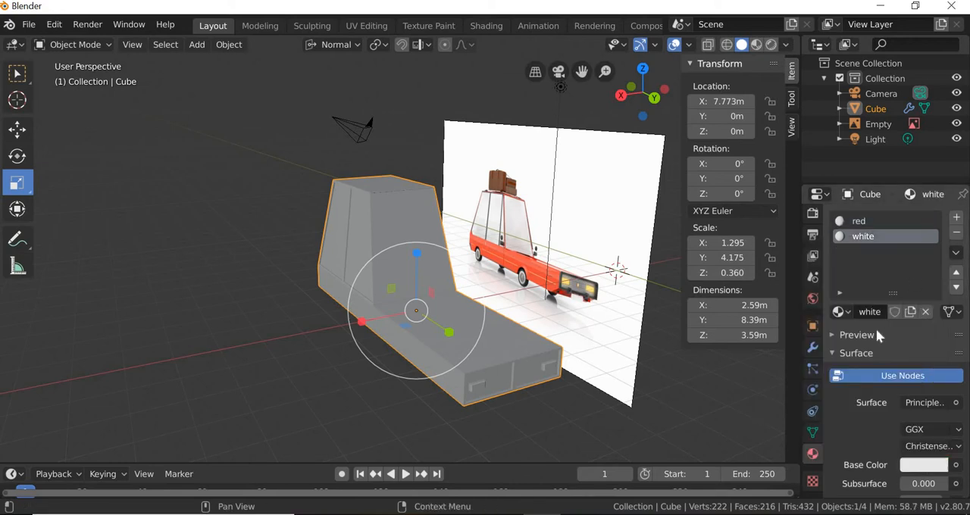
pyautogui.click(871, 221)
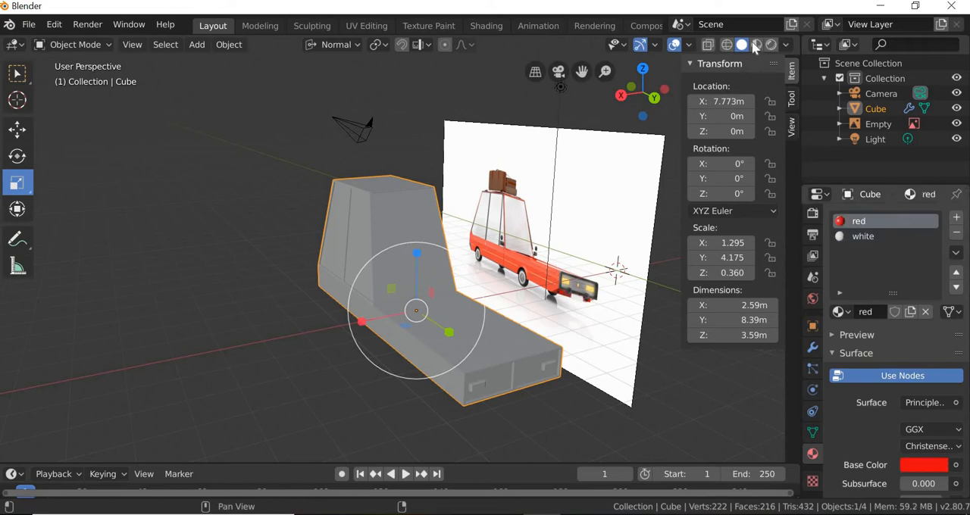
# Step: Show the car in LookDev shading to preview its red material, with the mesh deselected
pyautogui.click(400, 380)
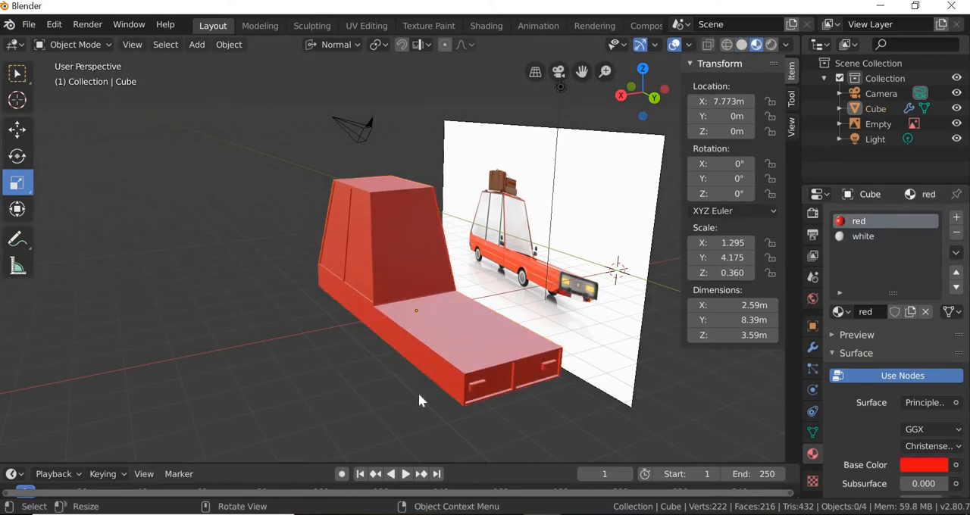
pyautogui.scroll(2, 479, 379)
pyautogui.scroll(-2, 480, 399)
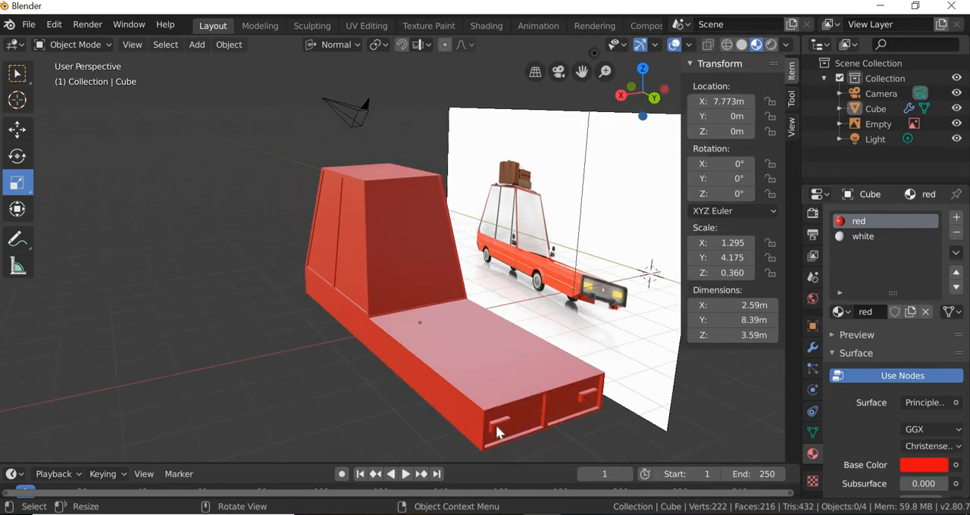
pyautogui.scroll(-2, 498, 431)
pyautogui.moveTo(525, 453); pyautogui.dragTo(485, 356, button='middle')
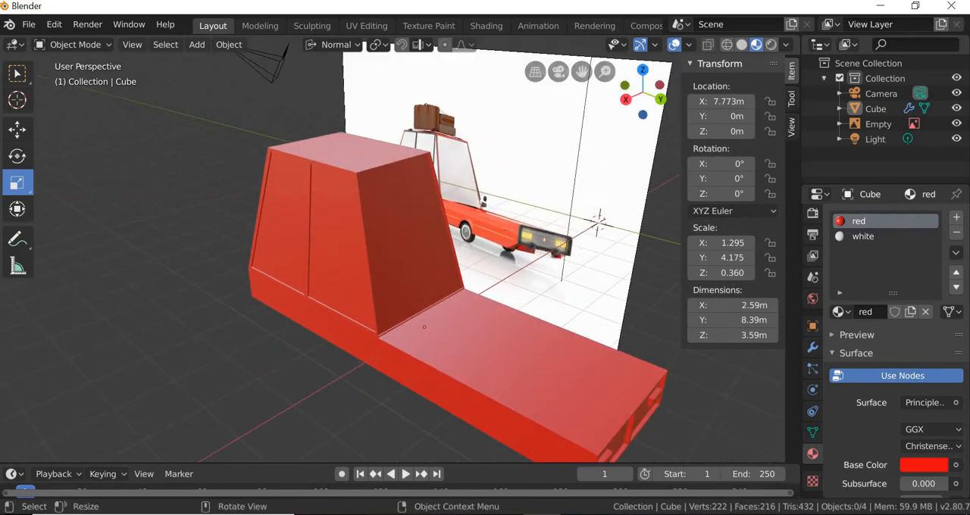
# Step: Enter Edit Mode on the car mesh and select the windscreen, both side window faces and the rear window face
pyautogui.click(73, 44)
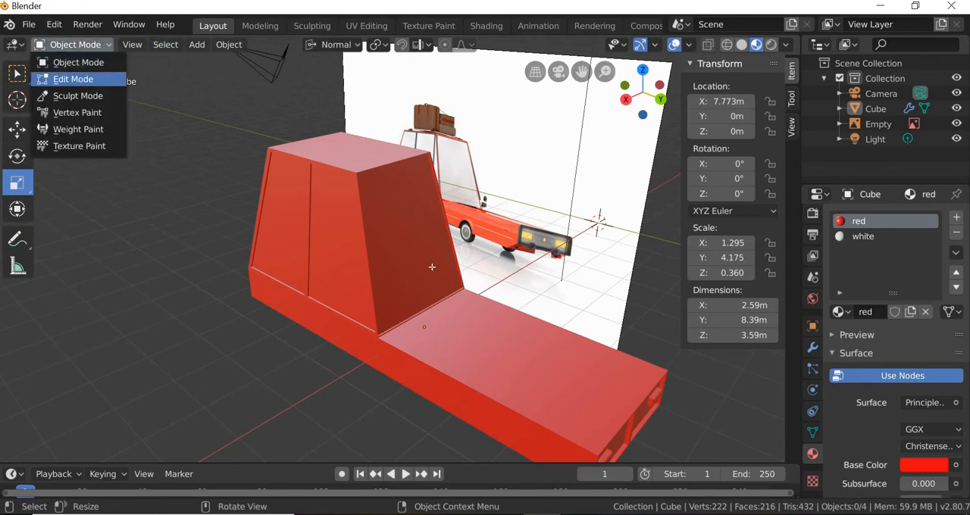
pyautogui.press('Tab')
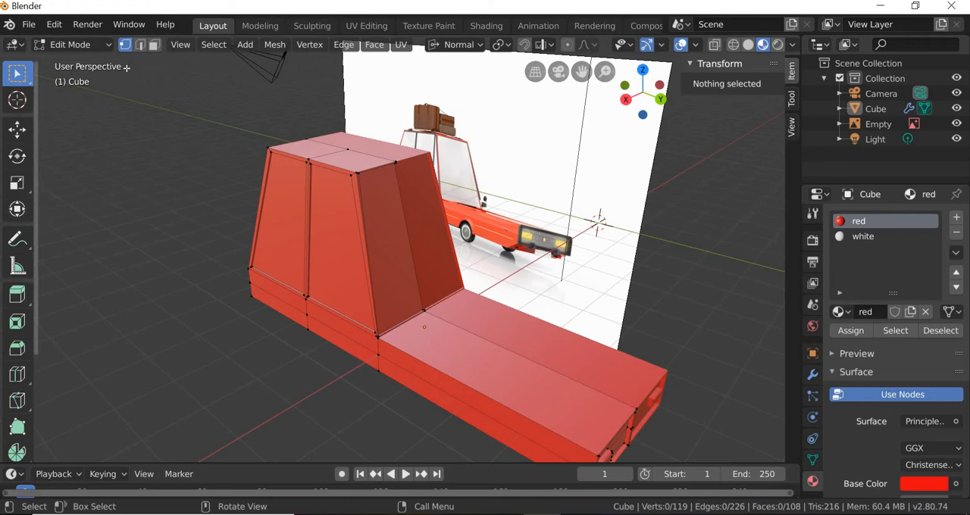
pyautogui.click(394, 260)
pyautogui.keyDown('shift'); pyautogui.click(337, 256); pyautogui.keyUp('shift')
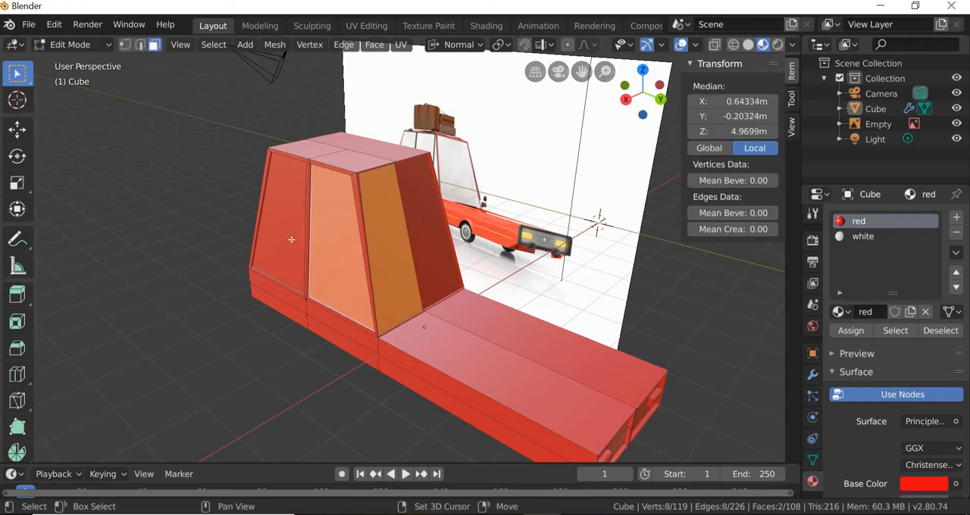
pyautogui.keyDown('shift'); pyautogui.click(270, 278); pyautogui.keyUp('shift')
pyautogui.moveTo(432, 328); pyautogui.dragTo(331, 276, button='middle')
pyautogui.keyDown('shift'); pyautogui.click(310, 345); pyautogui.keyUp('shift')
# Step: Add the two outer faces of the tail light and the two outer faces of the headlight to the selection
pyautogui.scroll(2, 300, 286)
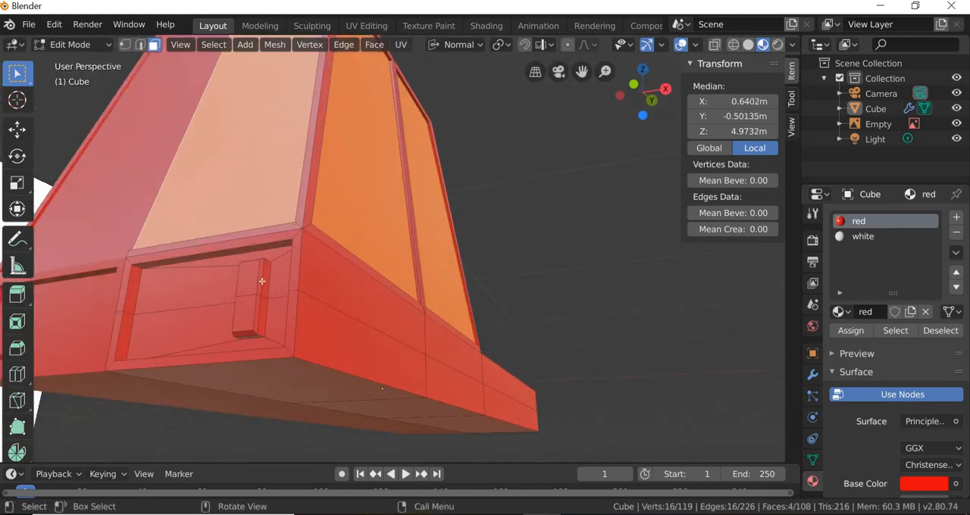
pyautogui.keyDown('shift'); pyautogui.click(247, 285); pyautogui.keyUp('shift')
pyautogui.keyDown('shift'); pyautogui.click(244, 321); pyautogui.keyUp('shift')
pyautogui.moveTo(336, 351); pyautogui.dragTo(433, 325, button='middle')
pyautogui.keyDown('shift'); pyautogui.click(425, 332); pyautogui.keyUp('shift')
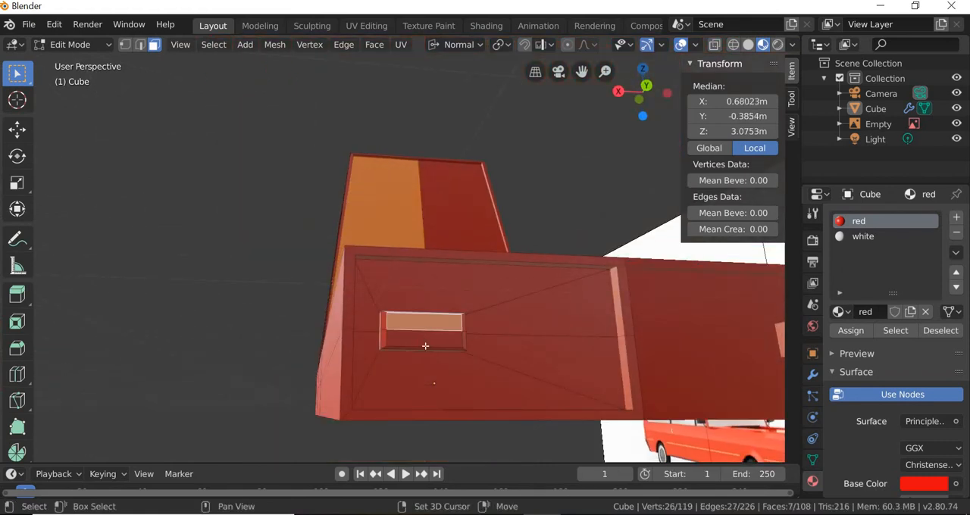
pyautogui.keyDown('shift'); pyautogui.click(424, 342); pyautogui.keyUp('shift')
pyautogui.moveTo(523, 387); pyautogui.dragTo(361, 315, button='middle')
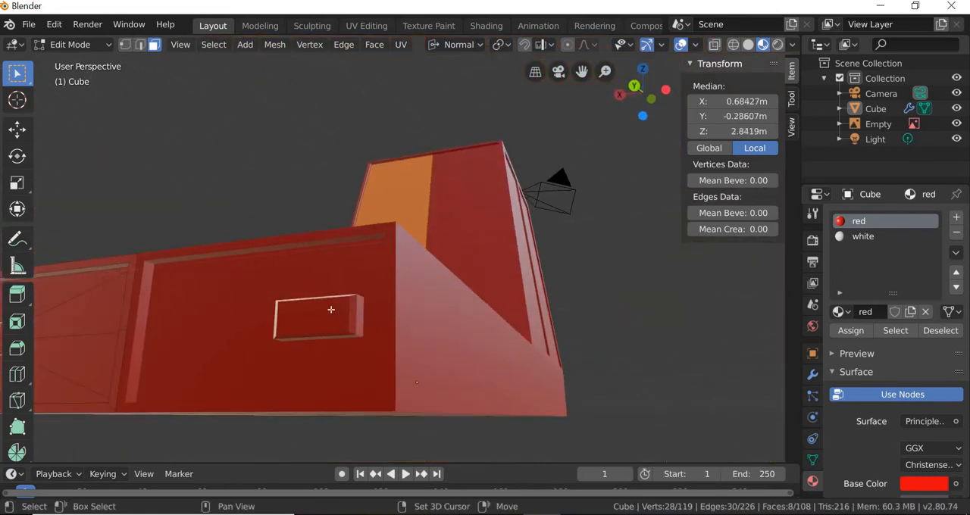
pyautogui.hotkey('ctrl', 'z')
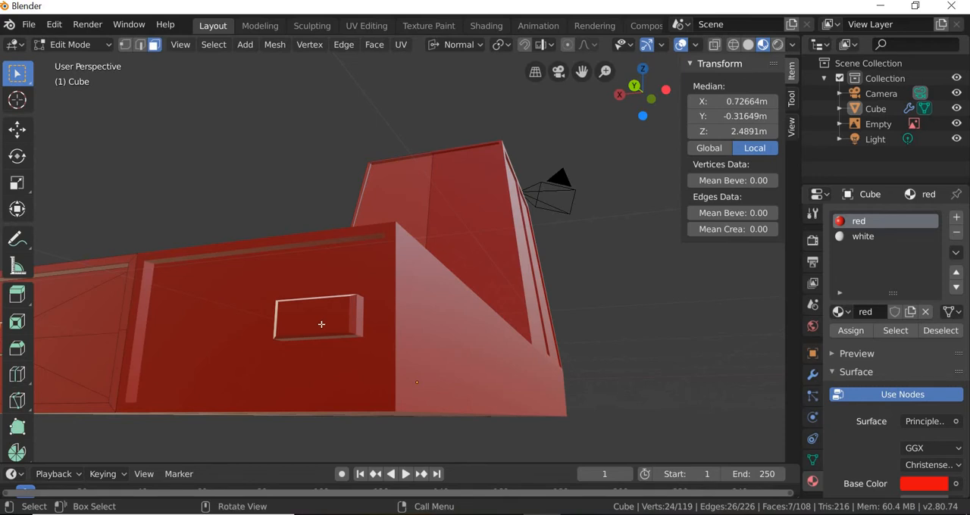
pyautogui.hotkey('ctrl', 'shift', 'z')
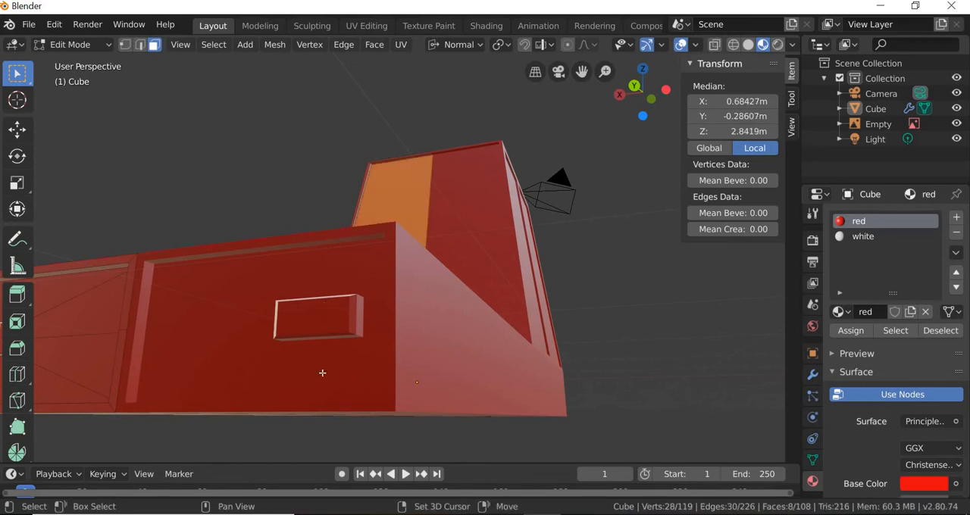
# Step: Assign the white material to the selected window and light faces, and clear the selection
pyautogui.moveTo(322, 372); pyautogui.dragTo(443, 406, button='middle')
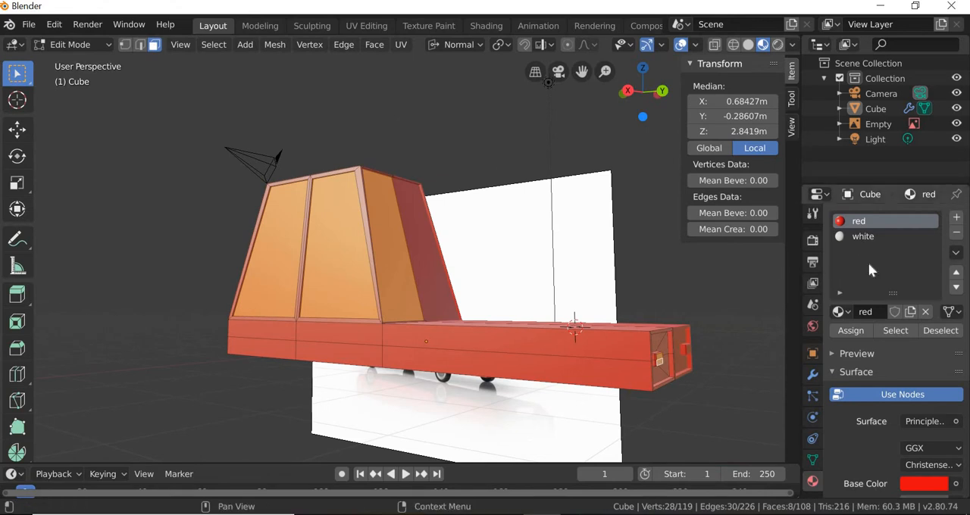
pyautogui.click(862, 236)
pyautogui.click(850, 331)
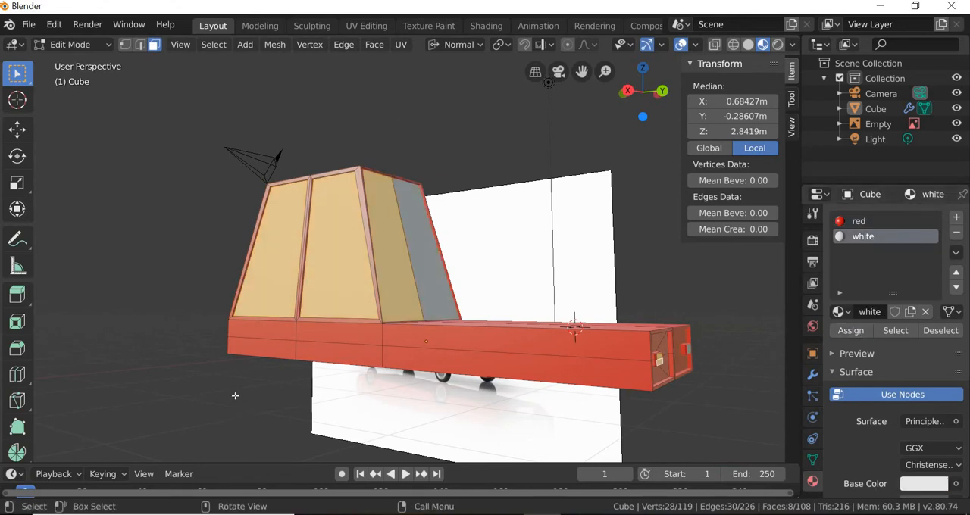
pyautogui.hotkey('alt', 'a')
# Step: Select the headlight's two outer faces, expand the selection to its side faces and assign the white material
pyautogui.moveTo(277, 394); pyautogui.dragTo(481, 398, button='middle')
pyautogui.scroll(2, 411, 409)
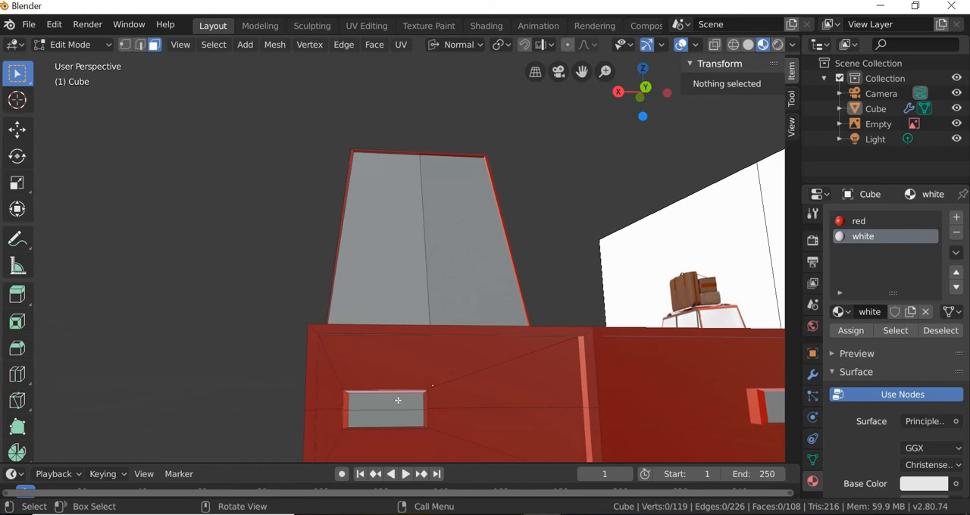
pyautogui.click(399, 416)
pyautogui.keyDown('shift'); pyautogui.click(385, 419); pyautogui.keyUp('shift')
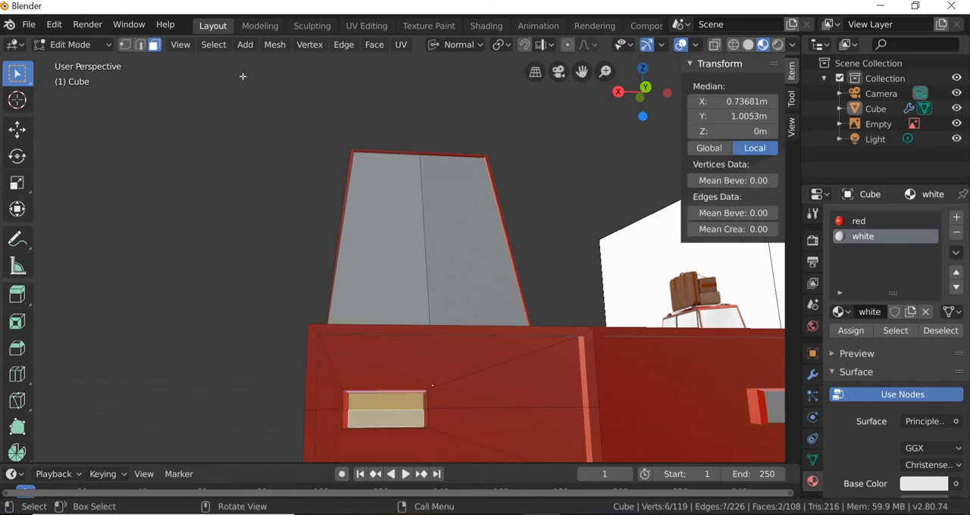
pyautogui.click(213, 44)
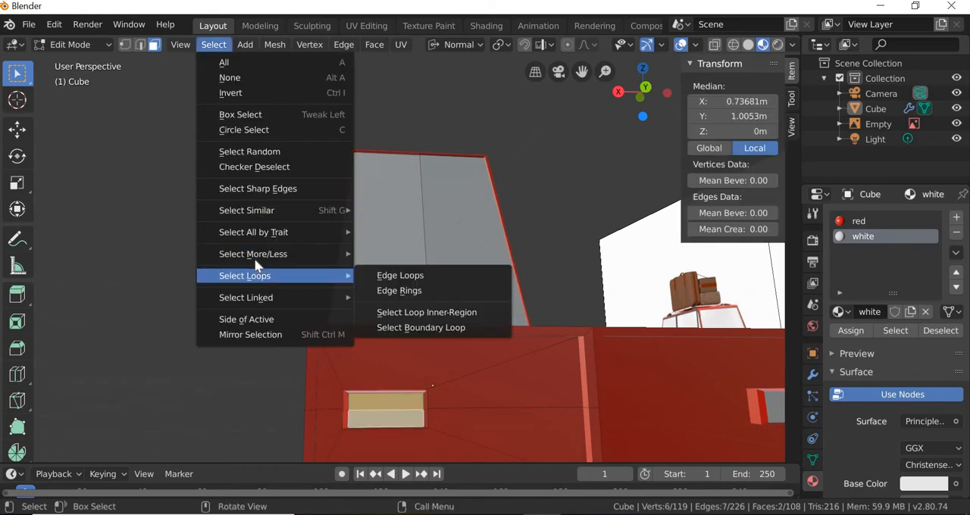
pyautogui.moveTo(303, 254)
pyautogui.click(406, 253)
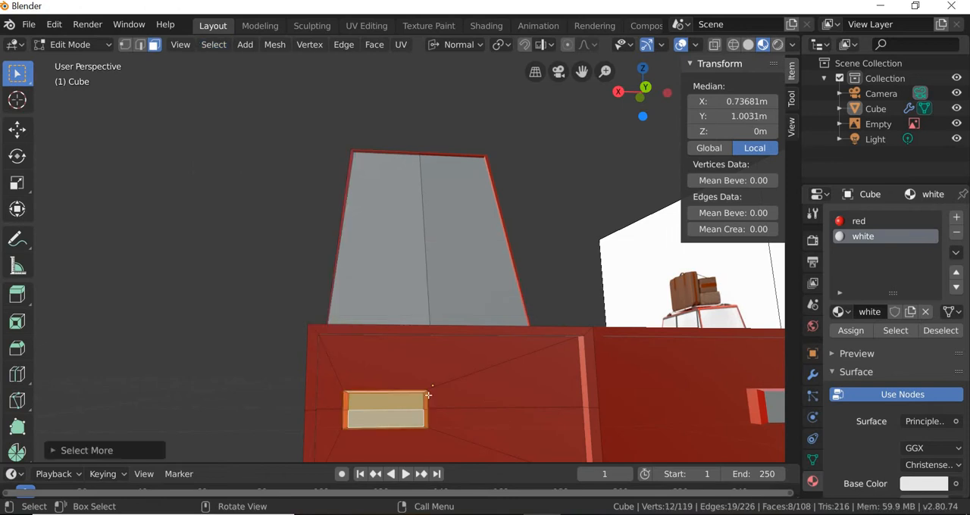
pyautogui.keyDown('shift'); pyautogui.moveTo(464, 423); pyautogui.dragTo(480, 431, button='middle'); pyautogui.keyUp('shift')
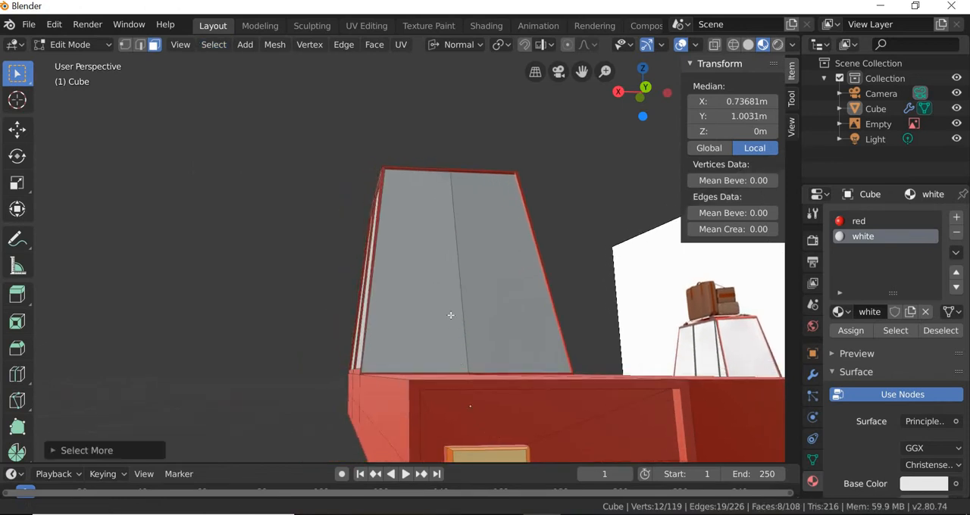
pyautogui.keyDown('shift'); pyautogui.moveTo(449, 333); pyautogui.dragTo(553, 310, button='middle'); pyautogui.keyUp('shift')
pyautogui.scroll(-3, 568, 316)
pyautogui.scroll(4, 656, 311)
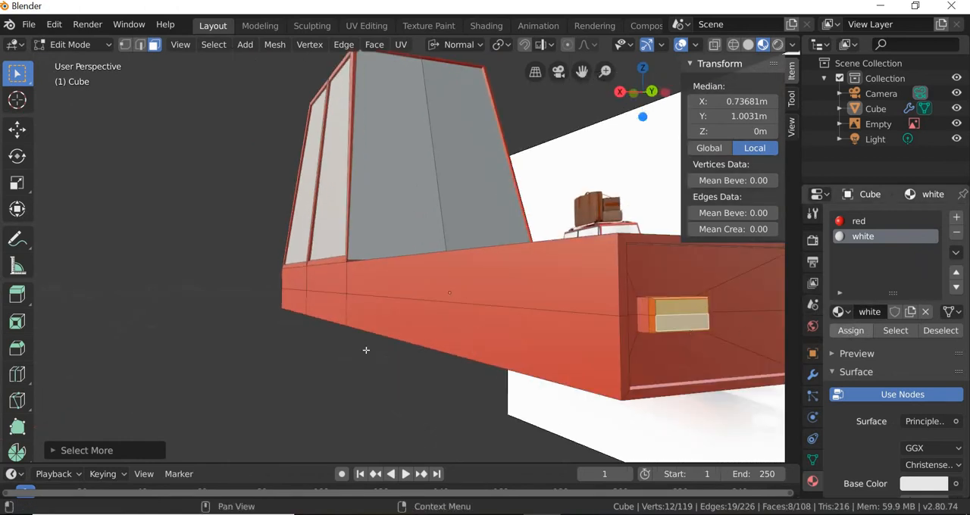
# Step: Select the tail light's two outer faces, expand the selection to its side faces, assign white and deselect
pyautogui.moveTo(366, 350); pyautogui.dragTo(318, 355, button='middle')
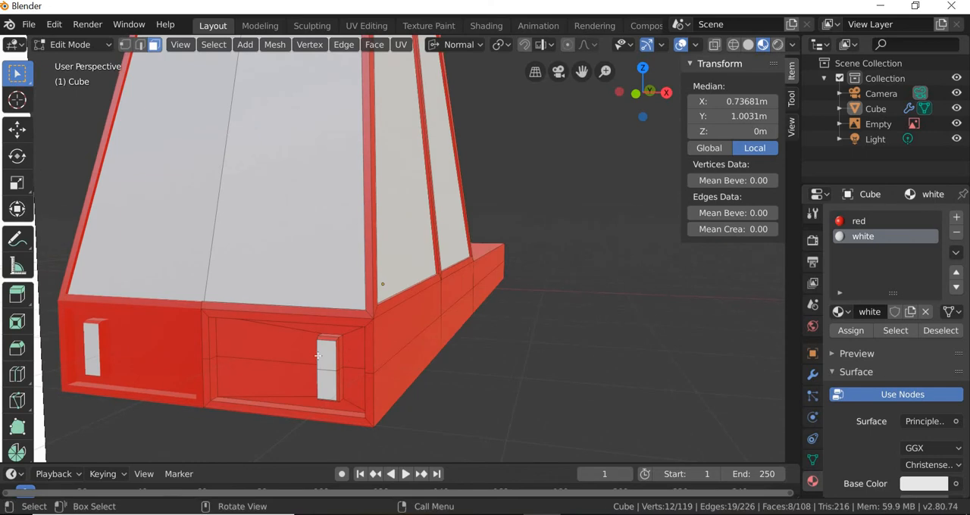
pyautogui.click(329, 361)
pyautogui.keyDown('shift'); pyautogui.click(328, 383); pyautogui.keyUp('shift')
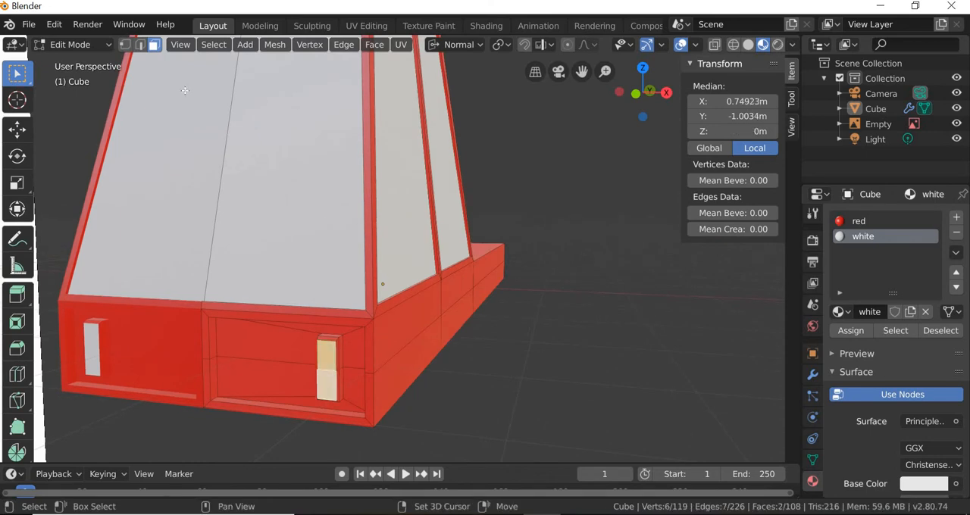
pyautogui.click(213, 45)
pyautogui.moveTo(262, 253)
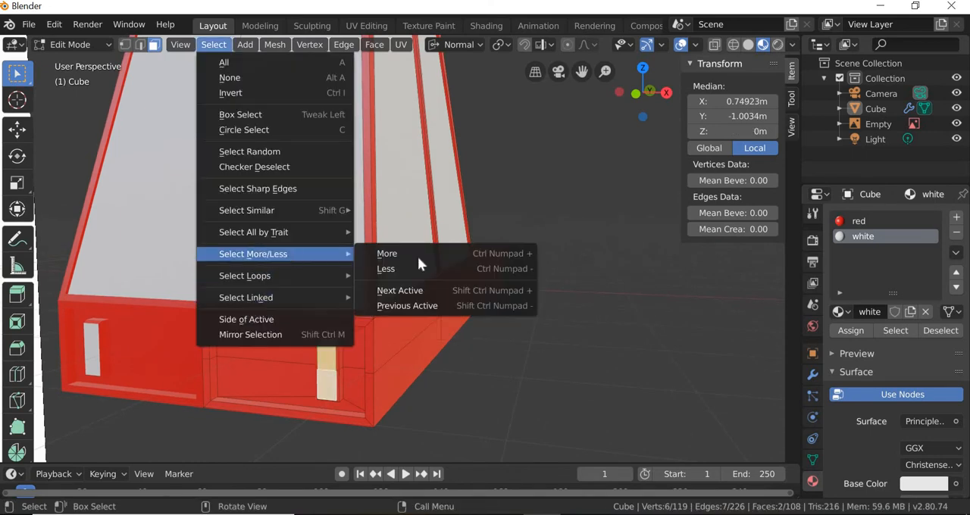
pyautogui.click(424, 253)
pyautogui.click(855, 331)
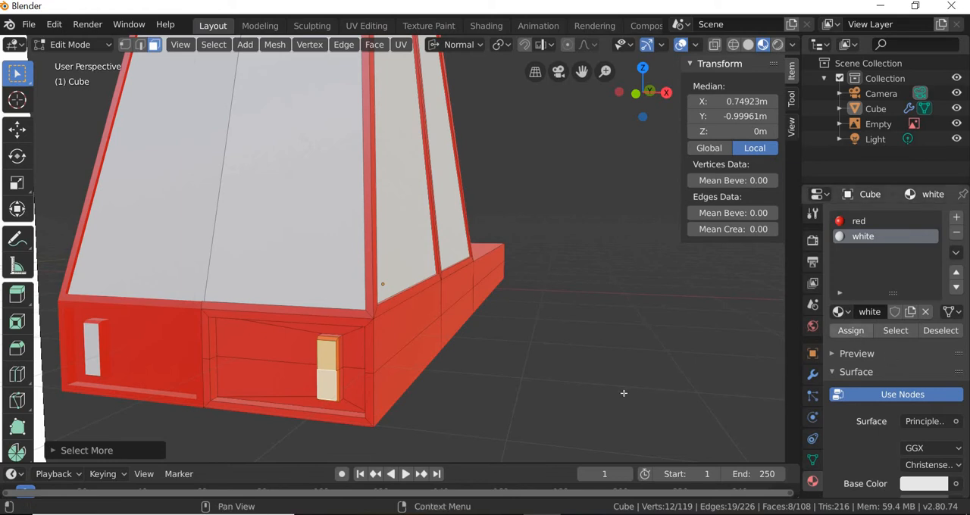
pyautogui.hotkey('alt', 'a')
# Step: Examine the car's windows, lights, body sides and underside from several angles to check the materials
pyautogui.moveTo(519, 394); pyautogui.dragTo(378, 418, button='middle')
pyautogui.scroll(5, 417, 356)
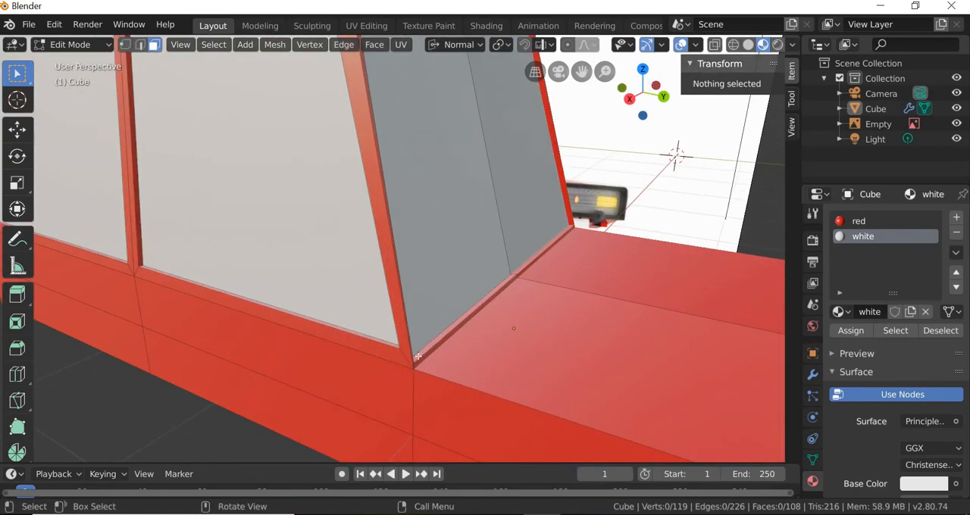
pyautogui.moveTo(407, 376); pyautogui.dragTo(150, 336, button='middle')
pyautogui.scroll(-1, 289, 395)
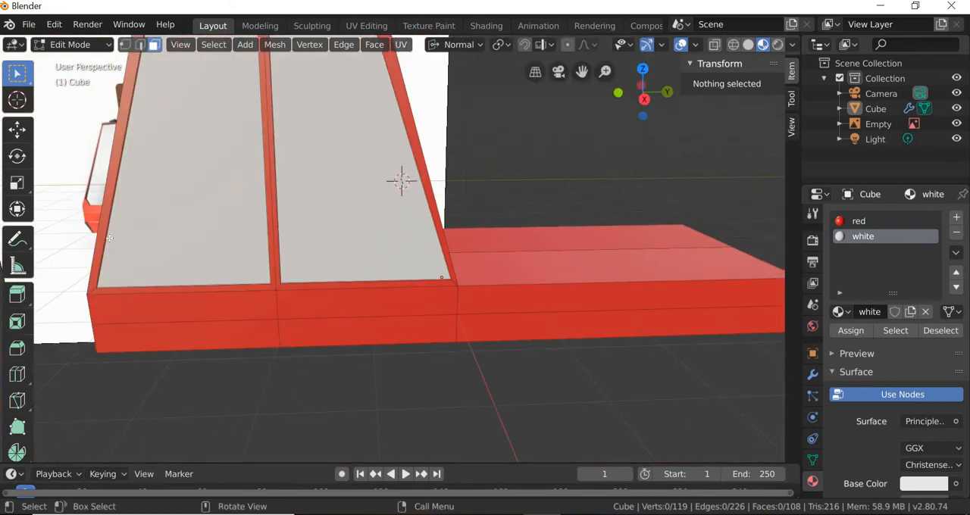
pyautogui.moveTo(109, 238); pyautogui.dragTo(293, 314, button='middle')
pyautogui.scroll(-3, 288, 318)
pyautogui.moveTo(236, 341); pyautogui.dragTo(160, 334, button='middle')
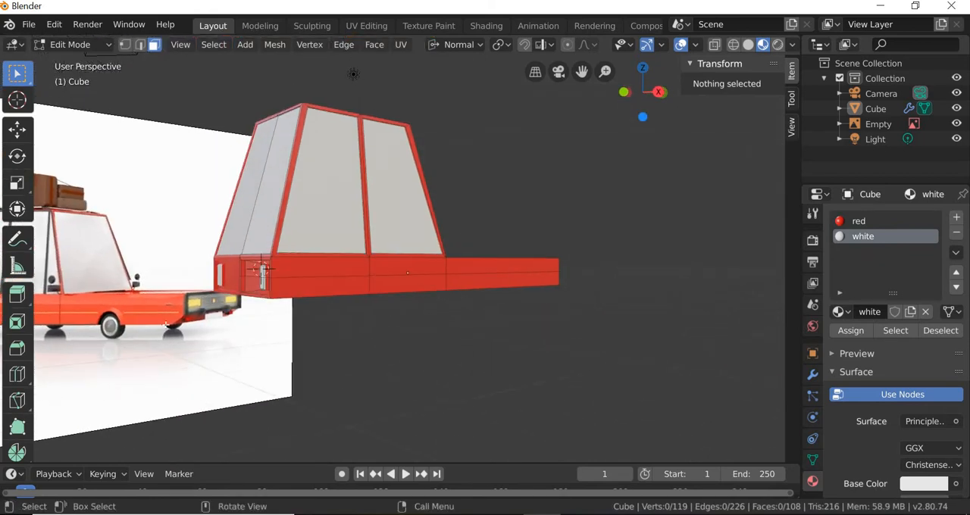
pyautogui.moveTo(306, 324); pyautogui.dragTo(251, 262, button='middle')
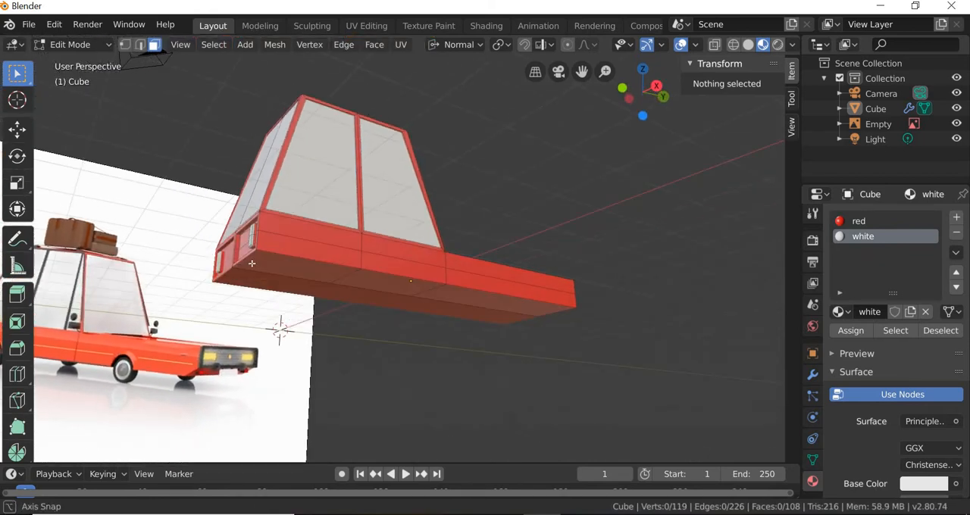
pyautogui.scroll(3, 175, 310)
pyautogui.moveTo(177, 312); pyautogui.dragTo(182, 315, button='middle')
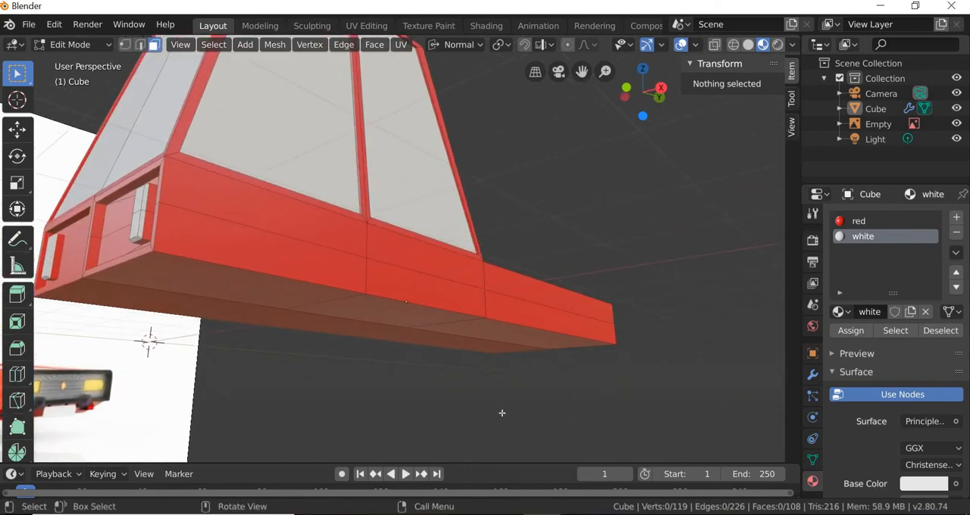
pyautogui.moveTo(349, 413); pyautogui.dragTo(227, 396, button='middle')
pyautogui.scroll(2, 491, 429)
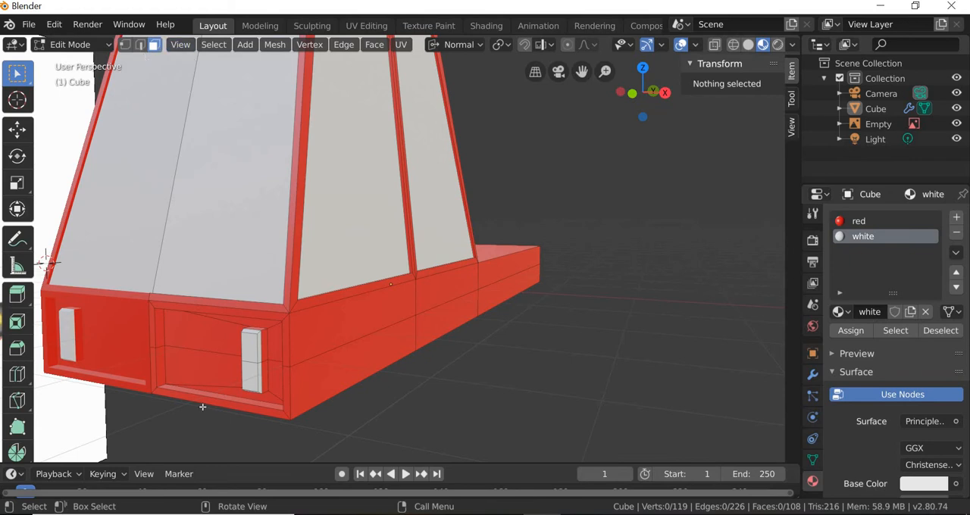
# Step: Move the lower lip face of the recessed rear panel slightly downward along Z
pyautogui.click(153, 383)
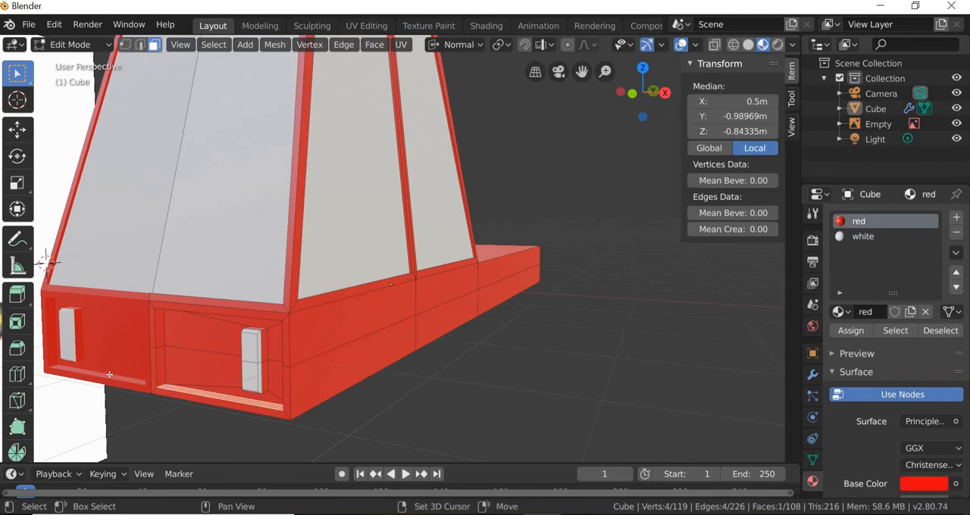
pyautogui.click(17, 130)
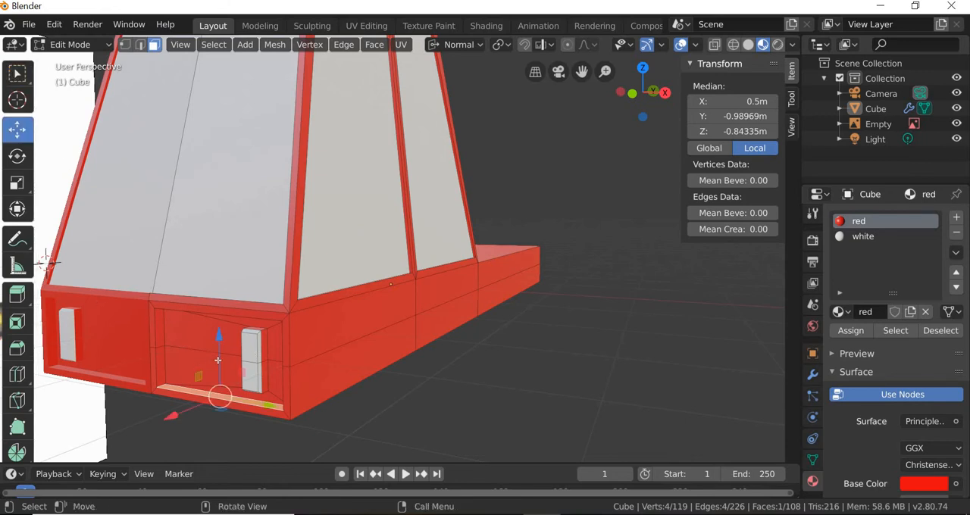
pyautogui.moveTo(219, 359); pyautogui.dragTo(258, 394)
pyautogui.moveTo(266, 384); pyautogui.dragTo(249, 365, button='middle')
pyautogui.scroll(2, 241, 356)
pyautogui.click(253, 349)
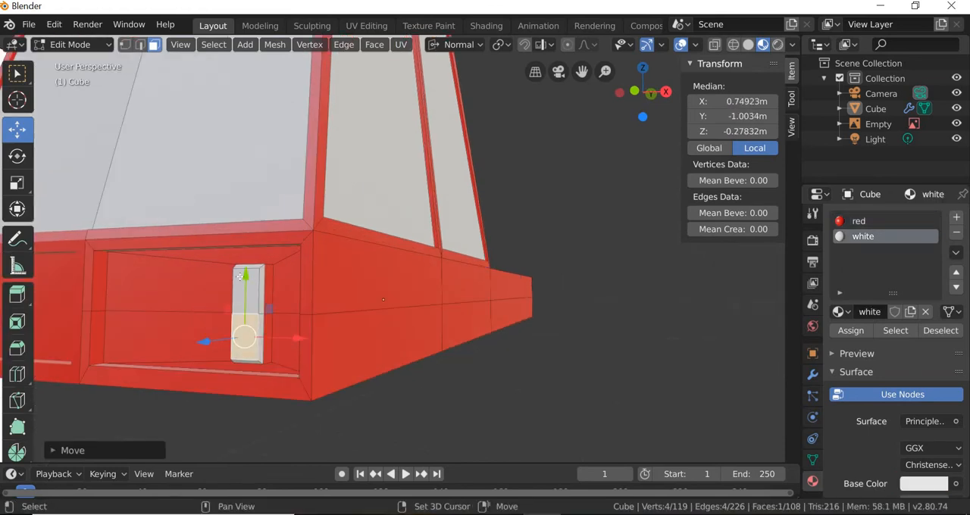
pyautogui.moveTo(475, 361); pyautogui.dragTo(234, 368, button='middle')
pyautogui.hotkey('alt', 'a')
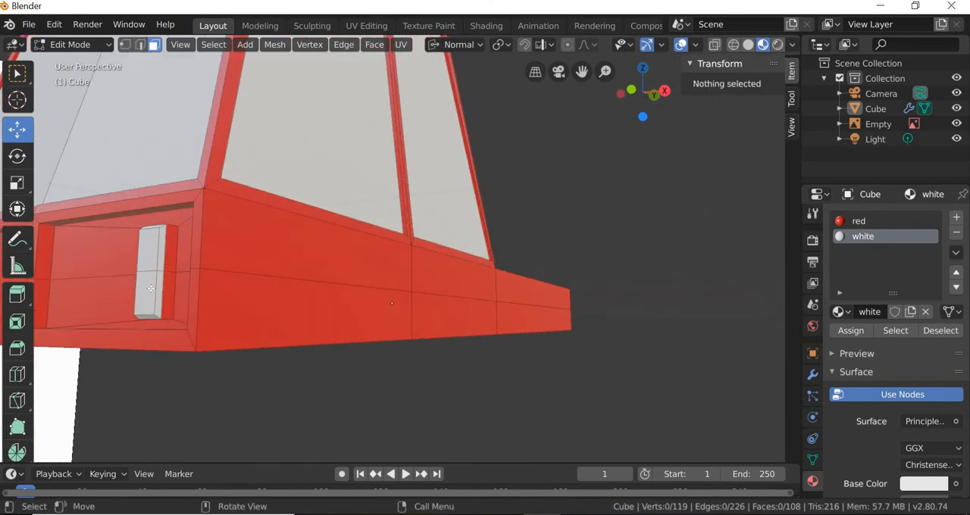
# Step: Select the rear light's two outer faces, expand the selection twice to cover the whole light, and move it slightly upward
pyautogui.click(147, 285)
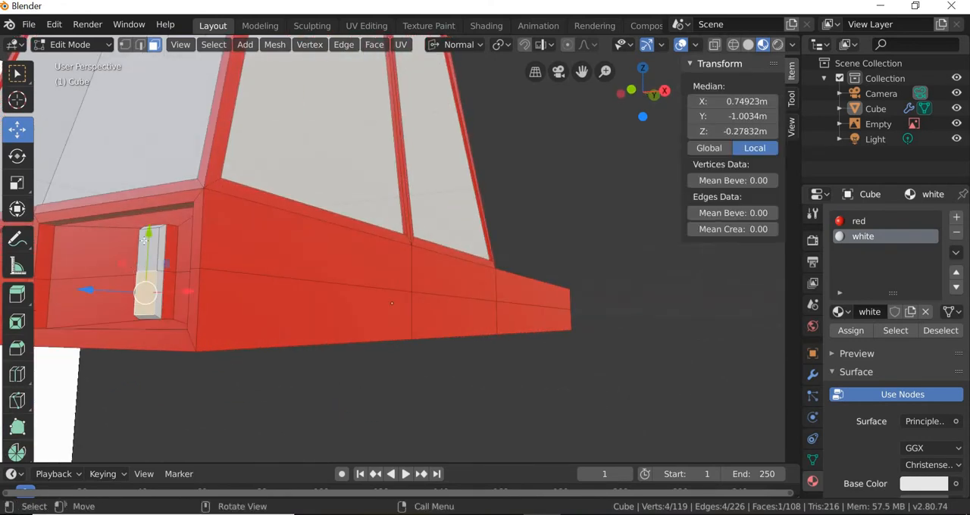
pyautogui.click(144, 241)
pyautogui.moveTo(288, 401); pyautogui.dragTo(310, 299, button='middle')
pyautogui.keyDown('shift'); pyautogui.click(305, 257); pyautogui.keyUp('shift')
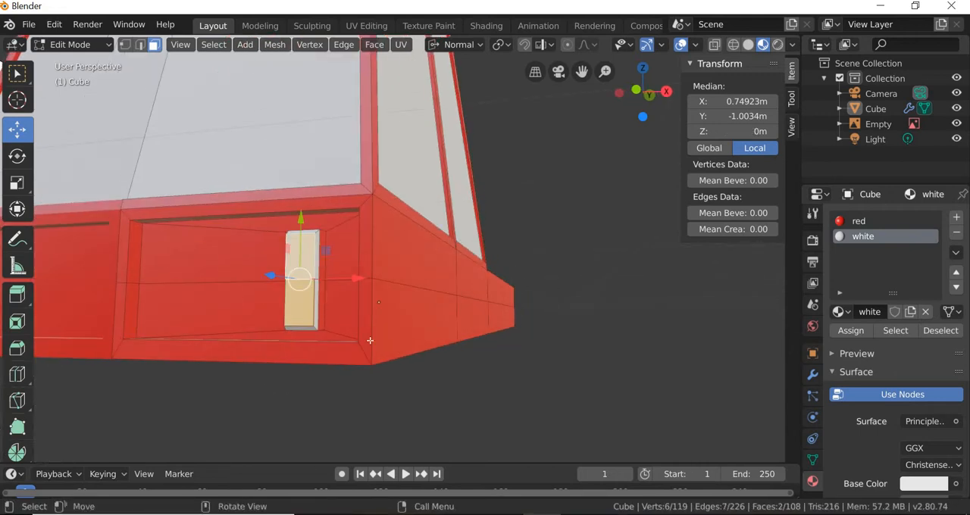
pyautogui.moveTo(370, 340); pyautogui.dragTo(182, 53, button='middle')
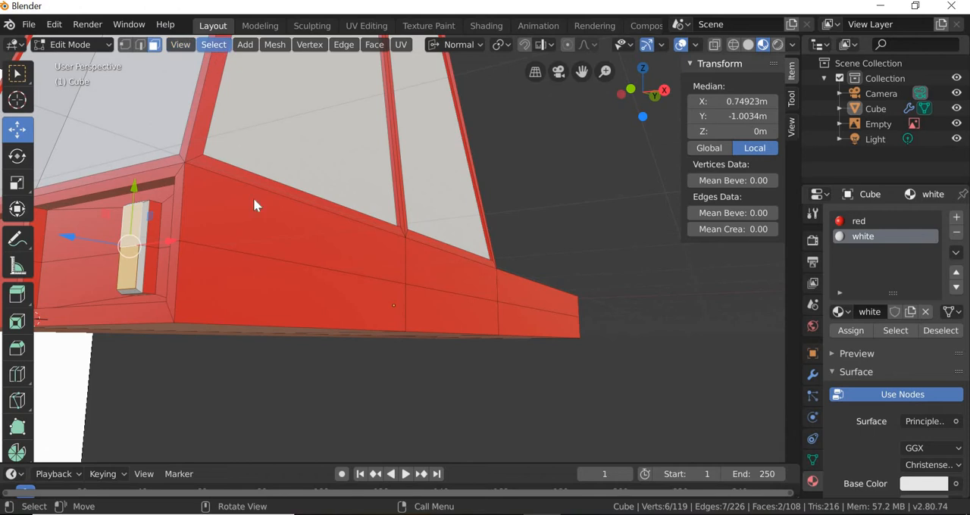
pyautogui.click(213, 44)
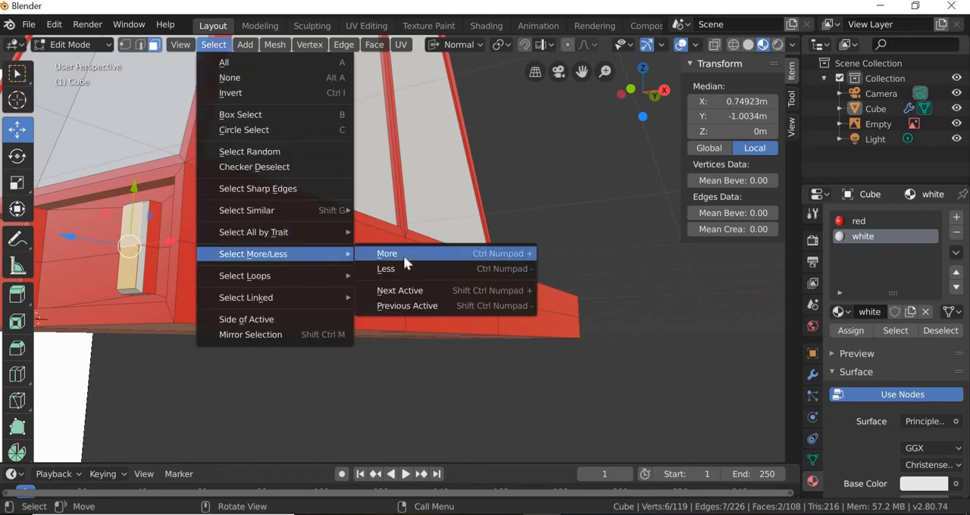
pyautogui.click(403, 255)
pyautogui.click(214, 44)
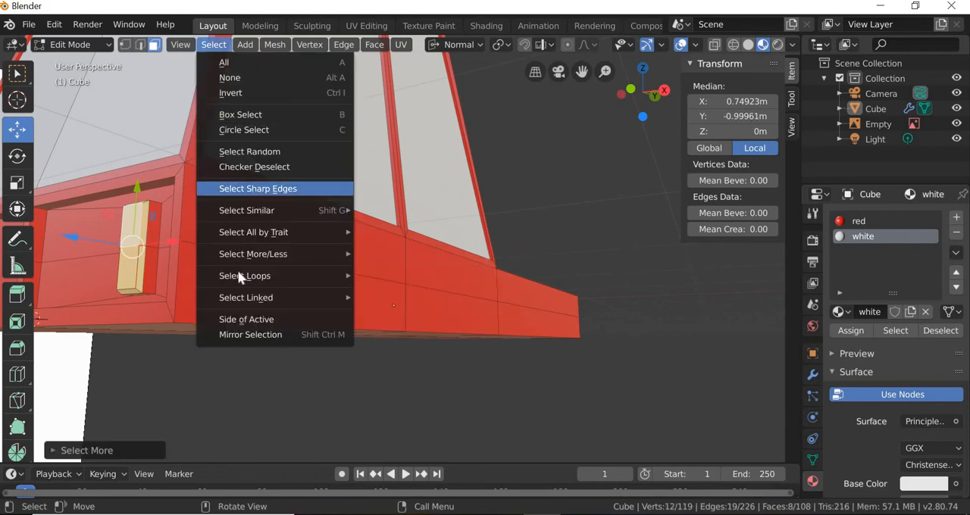
pyautogui.moveTo(345, 254)
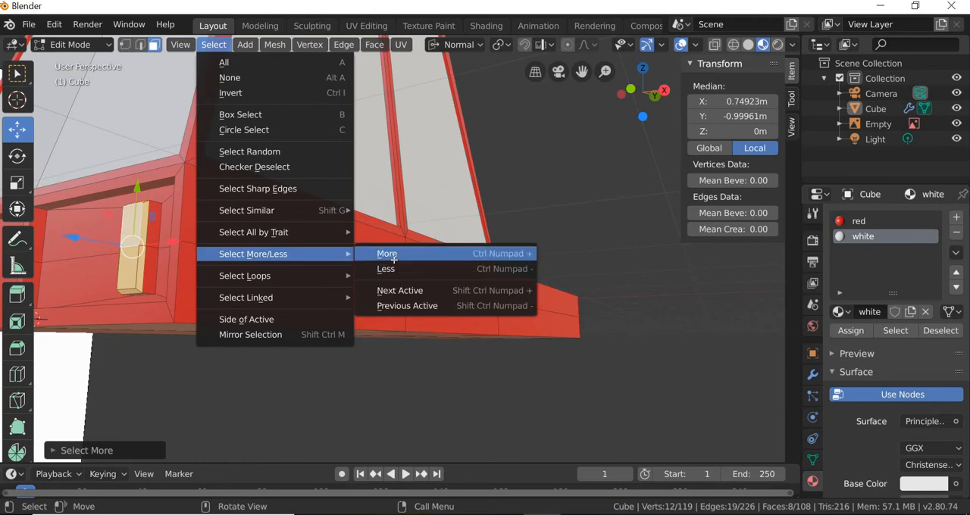
pyautogui.click(394, 255)
pyautogui.moveTo(141, 191); pyautogui.dragTo(156, 200)
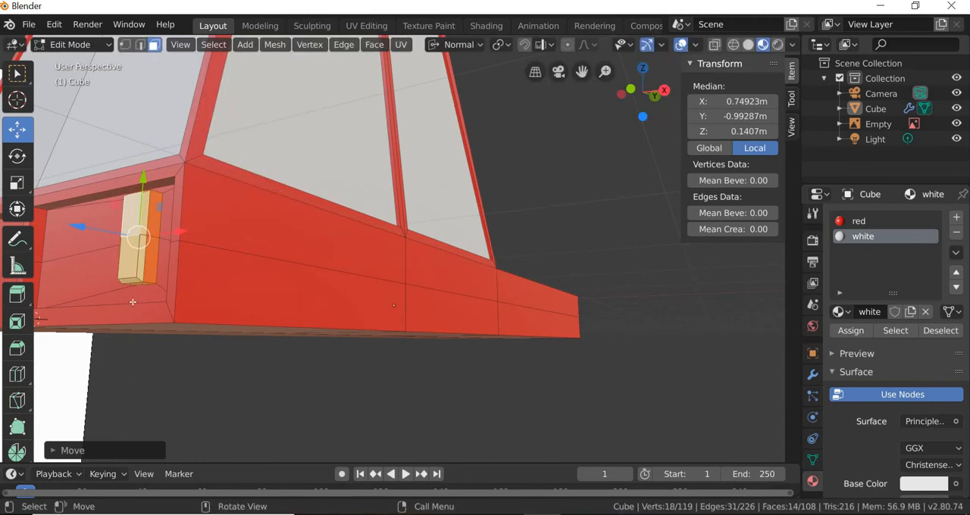
# Step: Select the lower lip face of the recessed rear panel and move it slightly upward along Z
pyautogui.moveTo(184, 310); pyautogui.dragTo(265, 422, button='middle')
pyautogui.scroll(-3, 230, 418)
pyautogui.click(265, 426)
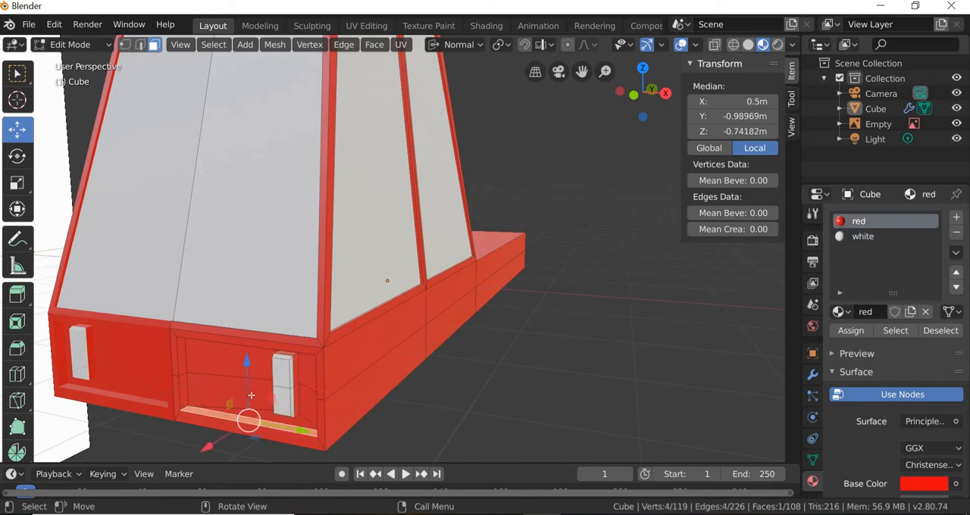
pyautogui.moveTo(248, 388); pyautogui.dragTo(250, 382)
# Step: Select the bottom edge of the car's rear end and bevel it about 0.06 m wide with one segment
pyautogui.moveTo(348, 411); pyautogui.dragTo(202, 274, button='middle')
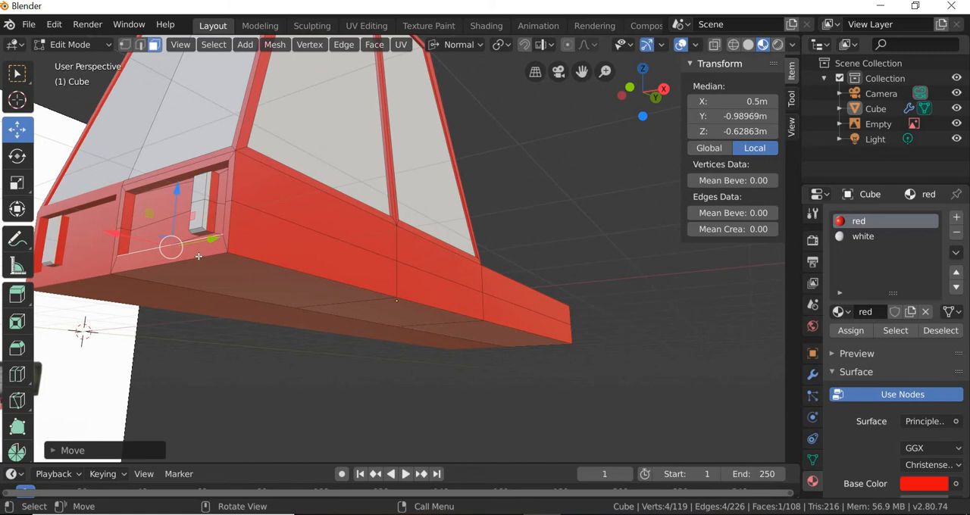
pyautogui.click(178, 256)
pyautogui.press('2')
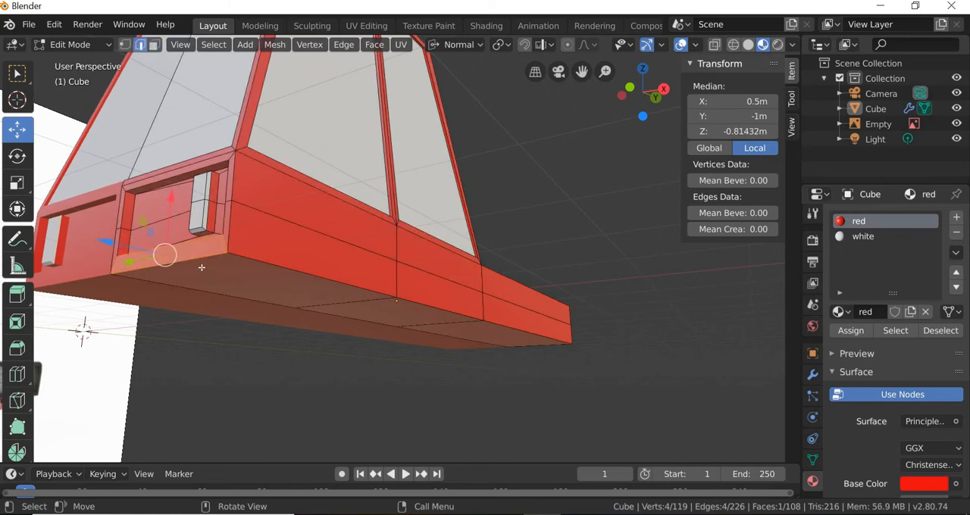
pyautogui.hotkey('alt', 'a')
pyautogui.click(170, 263)
pyautogui.moveTo(256, 390); pyautogui.dragTo(218, 397, button='middle')
pyautogui.scroll(-5, 219, 403)
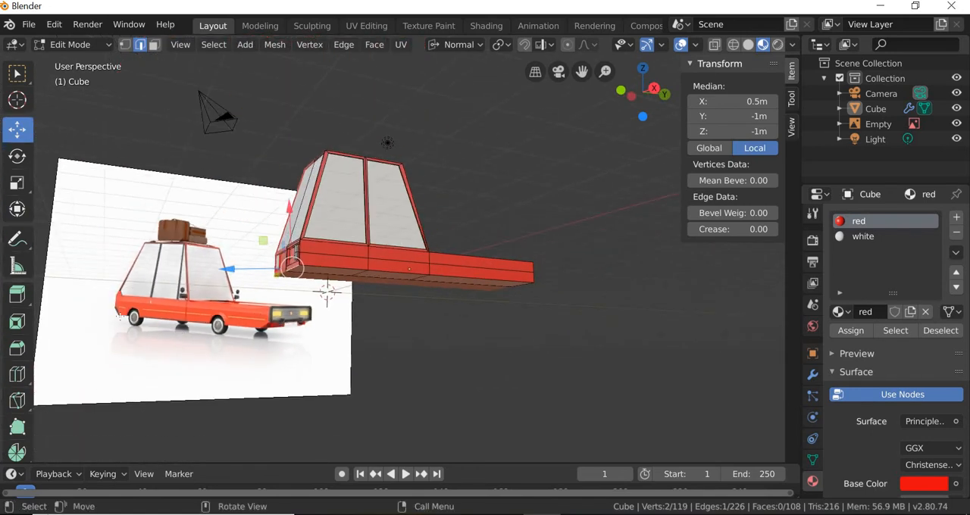
pyautogui.moveTo(288, 334); pyautogui.dragTo(308, 364, button='middle')
pyautogui.scroll(3, 349, 389)
pyautogui.scroll(3, 353, 398)
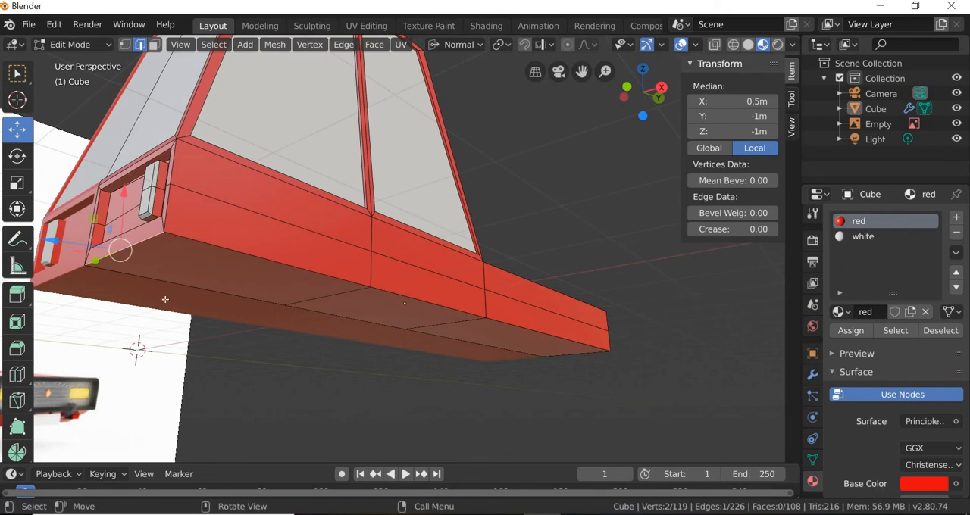
pyautogui.click(17, 348)
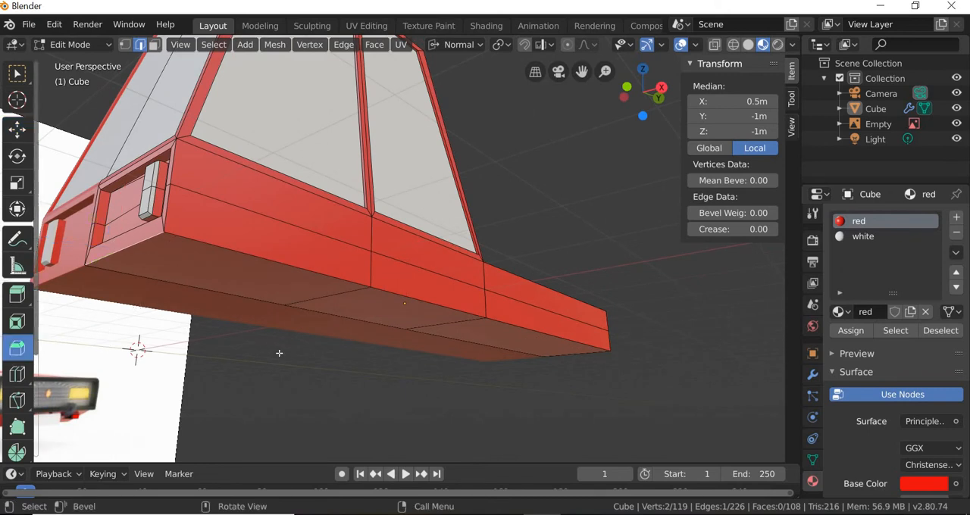
pyautogui.moveTo(281, 341); pyautogui.dragTo(272, 398)
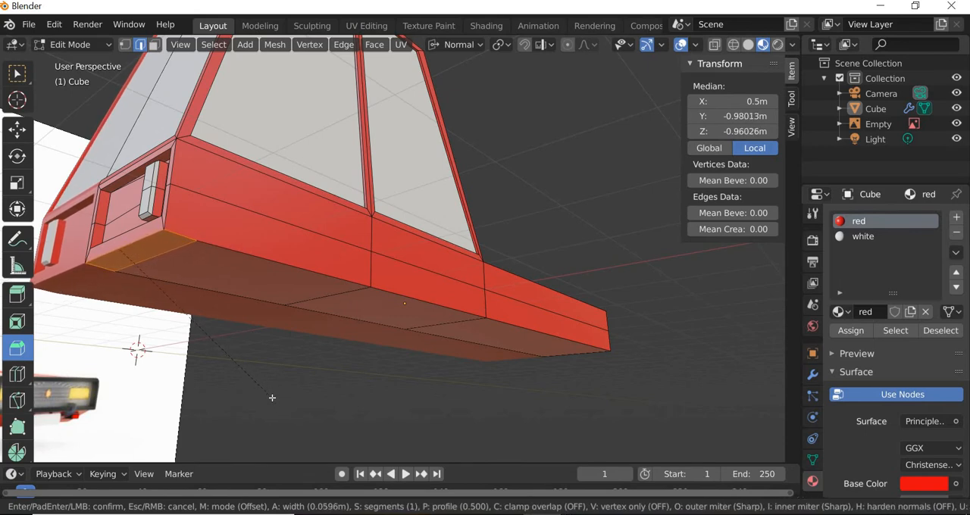
pyautogui.click(276, 399)
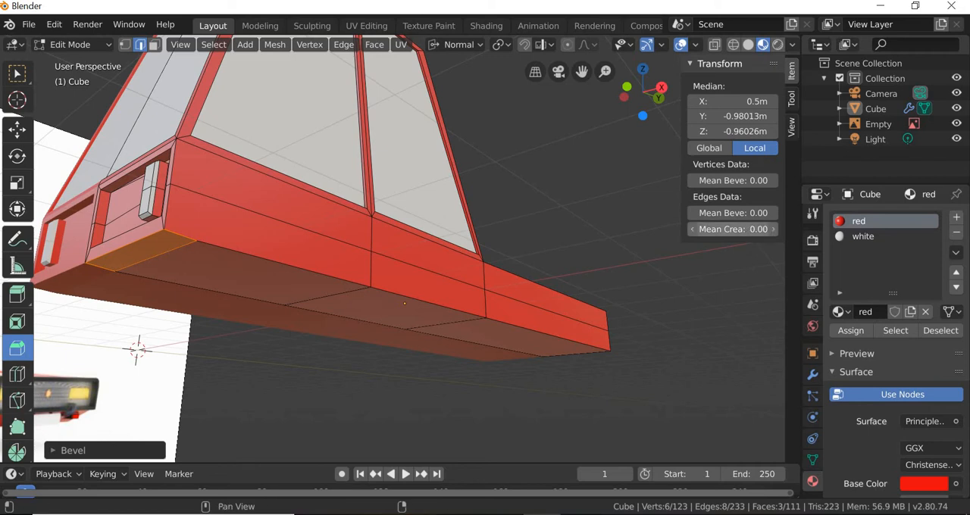
# Step: Try a mean crease of 1 on the bevelled edges and undo the change
pyautogui.click(746, 230)
pyautogui.write('1')
pyautogui.press('Return')
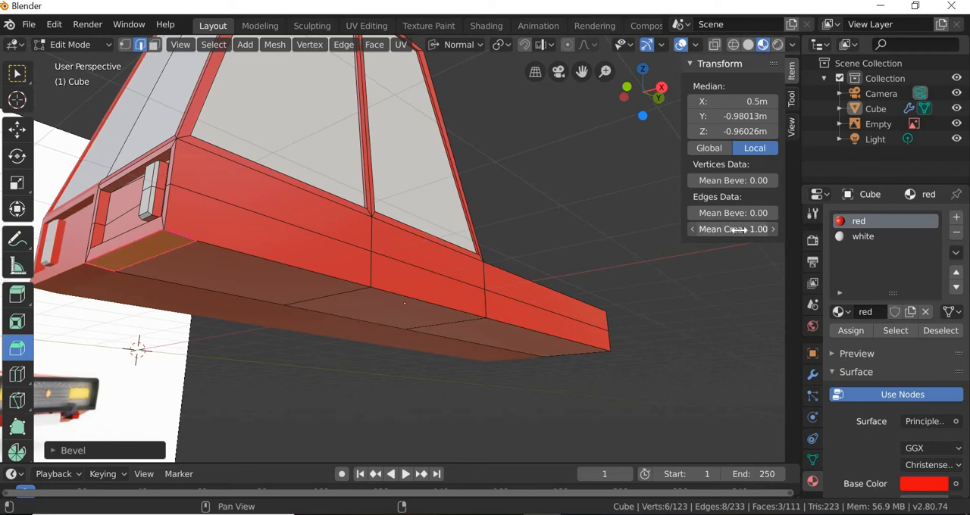
pyautogui.hotkey('ctrl', 'z')
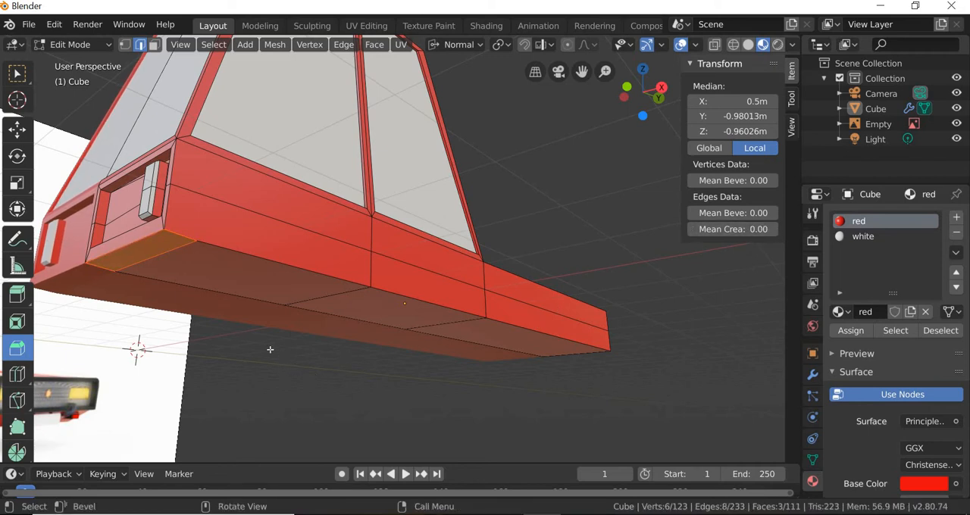
# Step: Switch to the right orthographic view and bring the bevelled lower rear corner into close view
pyautogui.moveTo(277, 355); pyautogui.dragTo(284, 356, button='middle')
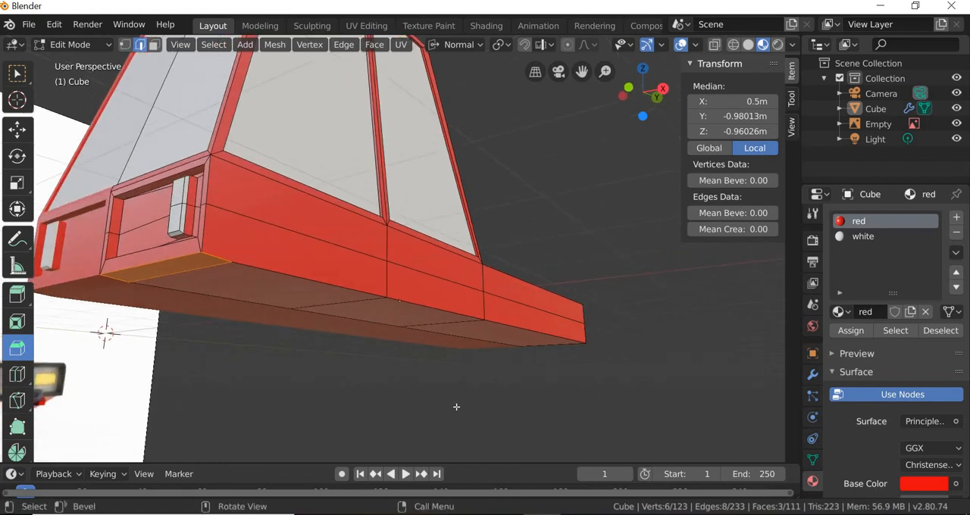
pyautogui.moveTo(456, 406); pyautogui.dragTo(455, 407, button='middle')
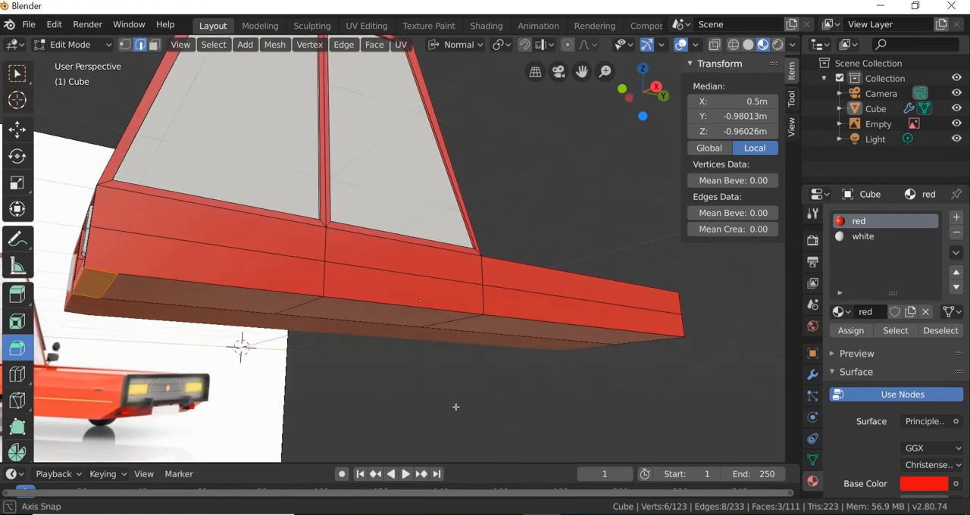
pyautogui.click(182, 47)
pyautogui.moveTo(189, 219)
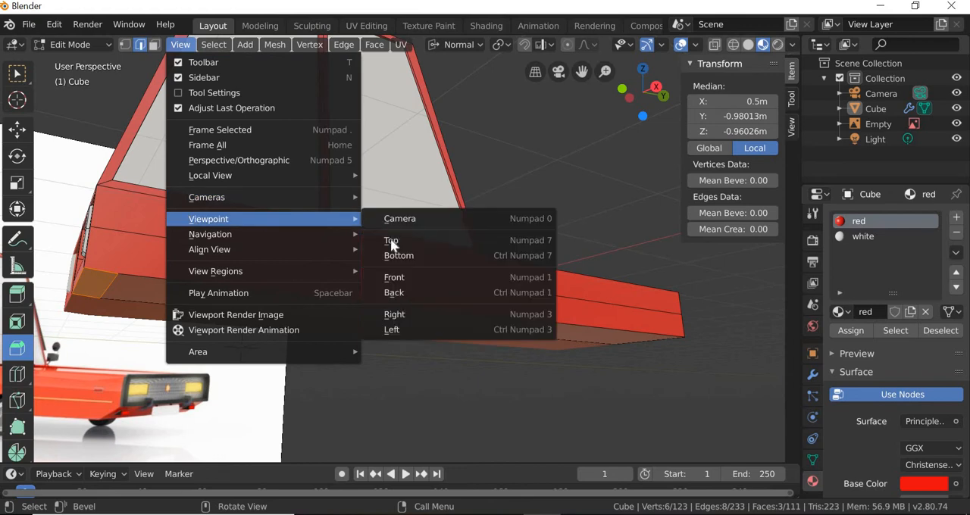
pyautogui.click(394, 278)
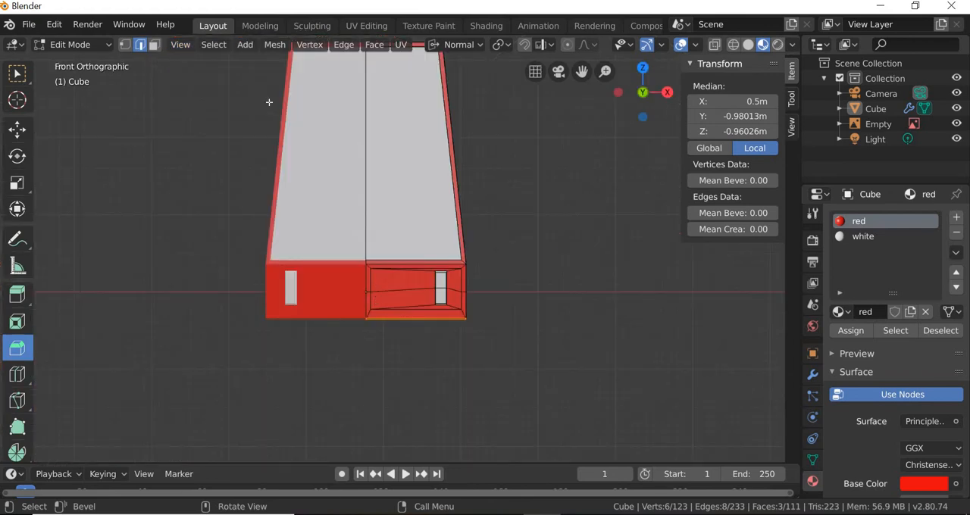
pyautogui.click(177, 46)
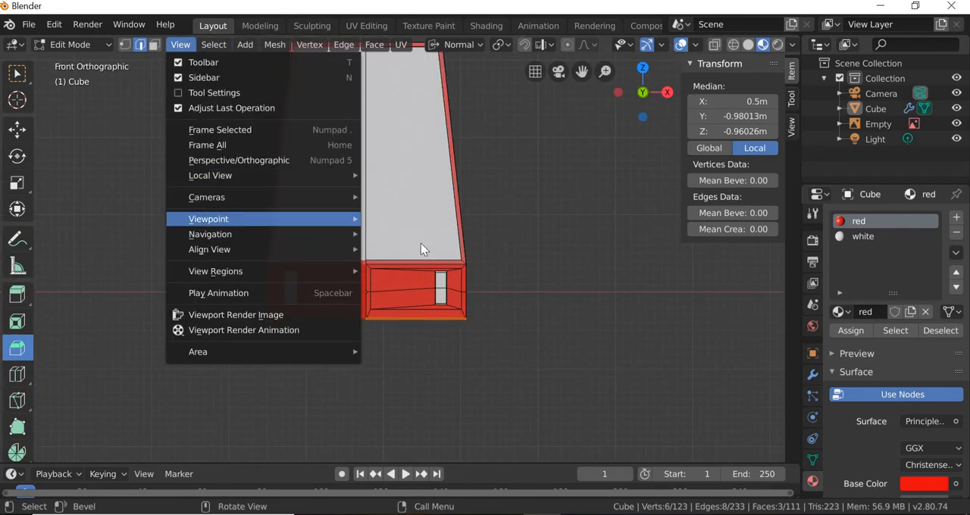
pyautogui.moveTo(303, 219)
pyautogui.click(395, 314)
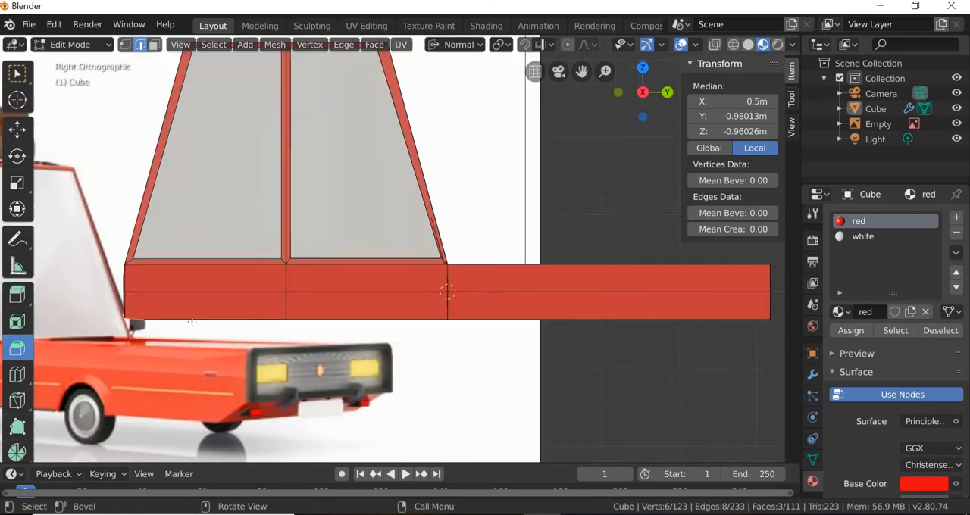
pyautogui.scroll(3, 116, 334)
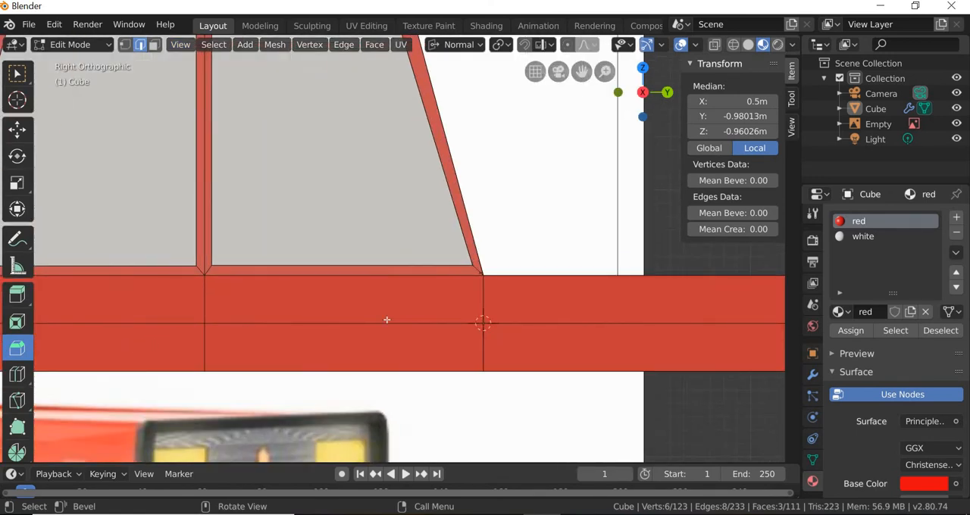
pyautogui.keyDown('shift'); pyautogui.moveTo(386, 320); pyautogui.dragTo(814, 226, button='middle'); pyautogui.keyUp('shift')
pyautogui.scroll(4, 771, 113)
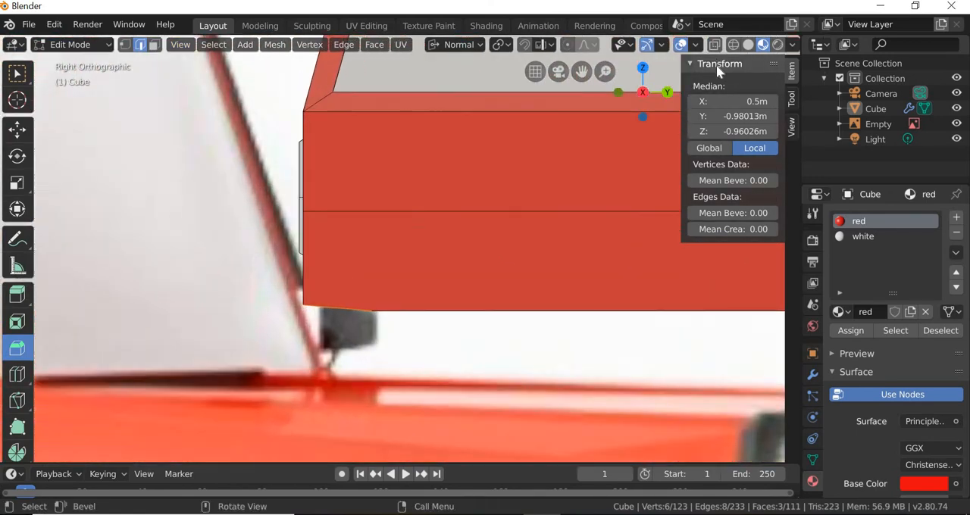
# Step: Show the car in wireframe shading with X-ray enabled
pyautogui.click(714, 45)
pyautogui.click(732, 44)
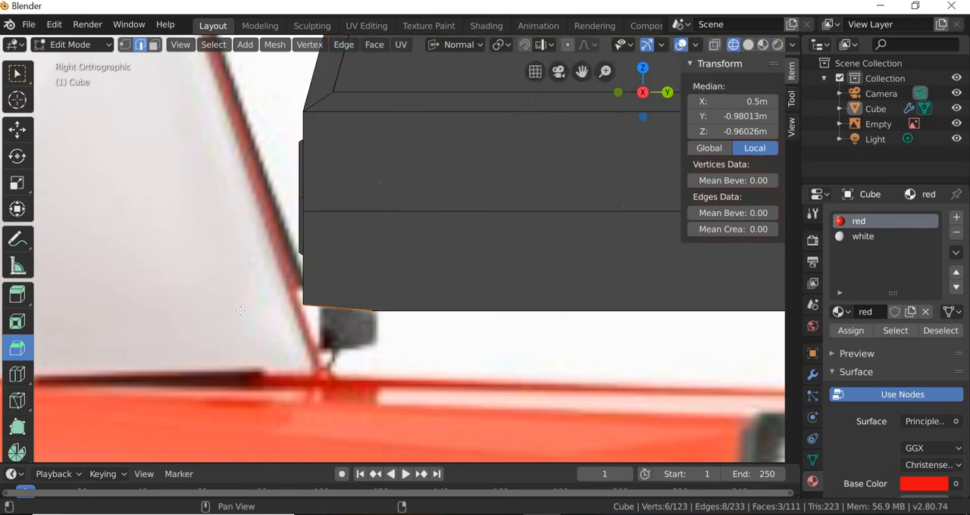
pyautogui.click(715, 46)
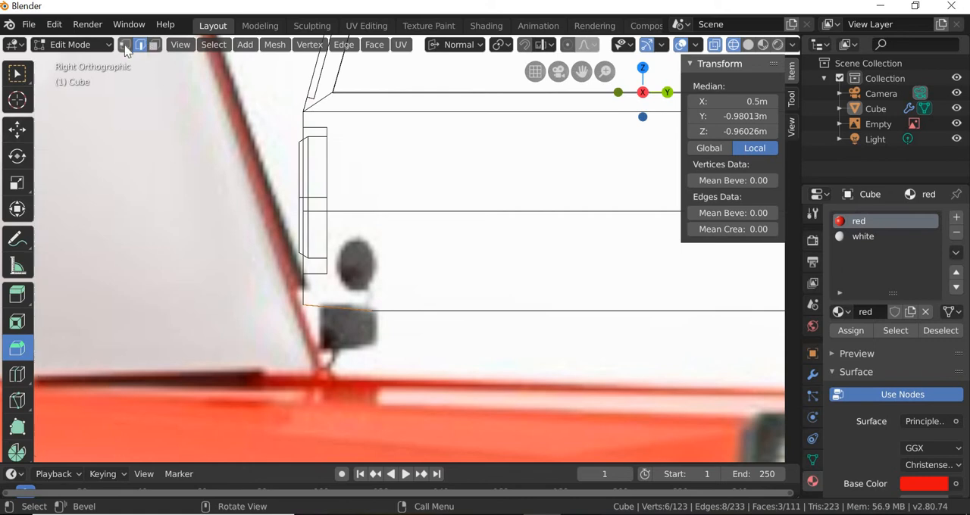
# Step: Box-select the bevel's upper rear vertices, set the transform orientation to Global and raise them about 0.09 m along Z
pyautogui.press('1')
pyautogui.click(17, 73)
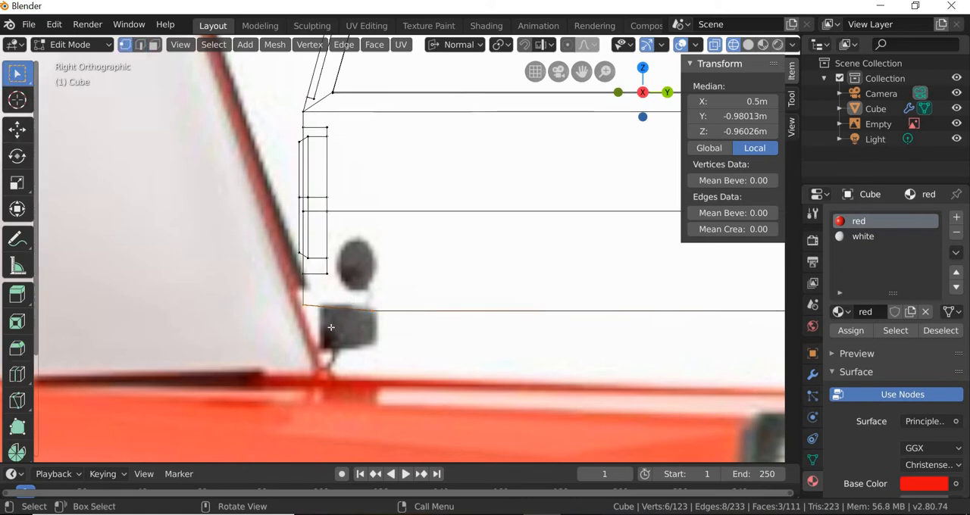
pyautogui.moveTo(297, 301); pyautogui.dragTo(313, 331)
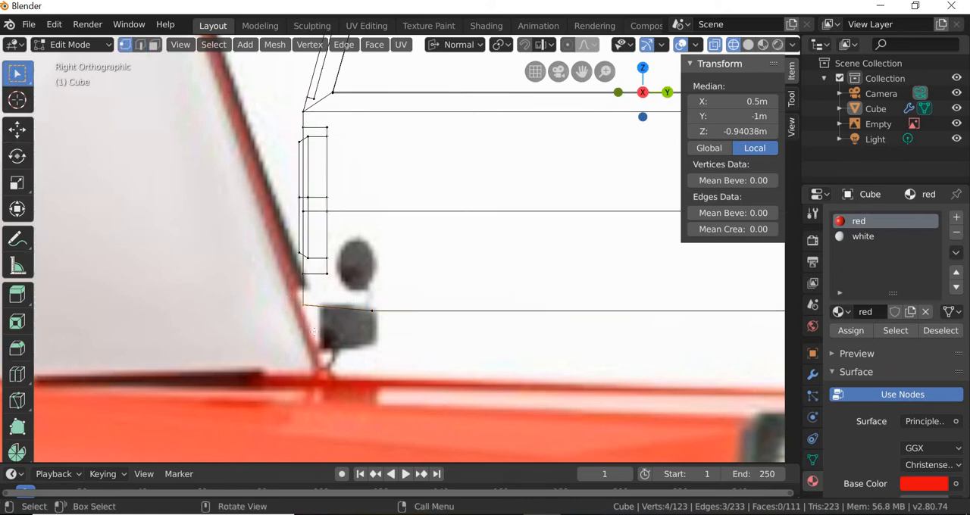
pyautogui.click(15, 130)
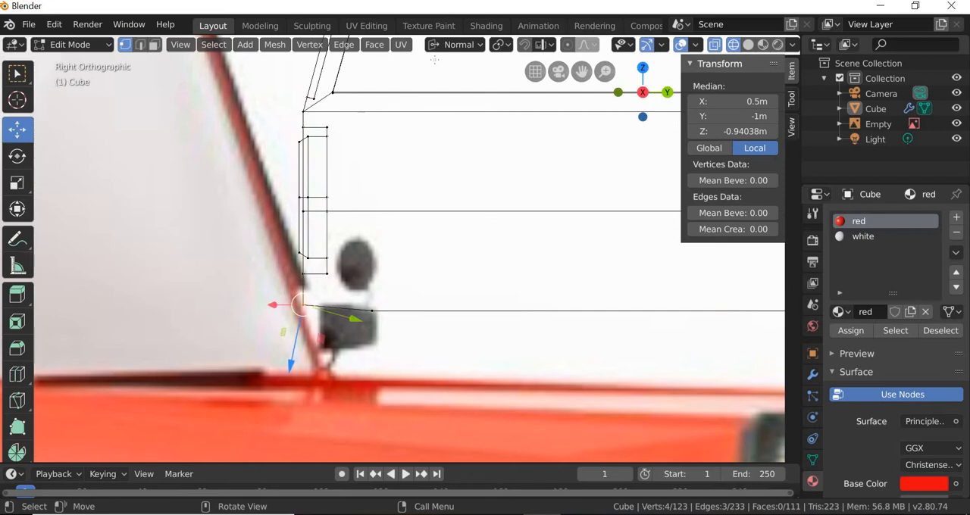
pyautogui.click(455, 45)
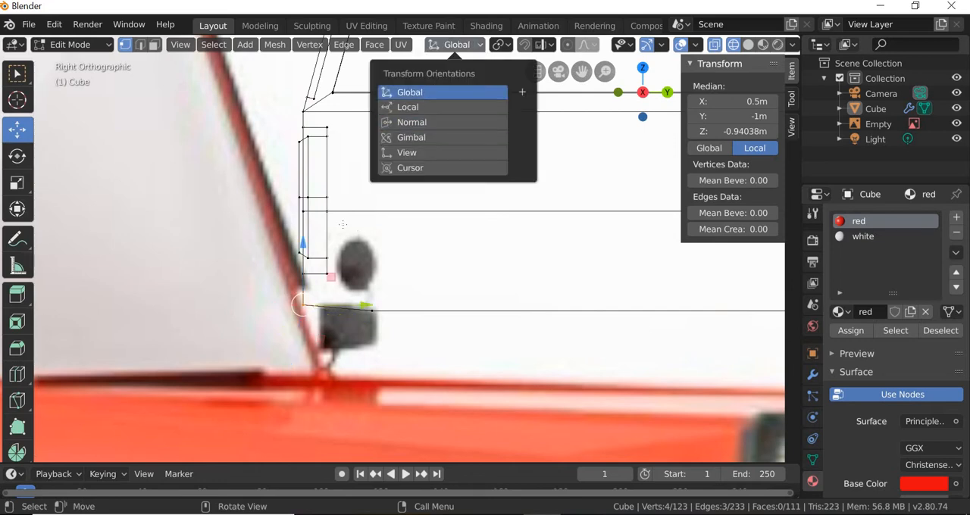
pyautogui.click(424, 93)
pyautogui.moveTo(301, 245); pyautogui.dragTo(308, 225)
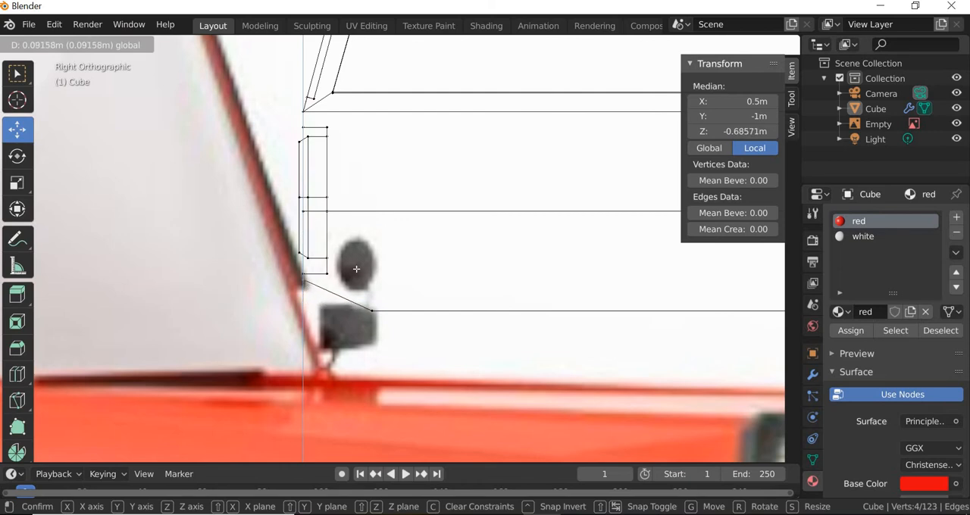
pyautogui.moveTo(356, 269); pyautogui.dragTo(356, 269)
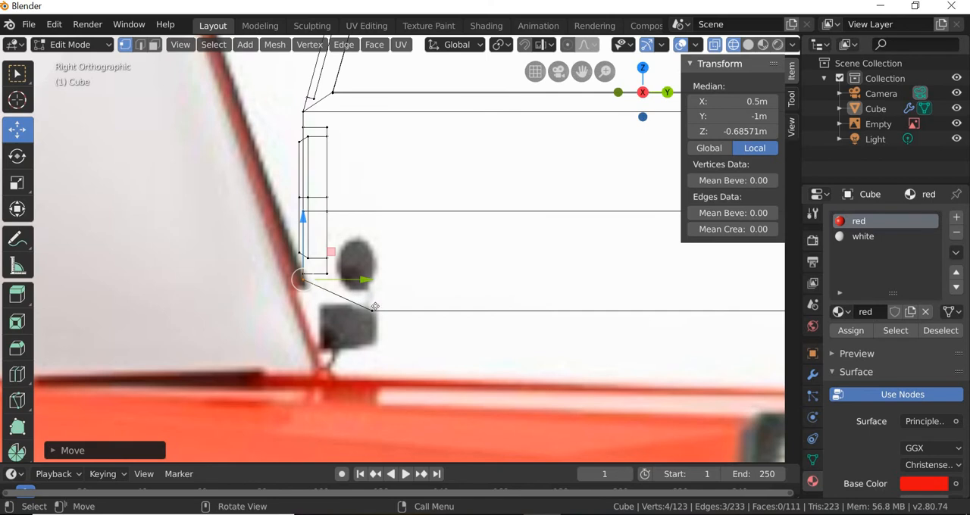
pyautogui.press('g')
pyautogui.rightClick(366, 288)
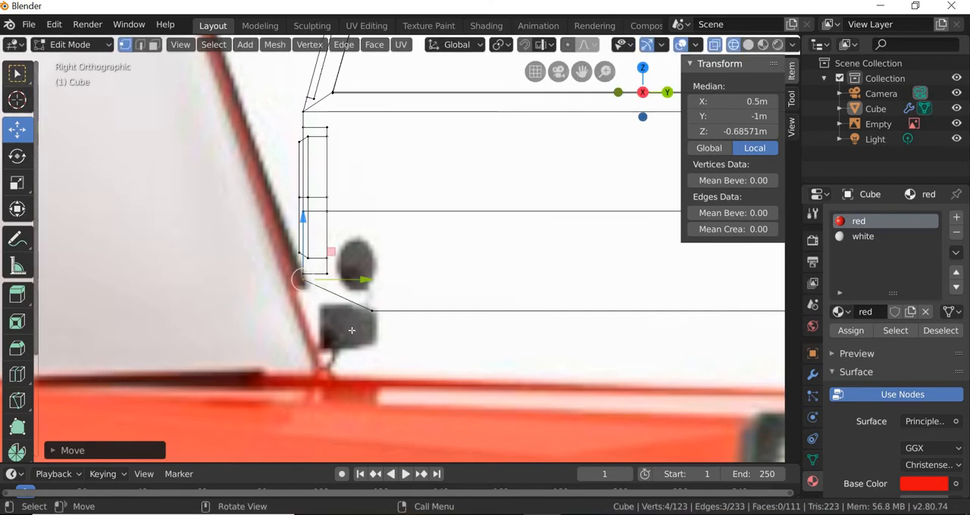
# Step: Select the bevel's lower vertices and move them rearward along Y to a local median of about -0.955 m
pyautogui.press('w')
pyautogui.click(359, 295)
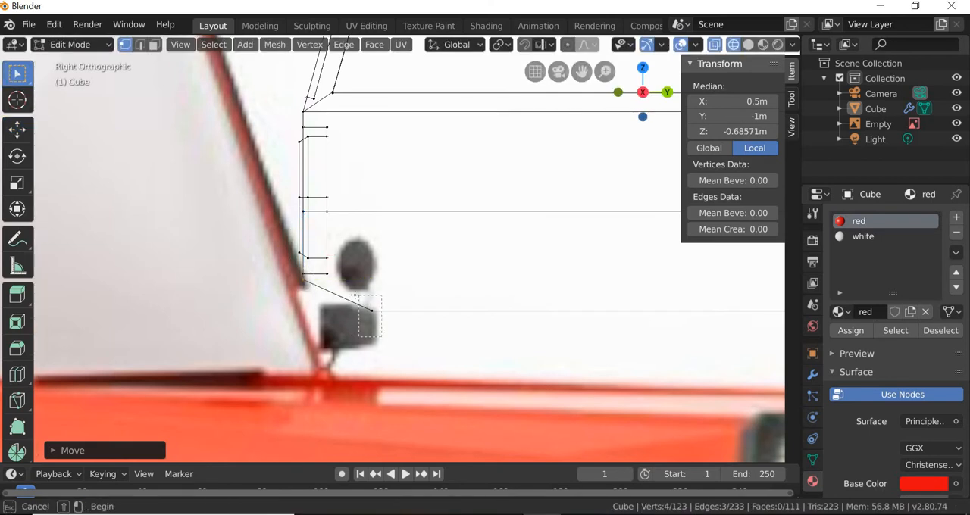
pyautogui.click(16, 129)
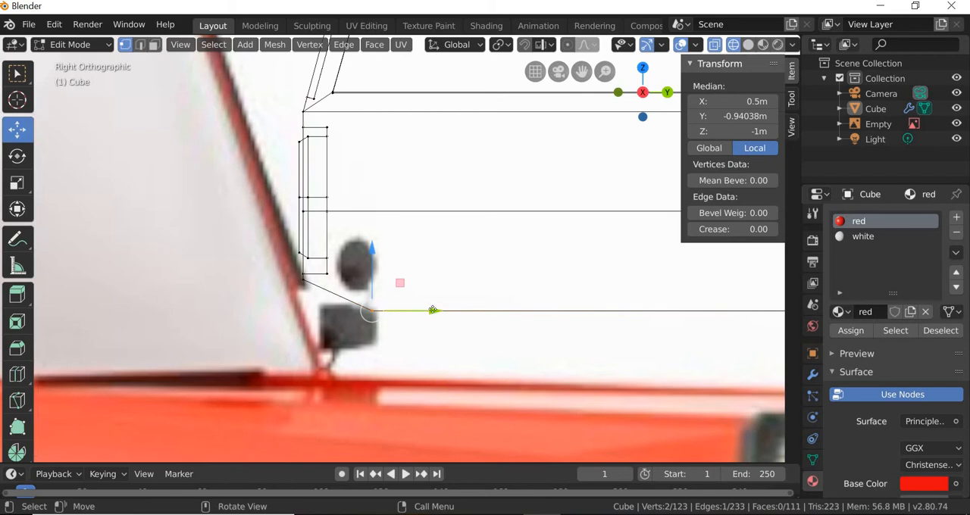
pyautogui.moveTo(433, 310); pyautogui.dragTo(422, 307)
# Step: Return the car to solid shading with X-ray off and clear the selection
pyautogui.moveTo(424, 346); pyautogui.dragTo(424, 347)
pyautogui.scroll(-8, 423, 346)
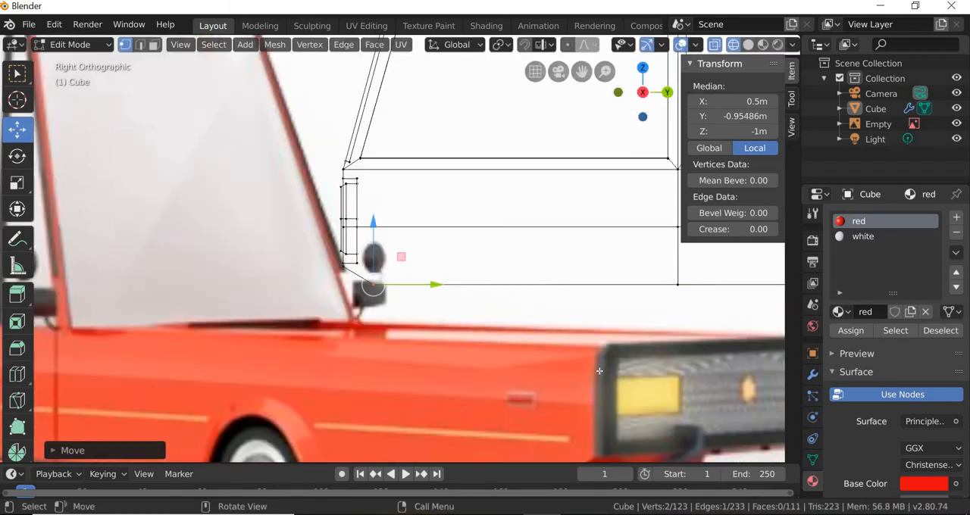
pyautogui.moveTo(423, 346); pyautogui.dragTo(396, 374, button='middle')
pyautogui.scroll(-2, 454, 326)
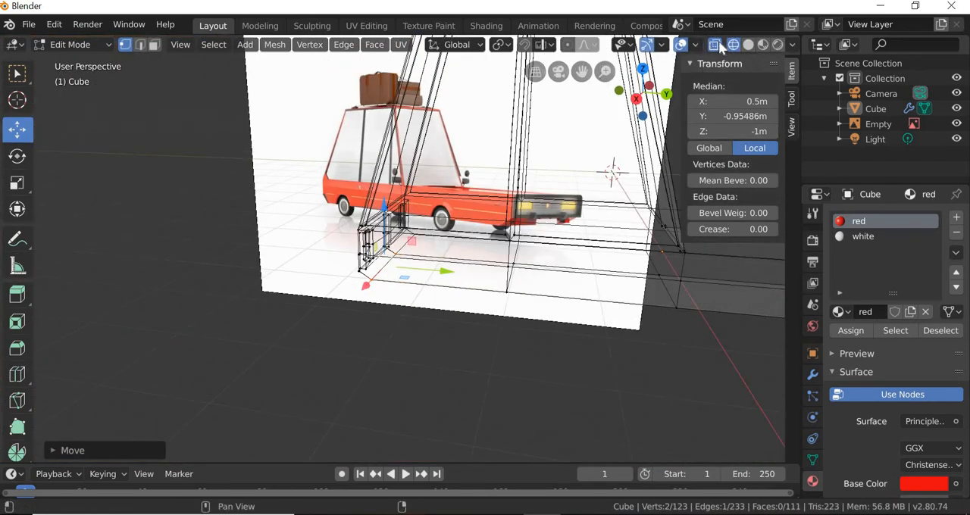
pyautogui.click(747, 47)
pyautogui.click(712, 46)
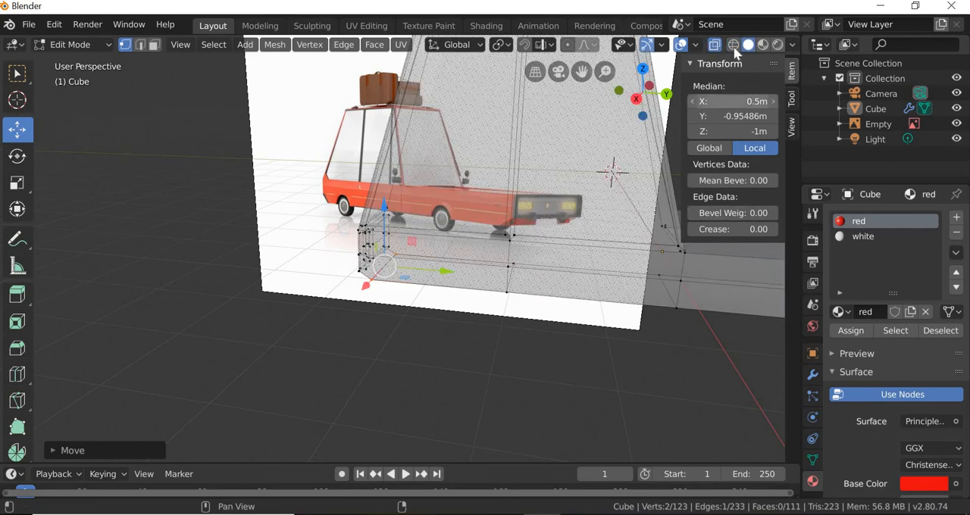
pyautogui.click(712, 46)
pyautogui.click(463, 368)
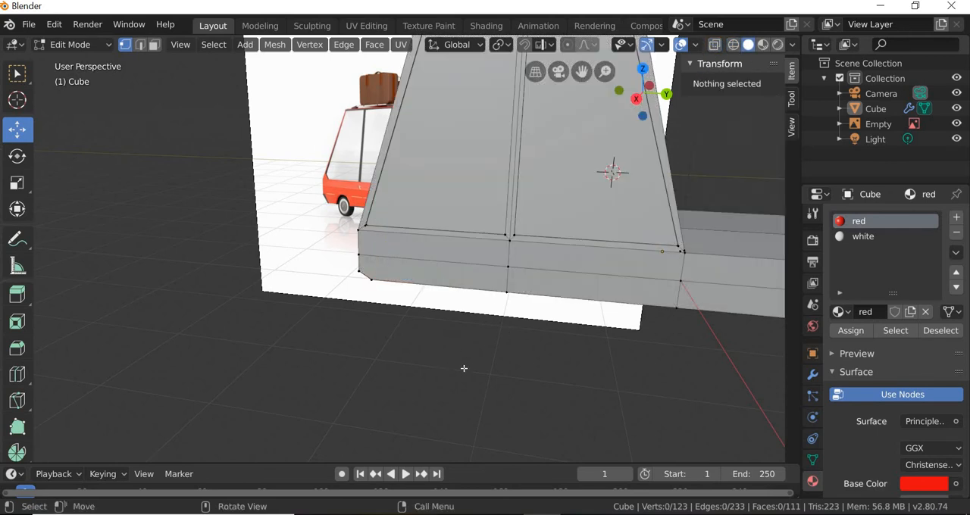
# Step: Switch to face selection and select both outward-facing faces of the rear light
pyautogui.moveTo(463, 368); pyautogui.dragTo(463, 306, button='middle')
pyautogui.scroll(6, 463, 307)
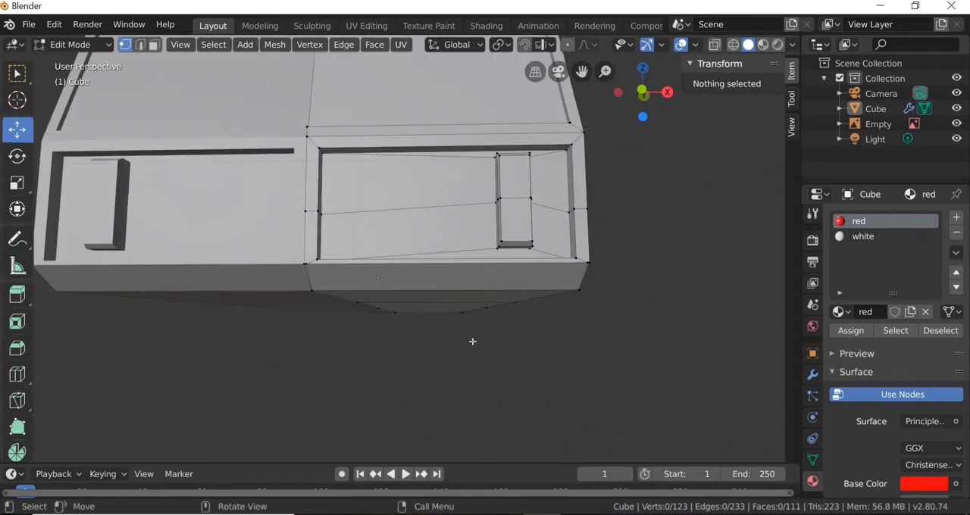
pyautogui.moveTo(471, 342); pyautogui.dragTo(422, 337, button='middle')
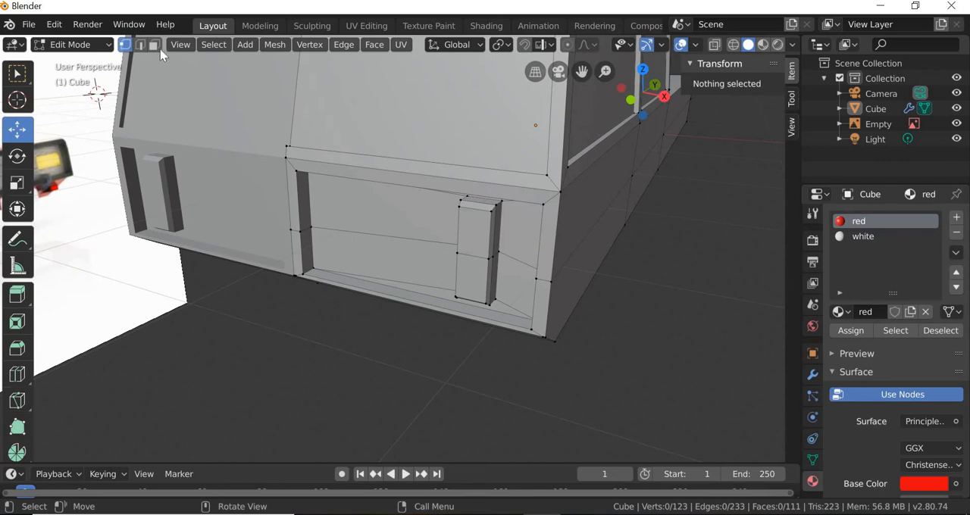
pyautogui.press('3')
pyautogui.click(418, 296)
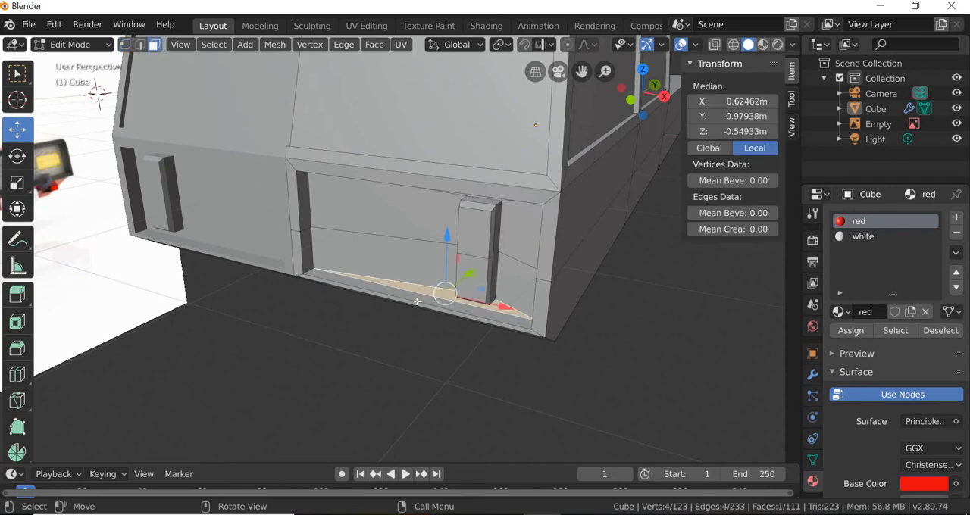
pyautogui.click(399, 324)
pyautogui.moveTo(413, 291); pyautogui.dragTo(434, 240, button='middle')
pyautogui.moveTo(437, 238); pyautogui.dragTo(571, 235)
pyautogui.click(549, 239)
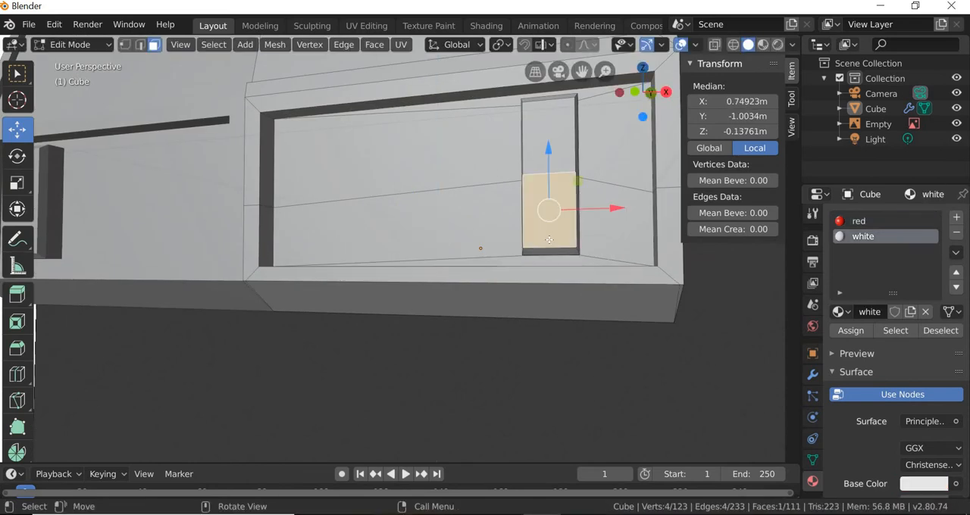
pyautogui.keyDown('shift'); pyautogui.click(548, 151); pyautogui.keyUp('shift')
pyautogui.moveTo(548, 156); pyautogui.dragTo(539, 237, button='middle')
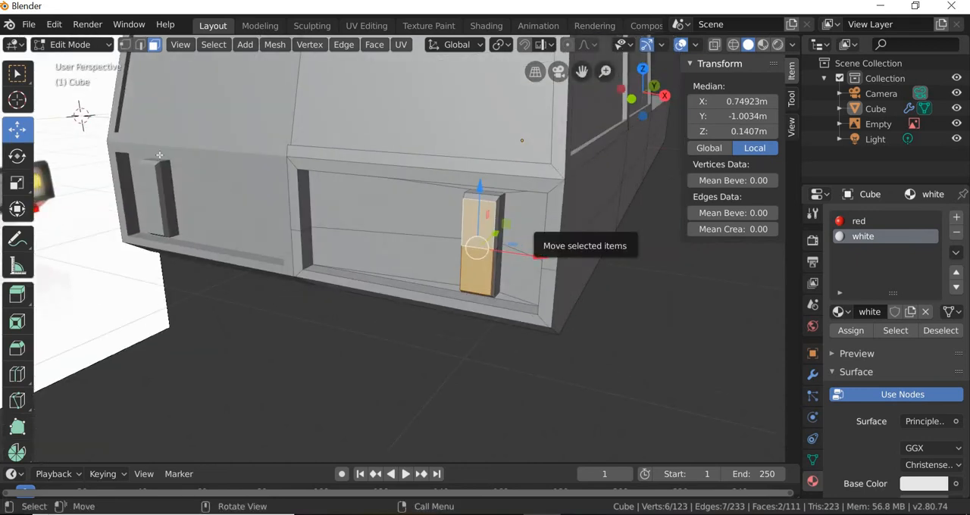
# Step: Grow the selection twice with Select More to cover the whole rear light block
pyautogui.click(213, 44)
pyautogui.moveTo(231, 276)
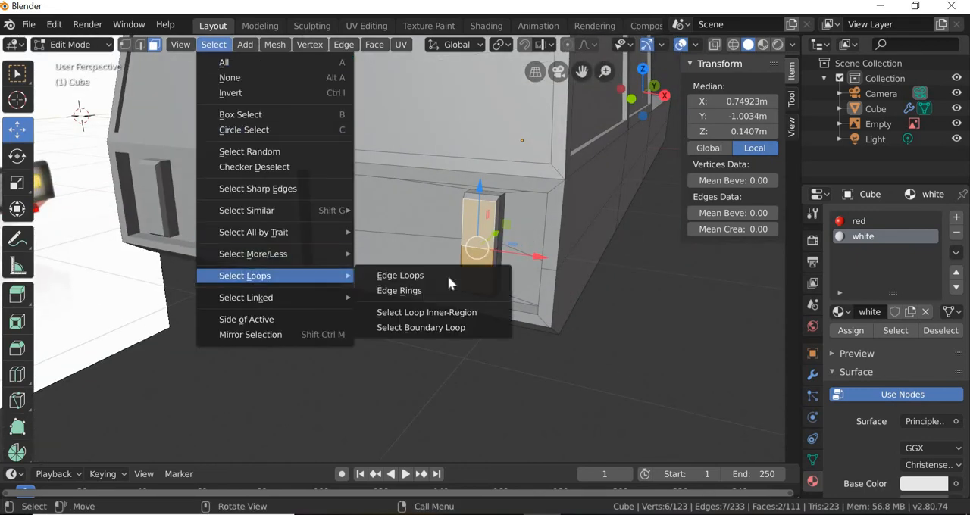
pyautogui.moveTo(309, 255)
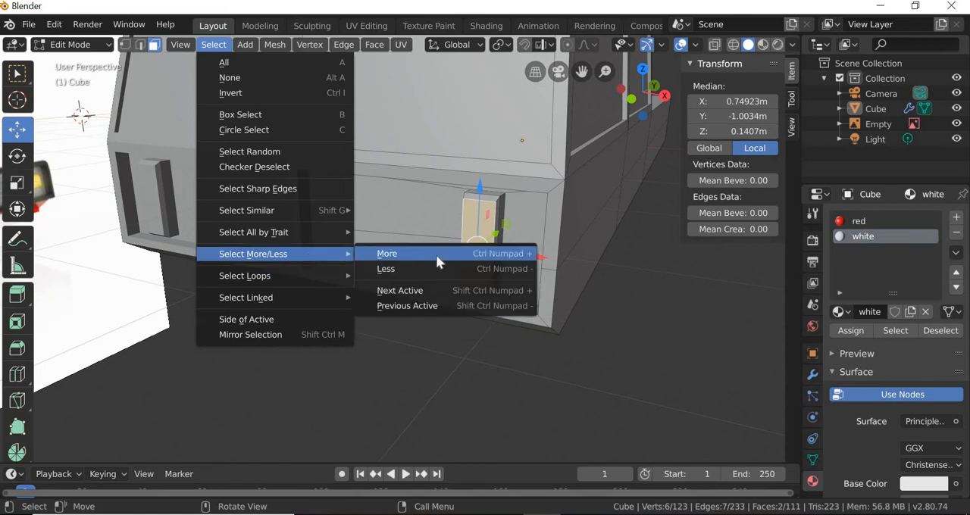
pyautogui.click(436, 257)
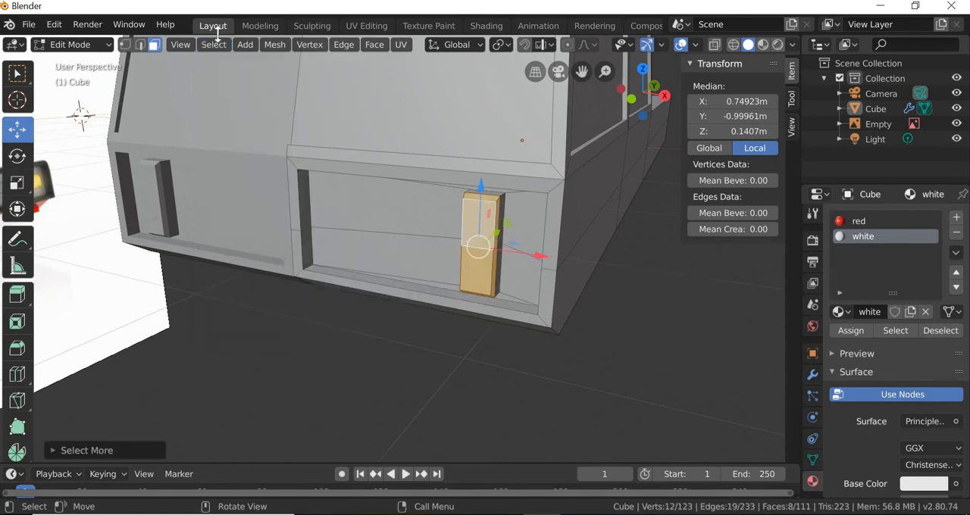
pyautogui.click(212, 44)
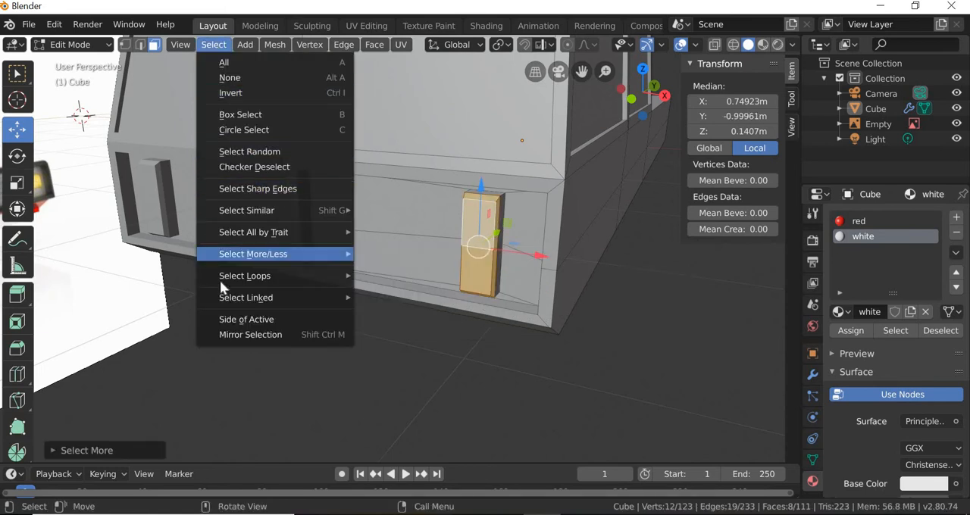
pyautogui.moveTo(318, 254)
pyautogui.click(399, 257)
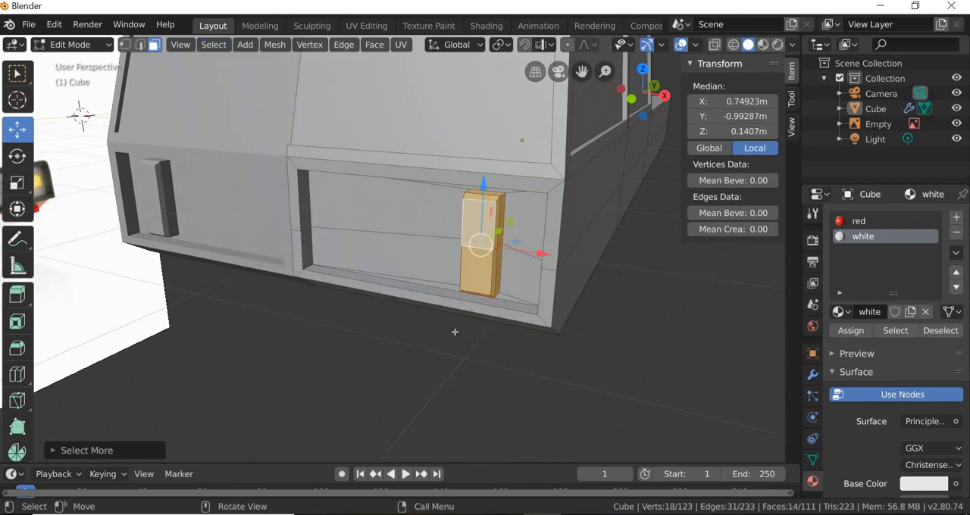
# Step: Scale the rear light block down along Z and X to make it shorter and narrower
pyautogui.moveTo(454, 332); pyautogui.dragTo(443, 332, button='middle')
pyautogui.click(18, 184)
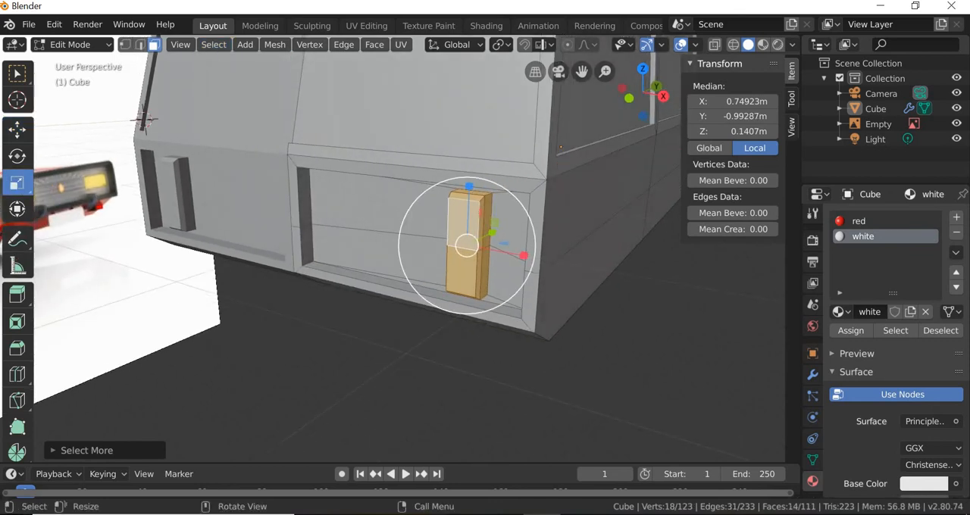
pyautogui.moveTo(469, 187); pyautogui.dragTo(473, 211)
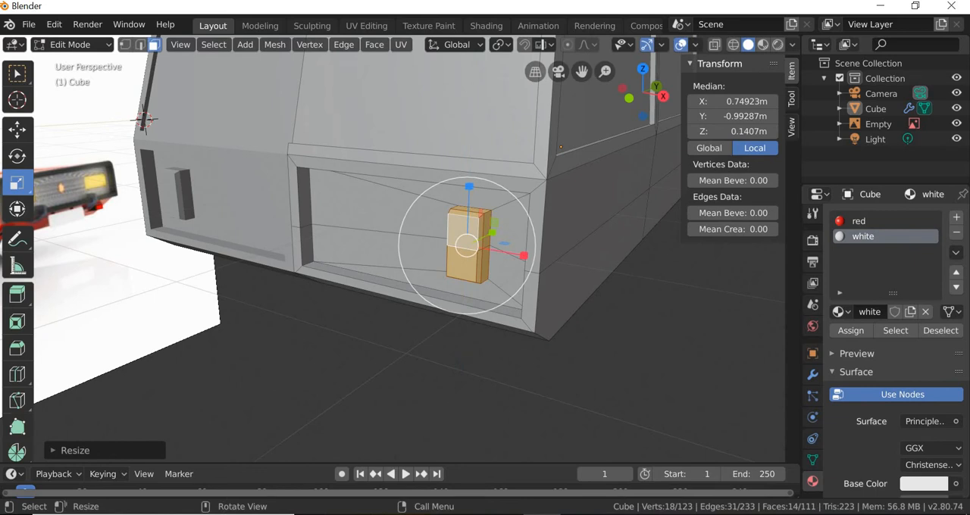
pyautogui.moveTo(523, 255); pyautogui.dragTo(496, 245)
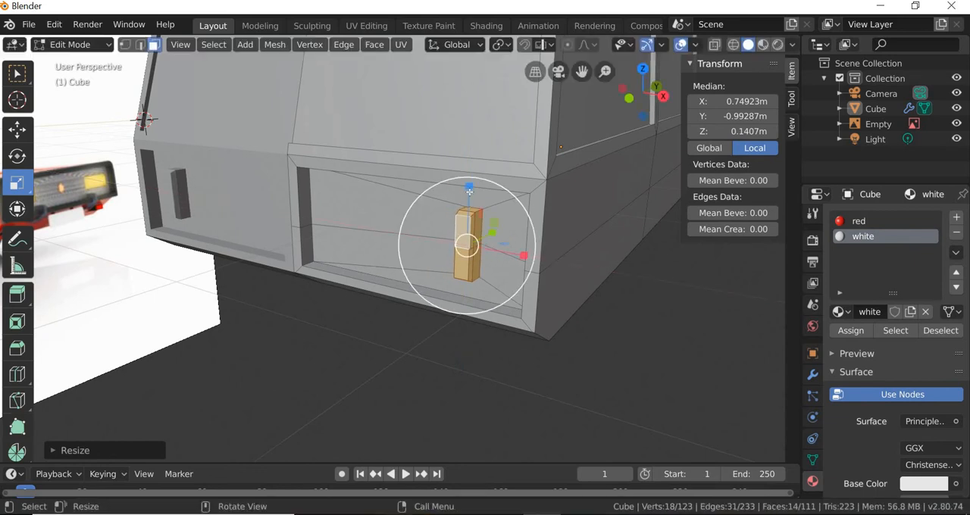
# Step: Move the rear light outward along X to a local median of about 0.816 m and raise it about 0.055 m along Z
pyautogui.click(17, 130)
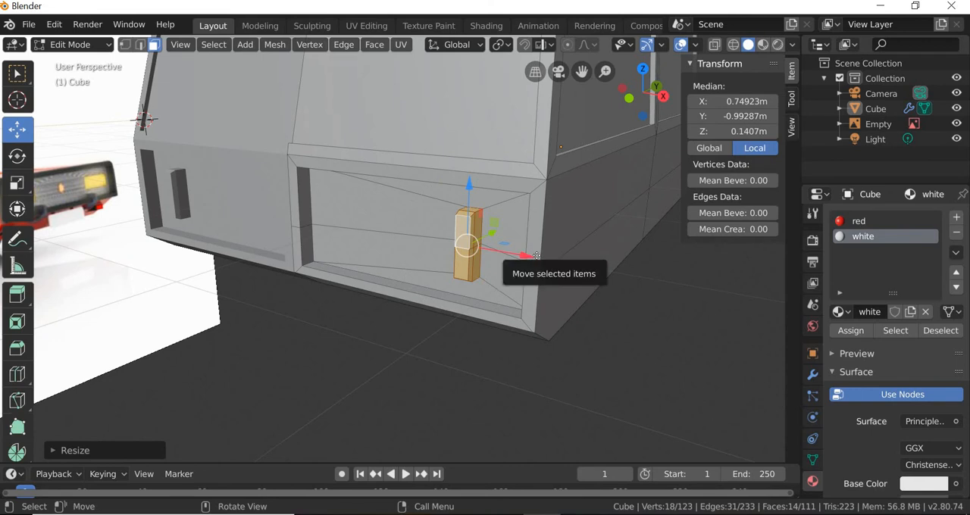
pyautogui.moveTo(521, 257); pyautogui.dragTo(514, 230)
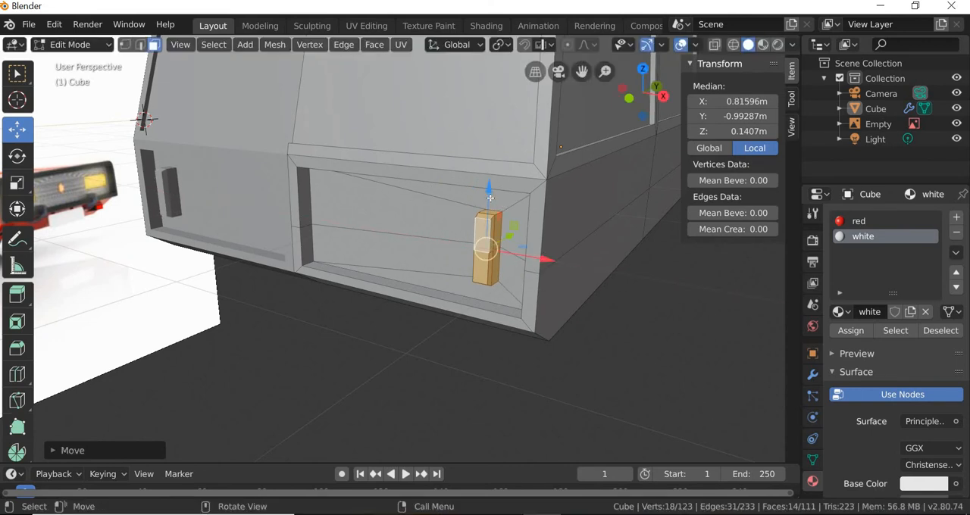
pyautogui.moveTo(488, 187); pyautogui.dragTo(489, 182)
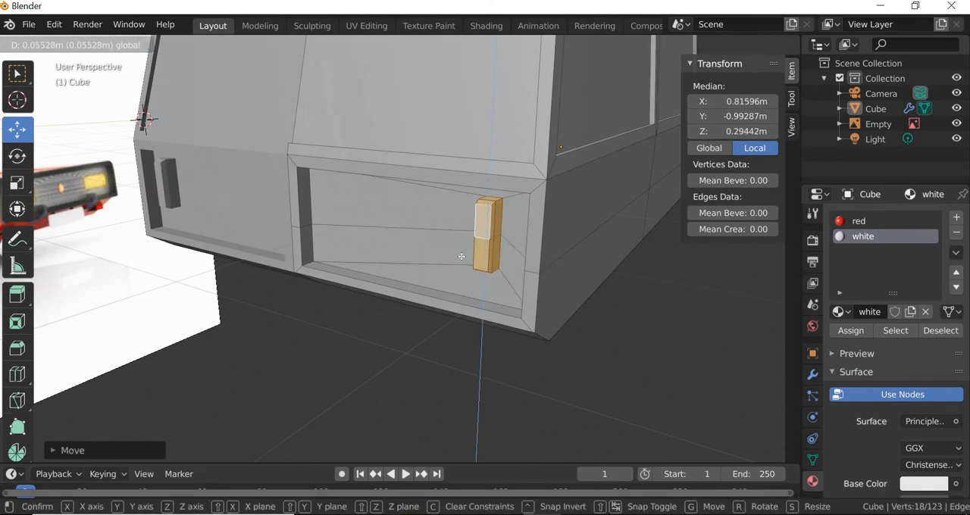
pyautogui.moveTo(460, 256); pyautogui.dragTo(459, 259)
# Step: Select the rear recess's lower ledge face and raise it along Z to a local median of about -0.352 m
pyautogui.click(439, 295)
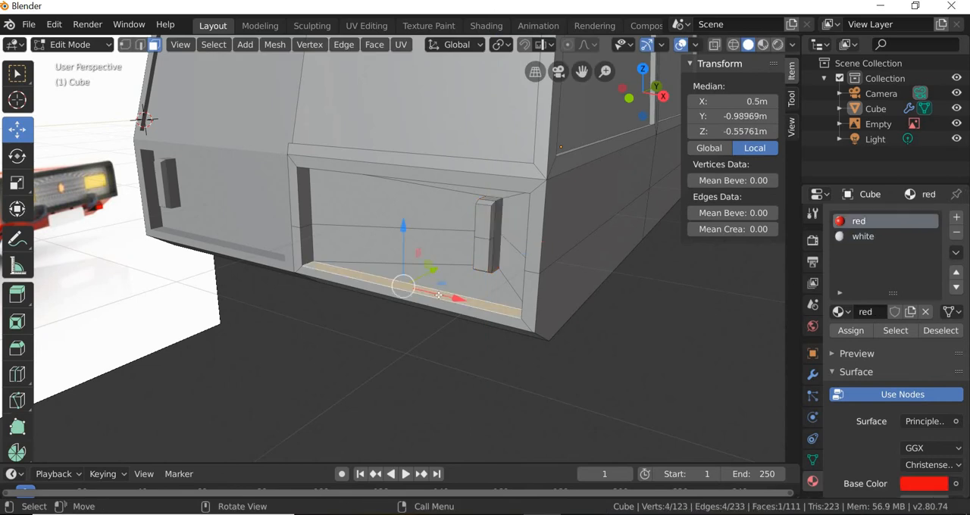
pyautogui.moveTo(406, 238); pyautogui.dragTo(412, 331)
pyautogui.moveTo(412, 331); pyautogui.dragTo(339, 305, button='middle')
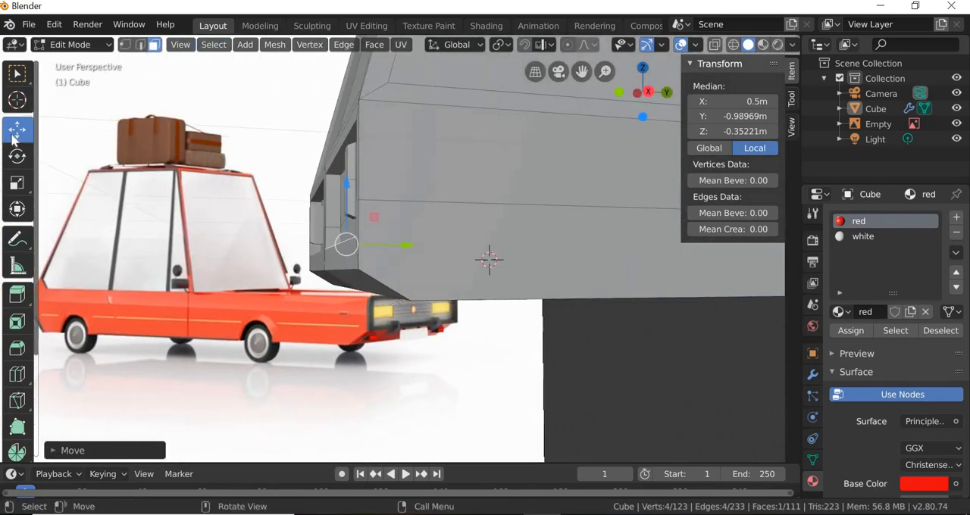
# Step: Switch to vertex selection and show the car in the right orthographic view
pyautogui.press('1')
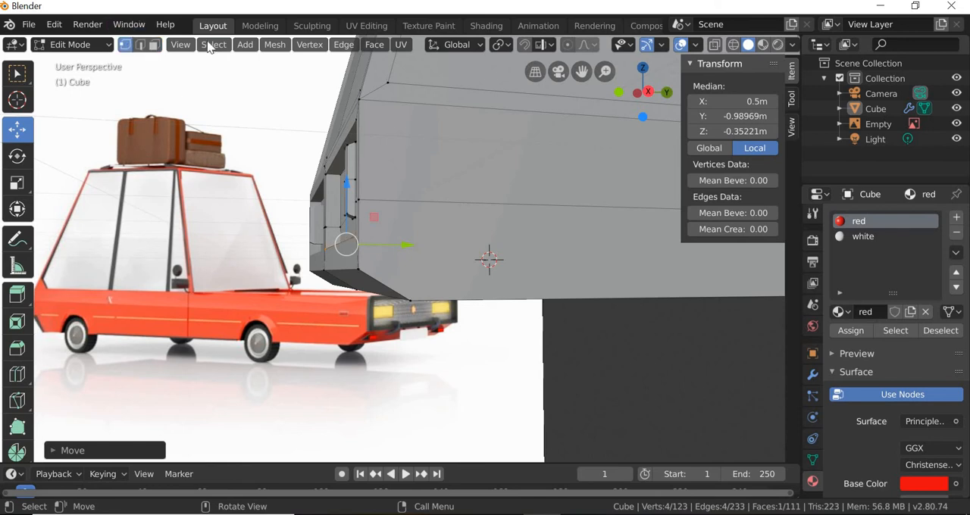
pyautogui.click(180, 44)
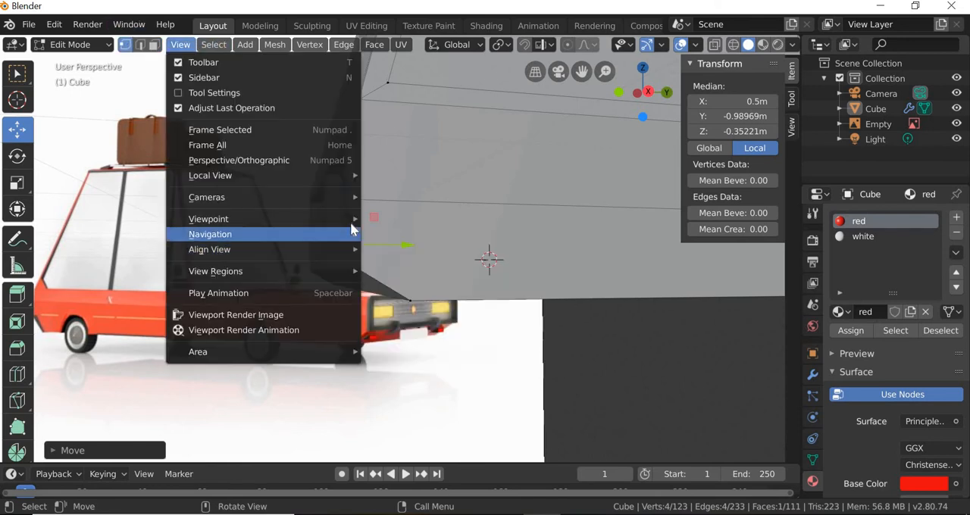
pyautogui.moveTo(349, 220)
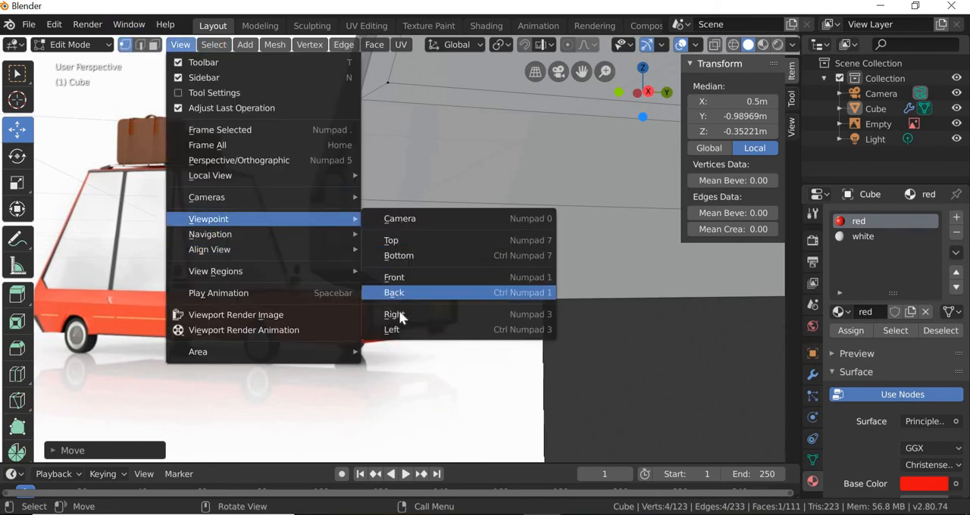
pyautogui.click(396, 313)
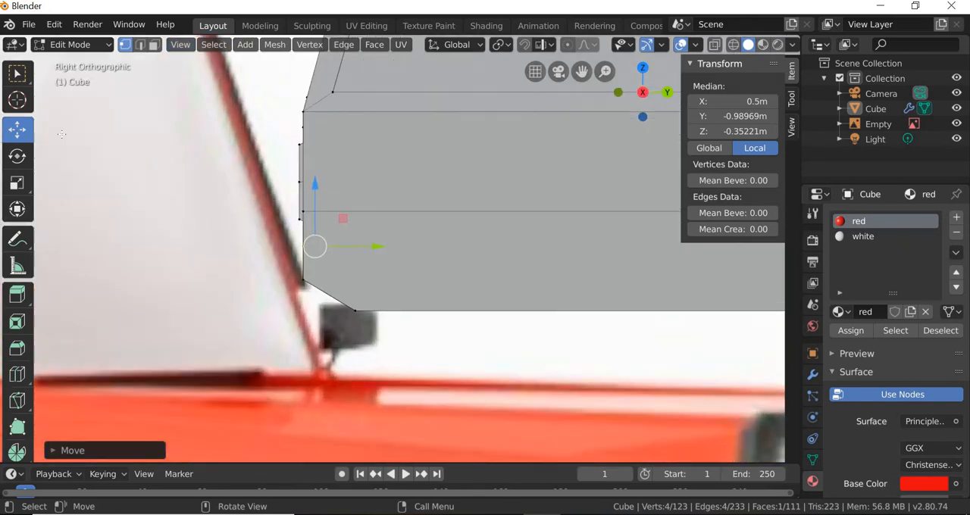
pyautogui.click(16, 72)
pyautogui.click(318, 299)
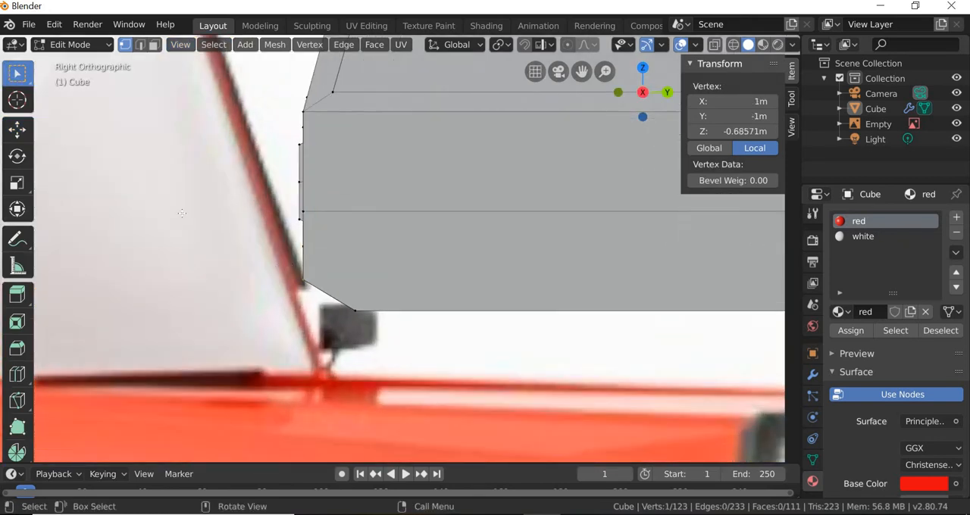
pyautogui.click(17, 131)
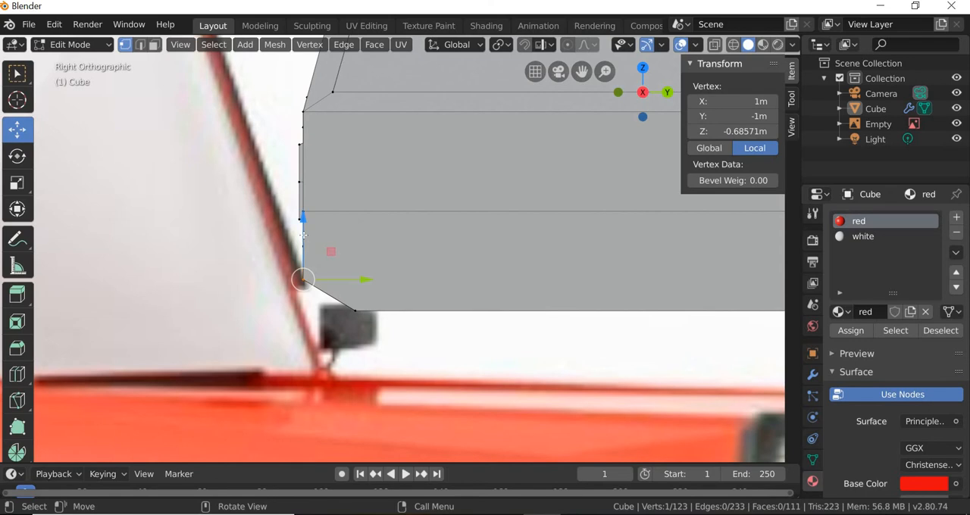
pyautogui.moveTo(303, 236); pyautogui.dragTo(303, 221)
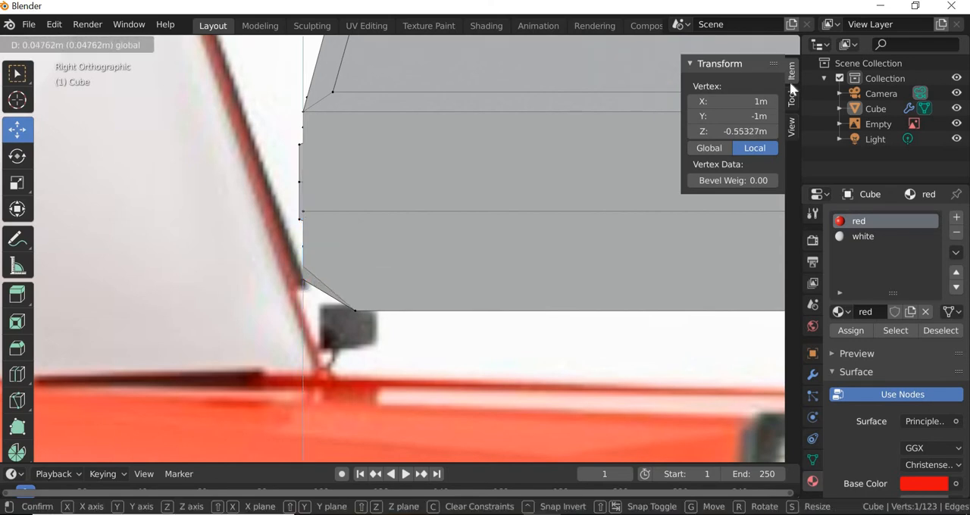
pyautogui.moveTo(792, 89); pyautogui.dragTo(719, 47)
# Step: Enable X-ray, box-select the bevel's upper rear vertices and raise them along Z to a local median of about -0.533 m
pyautogui.hotkey('alt', 'z')
pyautogui.click(279, 275)
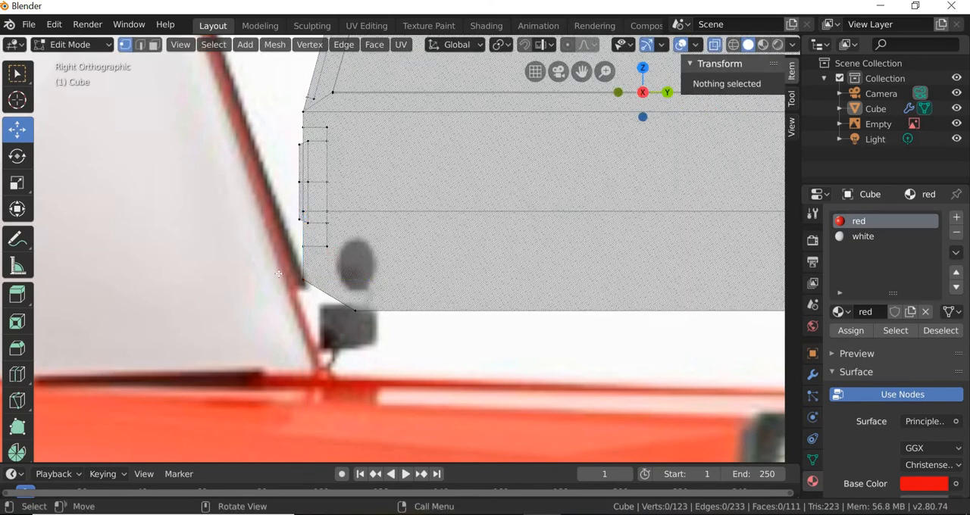
pyautogui.click(17, 73)
pyautogui.moveTo(336, 312); pyautogui.dragTo(319, 340)
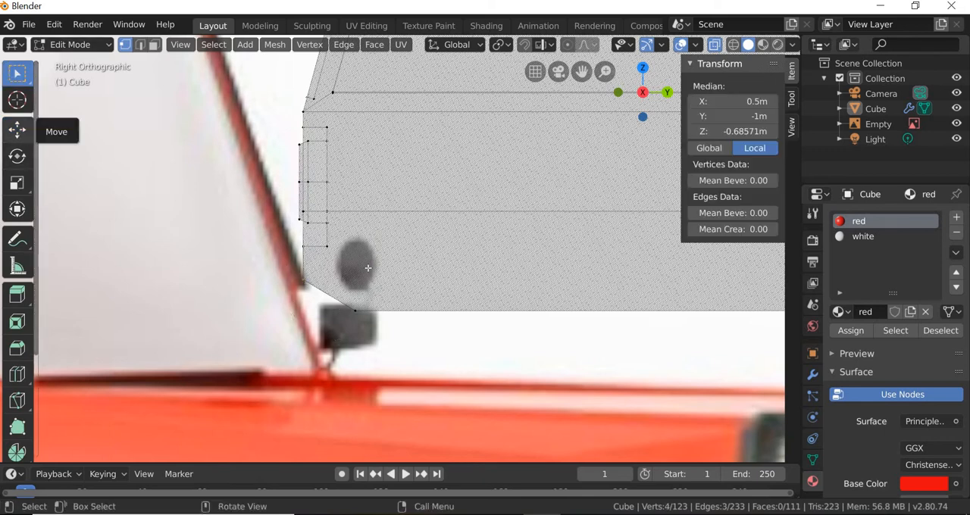
pyautogui.click(17, 130)
pyautogui.moveTo(309, 225); pyautogui.dragTo(309, 218)
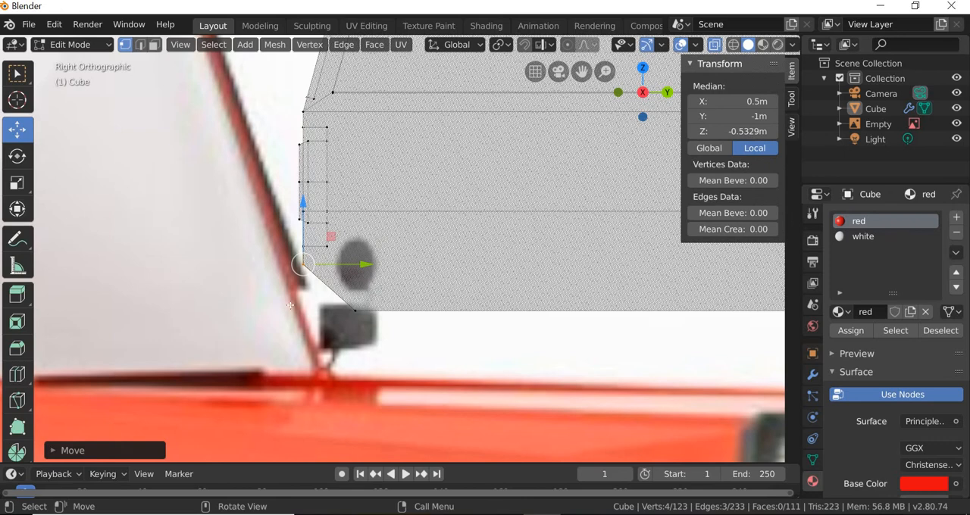
# Step: Box-select only the bevel's lower rear vertices and move them slightly forward along Y
pyautogui.press('b')
pyautogui.moveTo(325, 316); pyautogui.dragTo(381, 289)
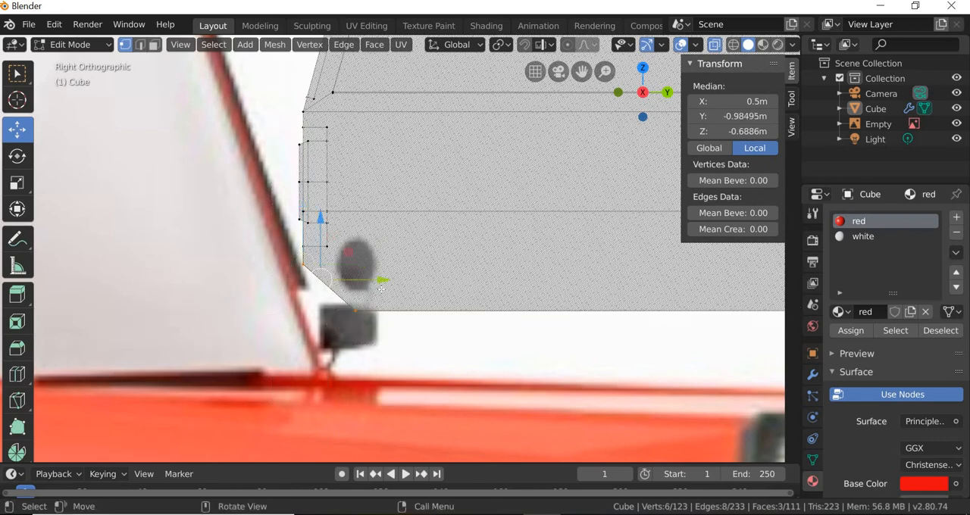
pyautogui.click(17, 72)
pyautogui.hotkey('alt', 'a')
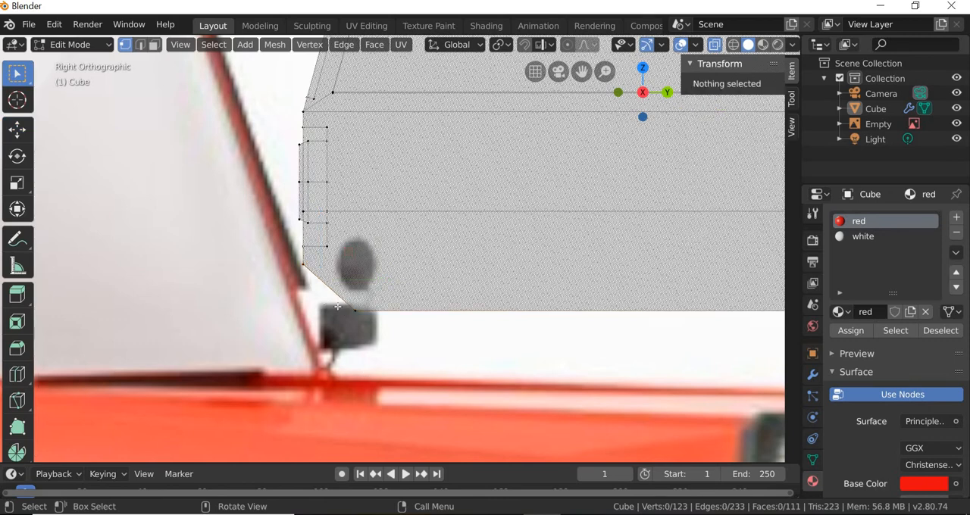
pyautogui.press('b')
pyautogui.moveTo(368, 341); pyautogui.dragTo(291, 290)
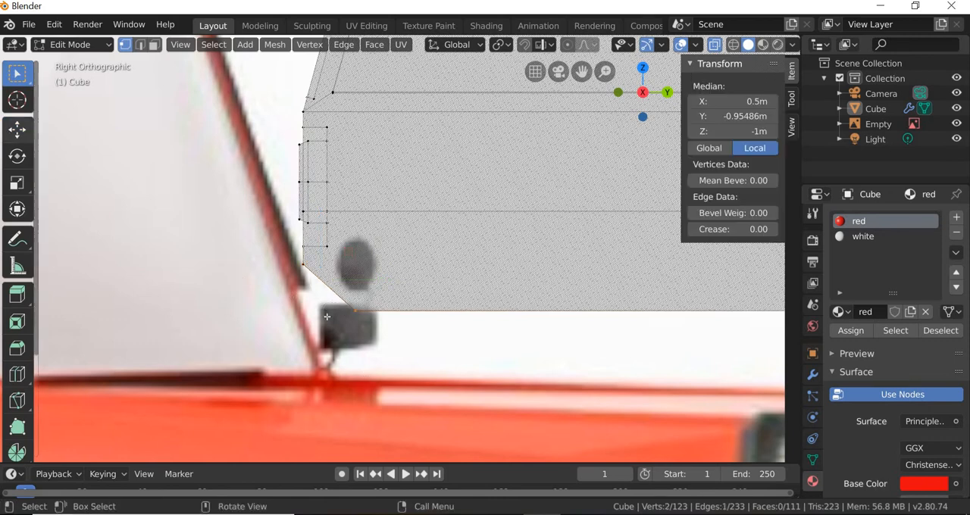
pyautogui.click(16, 131)
pyautogui.moveTo(409, 309); pyautogui.dragTo(423, 310)
# Step: Select the front recess's lower ledge face and raise it about 0.144 m along Z to a local median of about -0.485 m
pyautogui.scroll(-2, 540, 380)
pyautogui.moveTo(540, 379); pyautogui.dragTo(477, 414, button='middle')
pyautogui.moveTo(539, 432); pyautogui.dragTo(606, 403, button='middle')
pyautogui.click(565, 418)
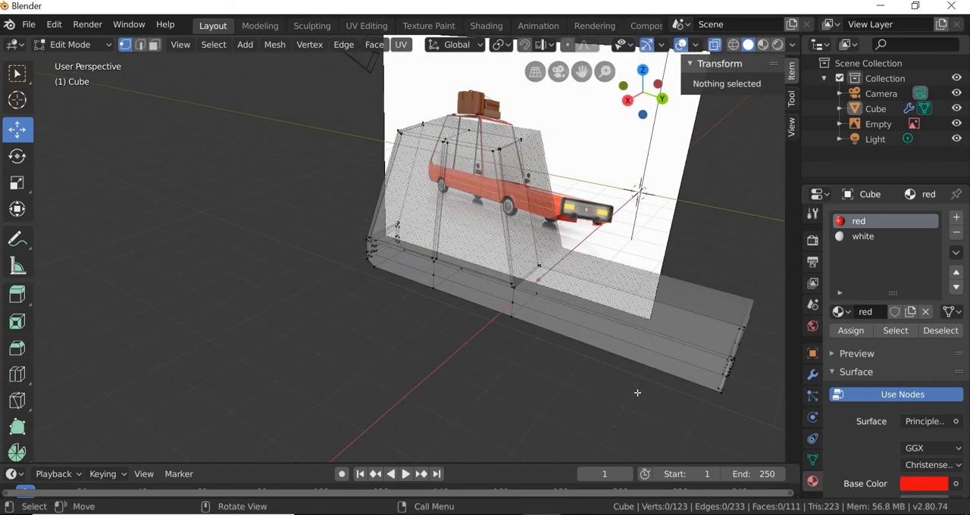
pyautogui.scroll(6, 415, 305)
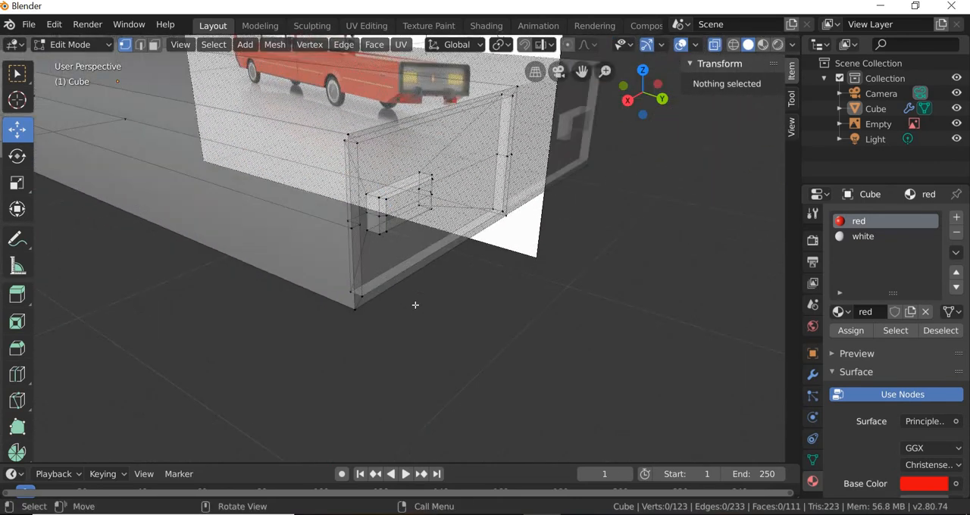
pyautogui.scroll(3, 415, 304)
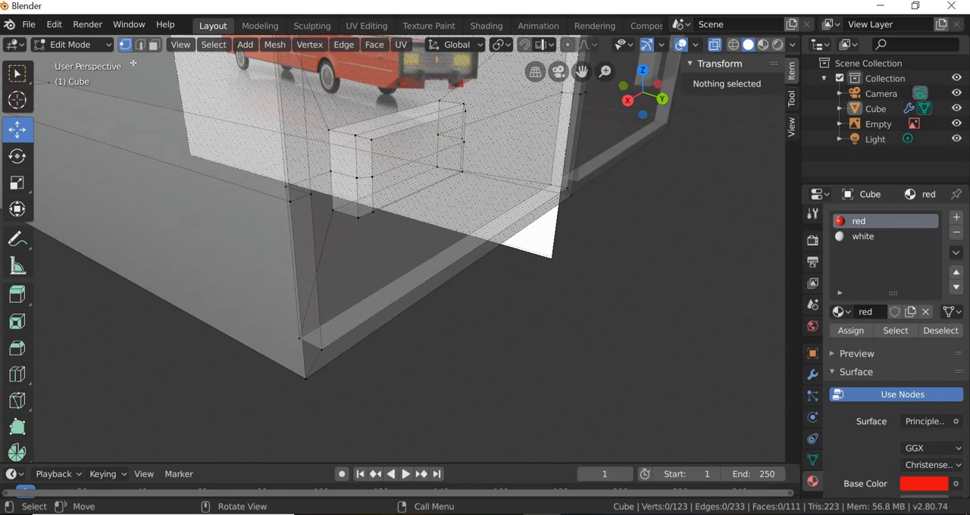
pyautogui.click(154, 45)
pyautogui.click(469, 245)
pyautogui.scroll(-5, 467, 242)
pyautogui.moveTo(424, 200); pyautogui.dragTo(424, 195)
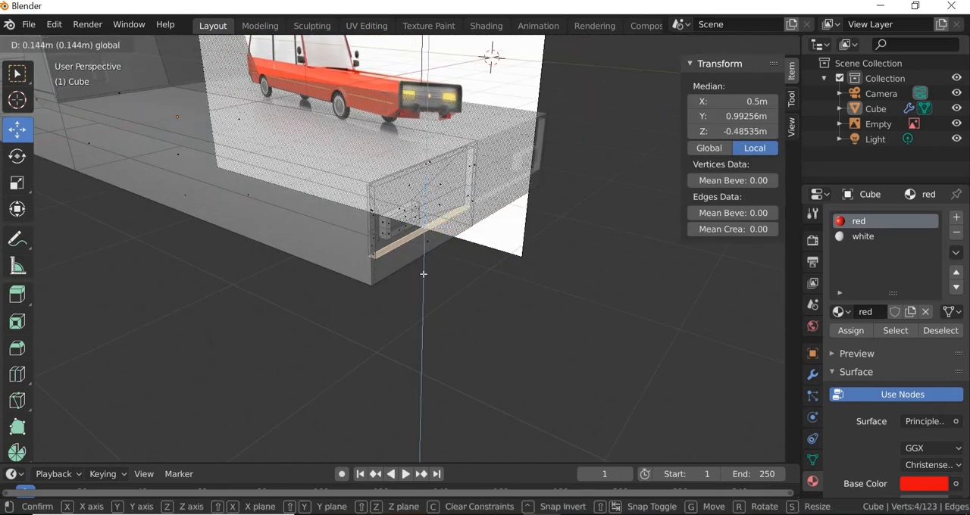
pyautogui.moveTo(424, 275); pyautogui.dragTo(424, 274)
# Step: Select the upper and lower front faces of the headlight block inside the front recess
pyautogui.moveTo(398, 281); pyautogui.dragTo(280, 179, button='middle')
pyautogui.scroll(2, 240, 208)
pyautogui.moveTo(302, 166); pyautogui.dragTo(271, 175)
pyautogui.click(250, 176)
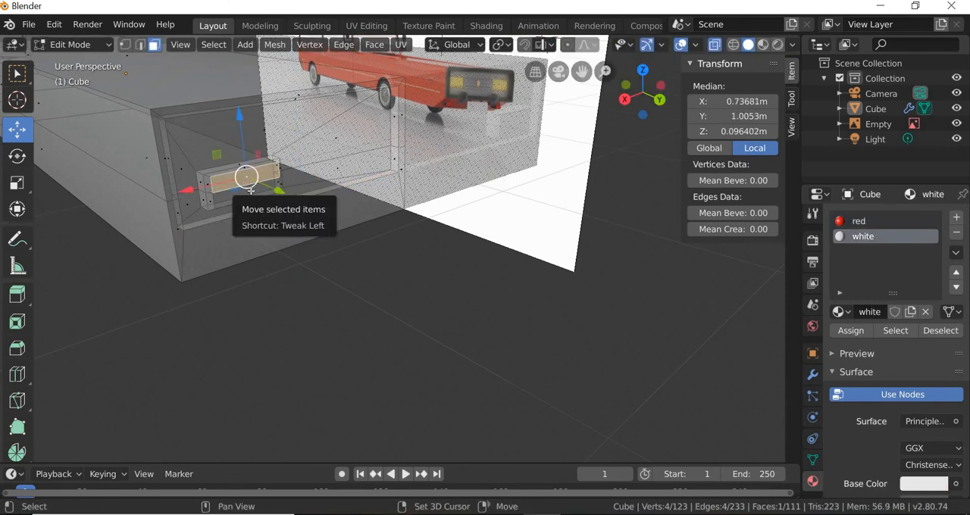
pyautogui.click(247, 175)
pyautogui.keyDown('shift'); pyautogui.moveTo(249, 197); pyautogui.dragTo(99, 133, button='middle'); pyautogui.keyUp('shift')
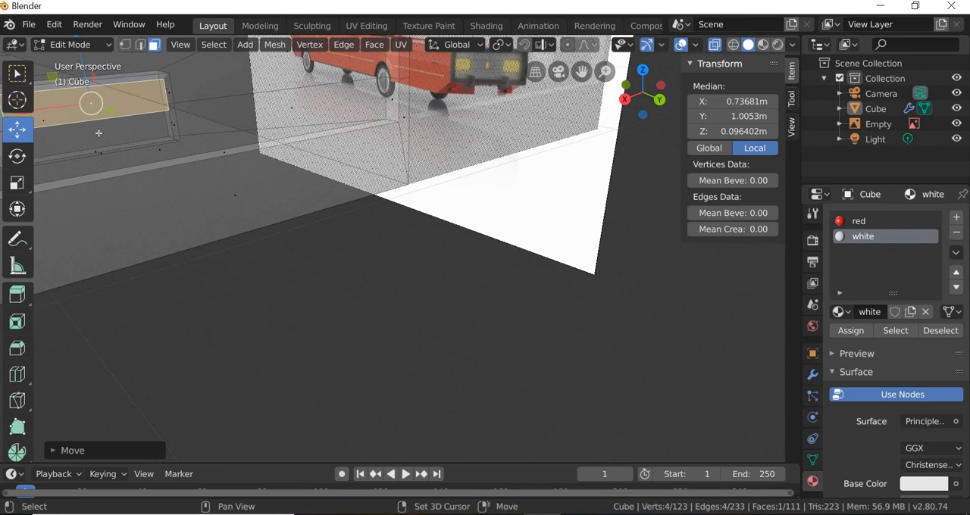
pyautogui.keyDown('shift'); pyautogui.click(98, 134); pyautogui.keyUp('shift')
pyautogui.moveTo(201, 181); pyautogui.dragTo(195, 68, button='middle')
# Step: Grow the selection twice to cover the whole headlight block and raise it along Z to a local median of about 0.269 m
pyautogui.click(214, 44)
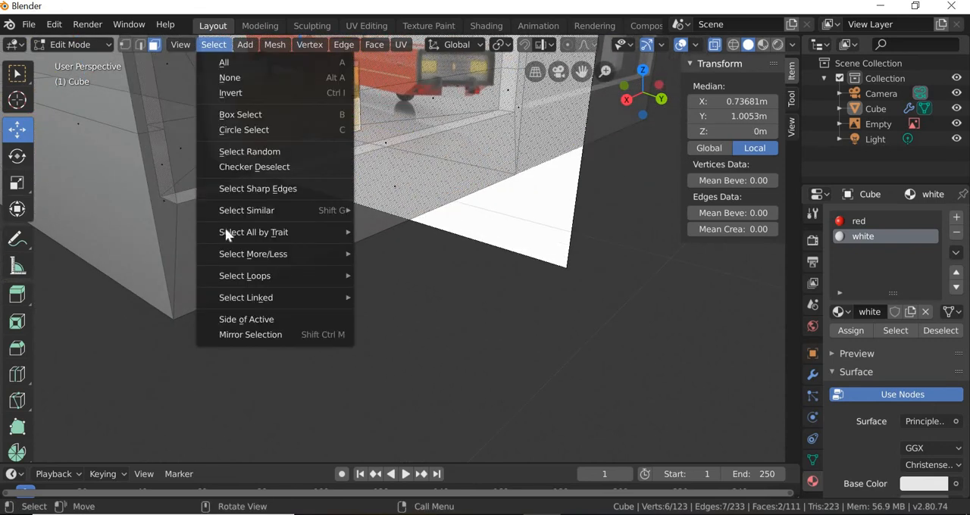
pyautogui.moveTo(257, 254)
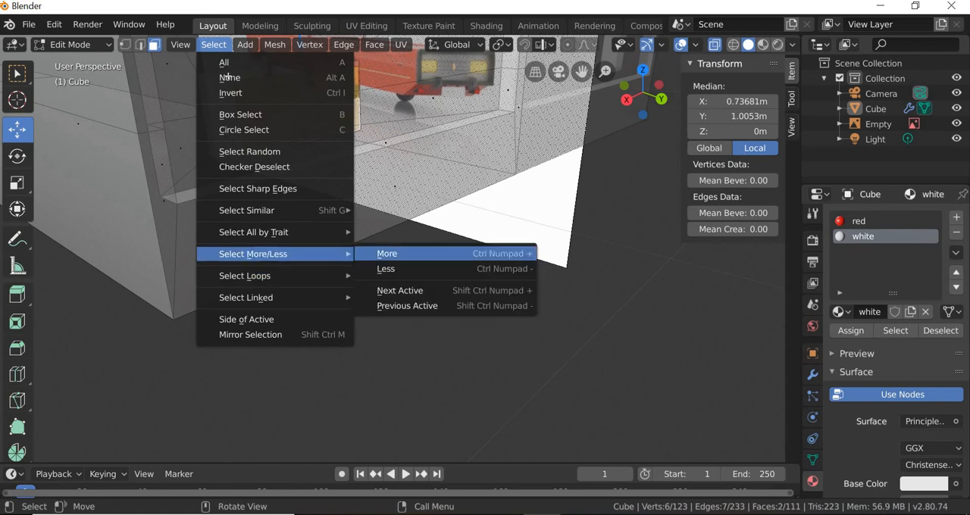
pyautogui.click(384, 250)
pyautogui.click(214, 44)
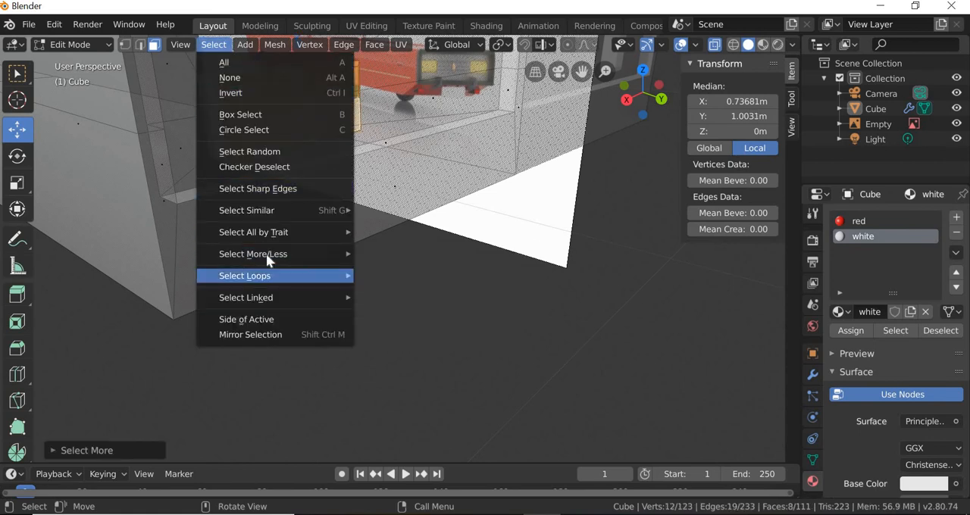
pyautogui.moveTo(333, 254)
pyautogui.click(382, 254)
pyautogui.moveTo(349, 177); pyautogui.dragTo(356, 121, button='middle')
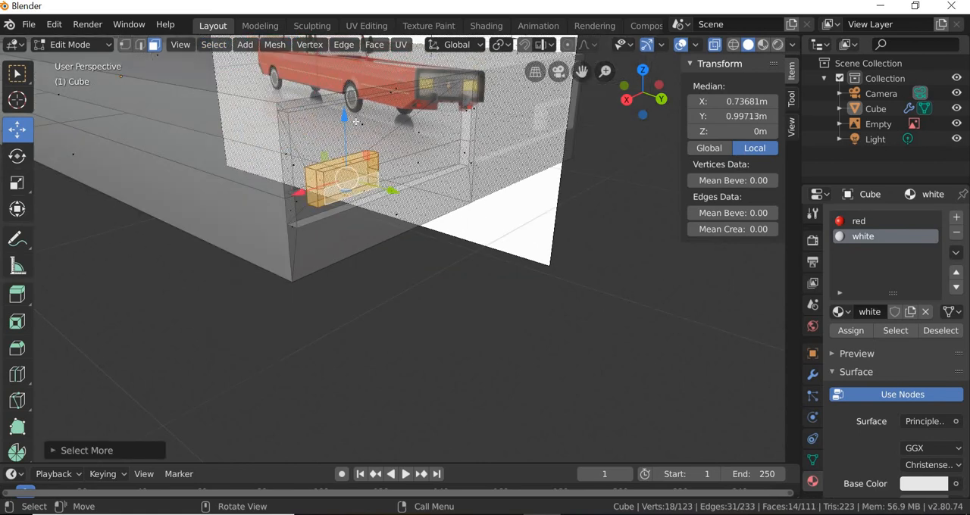
pyautogui.moveTo(343, 112); pyautogui.dragTo(321, 302)
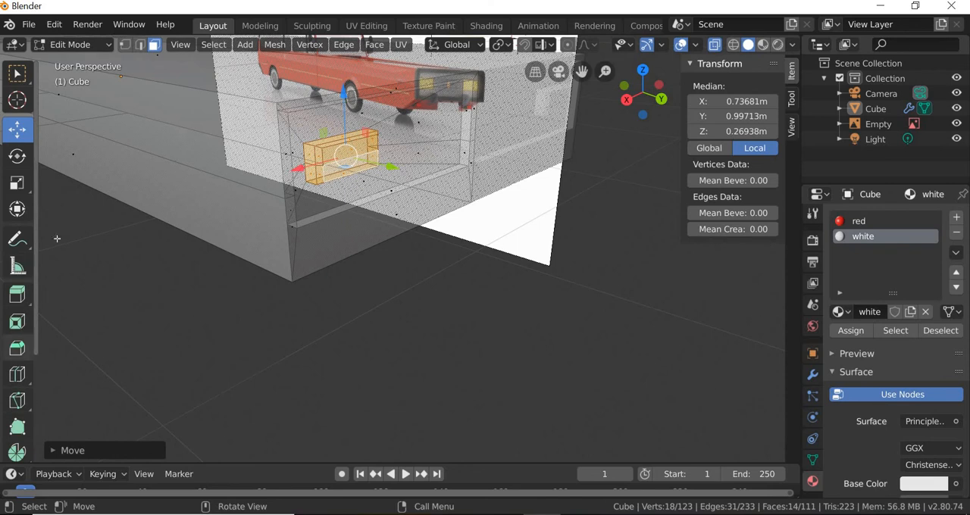
# Step: Clear the selection, switch to edge selection and bevel the car's lower front edge with one segment
pyautogui.click(142, 47)
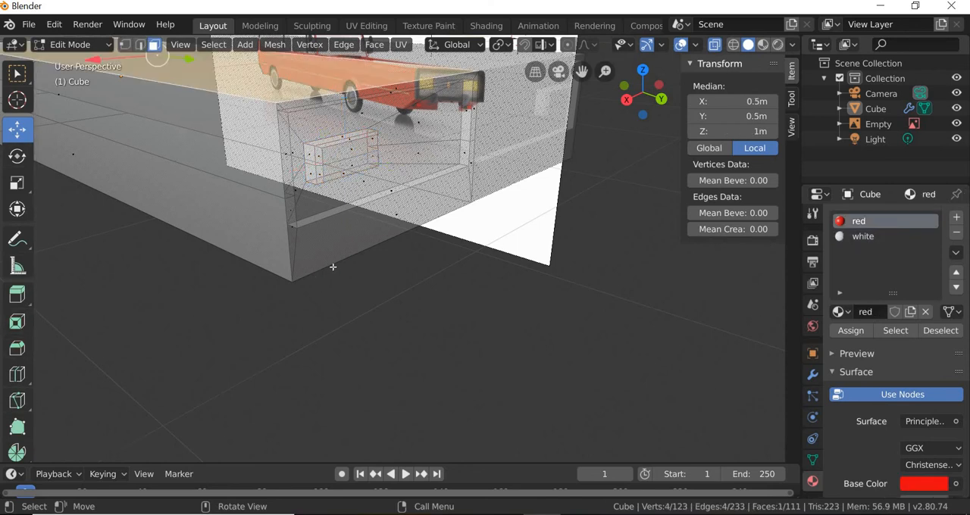
pyautogui.hotkey('alt', 'a')
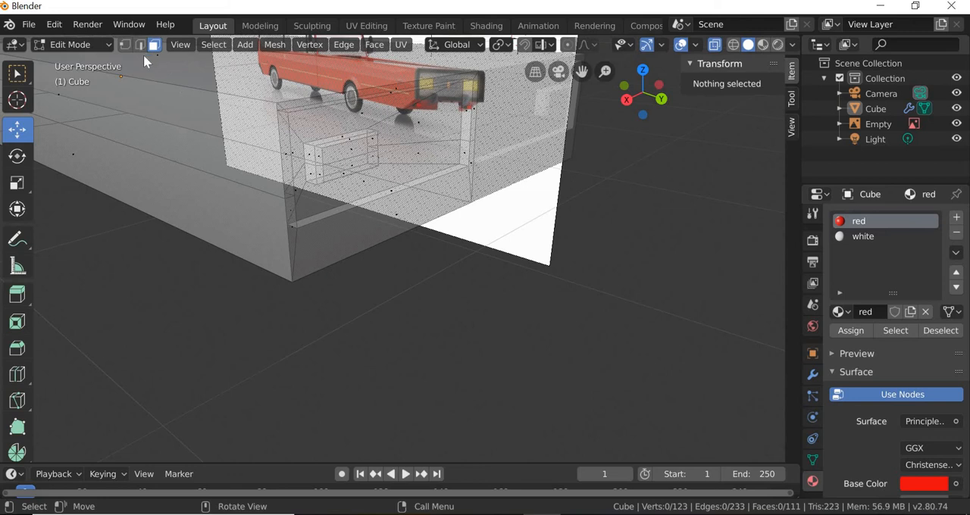
pyautogui.press('2')
pyautogui.click(370, 248)
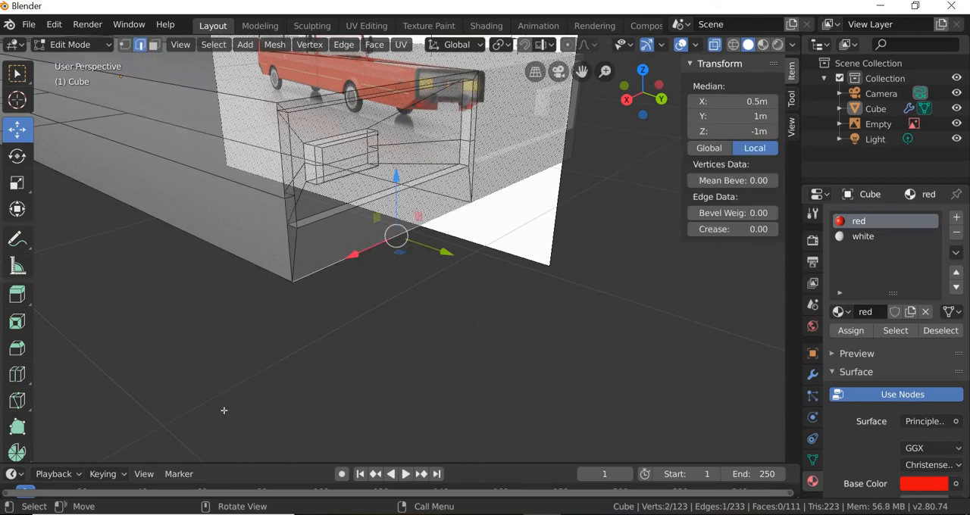
pyautogui.click(13, 348)
pyautogui.moveTo(325, 372); pyautogui.dragTo(395, 326)
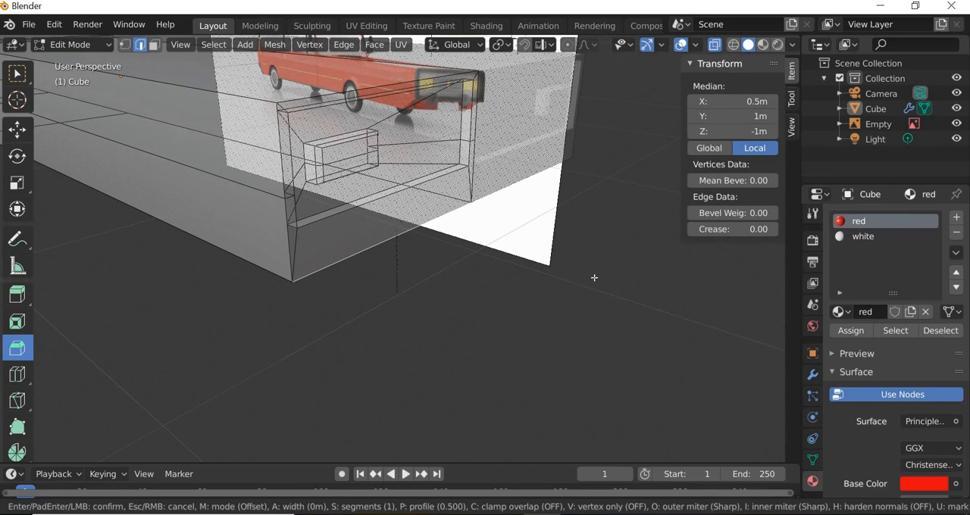
pyautogui.moveTo(594, 278); pyautogui.dragTo(475, 371)
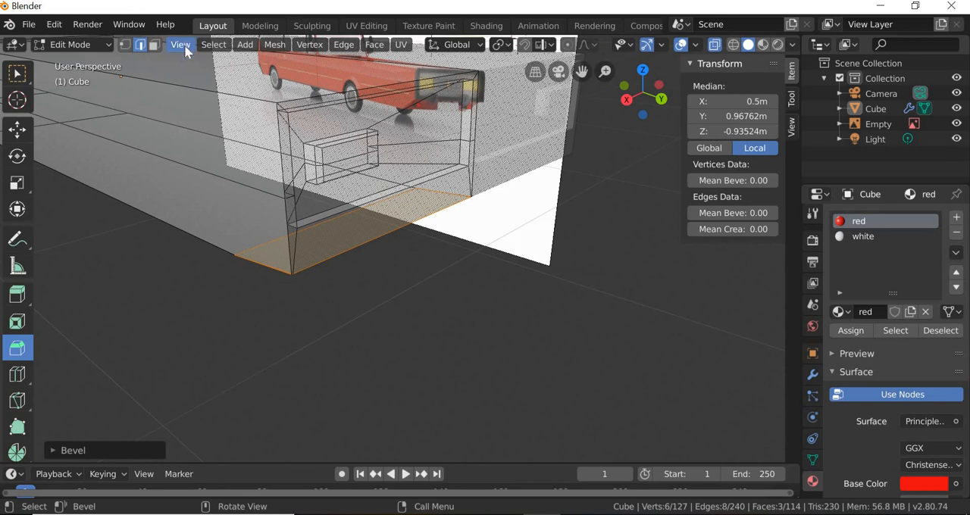
# Step: Show the car's front end in the right orthographic view, switch to vertex selection and clear the selection
pyautogui.click(184, 45)
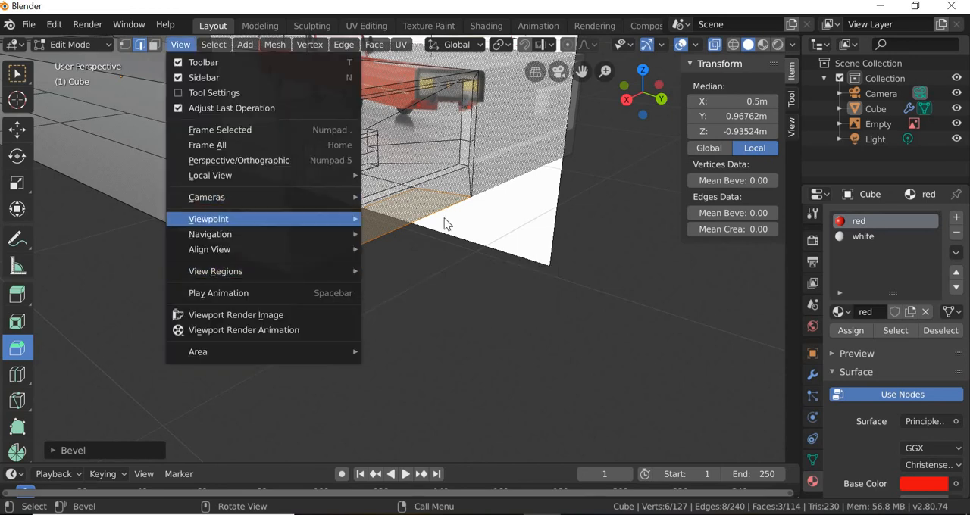
pyautogui.moveTo(216, 219)
pyautogui.click(404, 277)
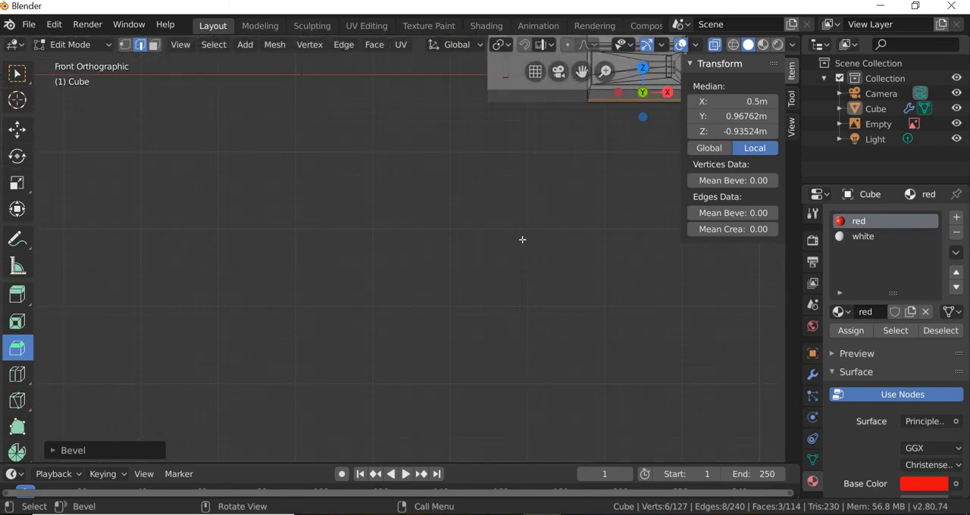
pyautogui.click(180, 45)
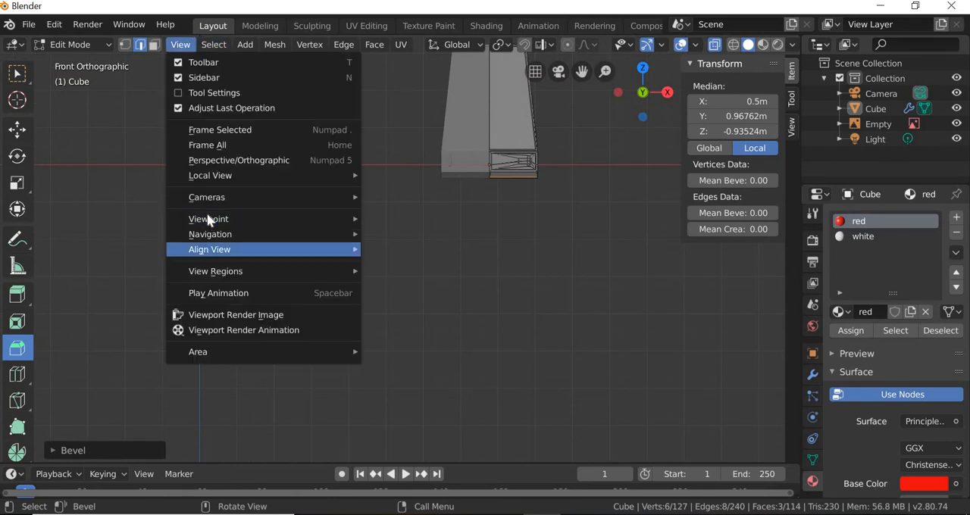
pyautogui.moveTo(216, 218)
pyautogui.click(394, 313)
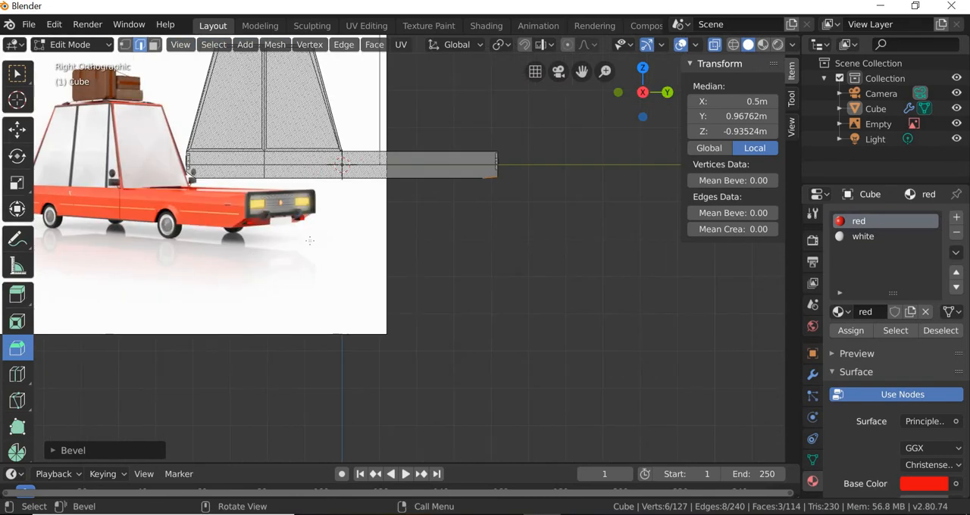
pyautogui.scroll(4, 525, 176)
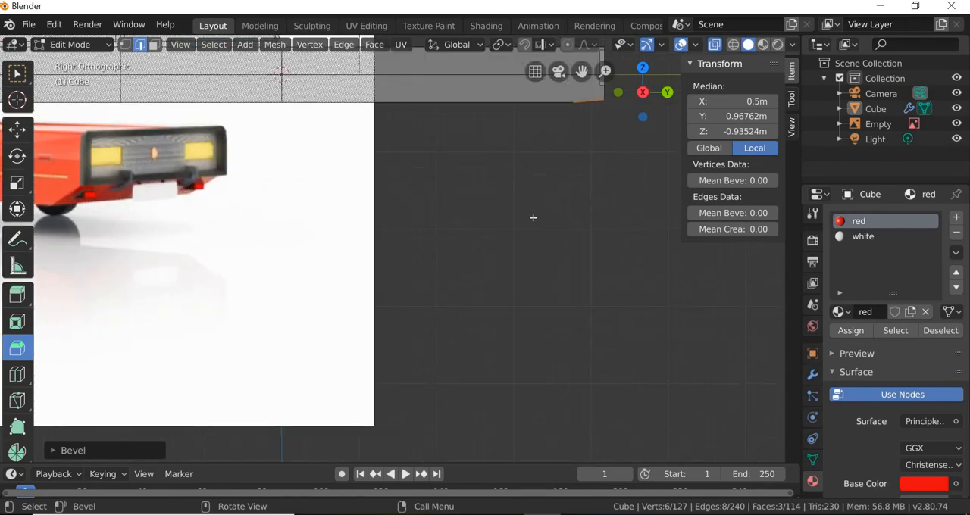
pyautogui.keyDown('shift'); pyautogui.moveTo(533, 218); pyautogui.dragTo(336, 399, button='middle'); pyautogui.keyUp('shift')
pyautogui.scroll(3, 429, 305)
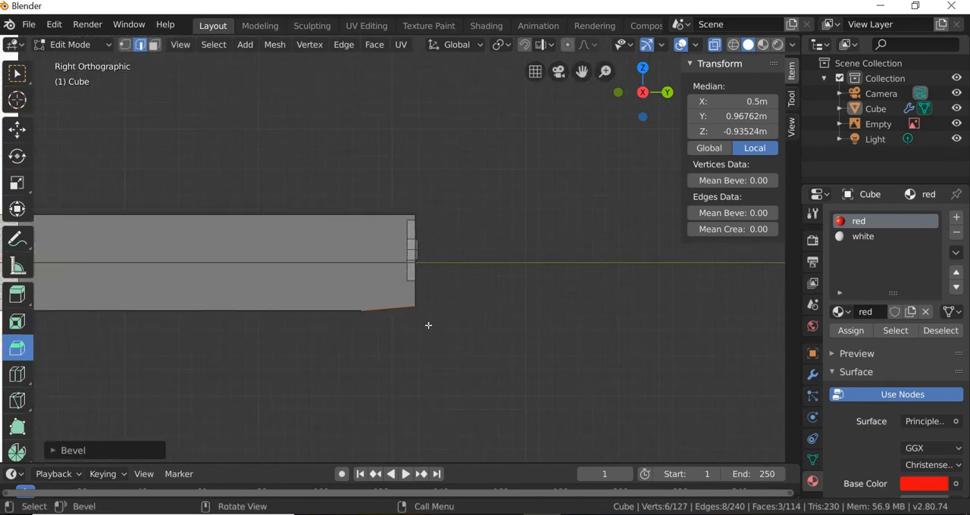
pyautogui.scroll(1, 428, 325)
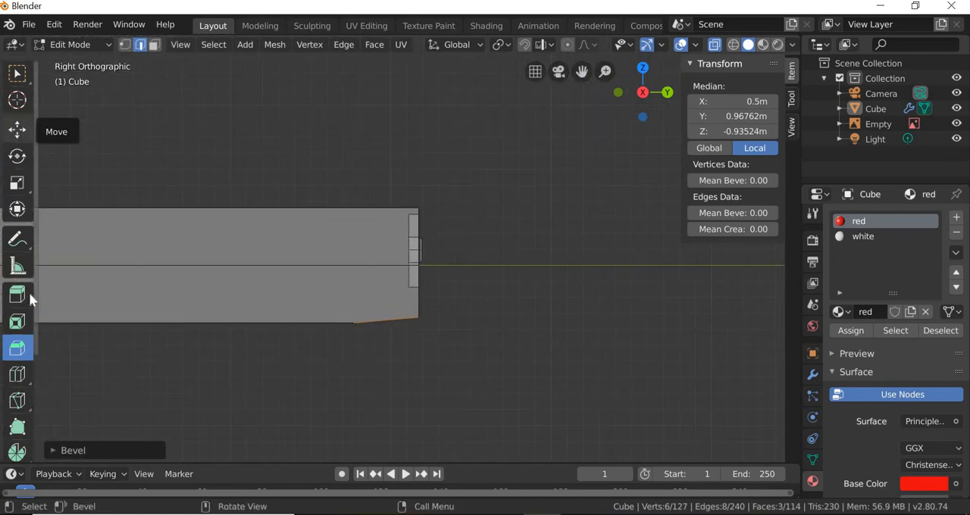
pyautogui.click(125, 46)
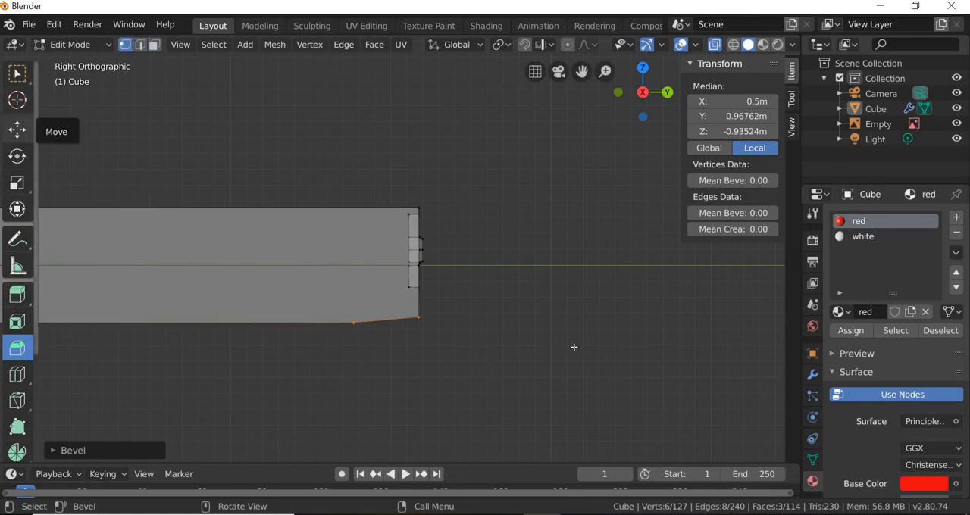
pyautogui.click(23, 133)
pyautogui.scroll(2, 453, 357)
pyautogui.hotkey('alt', 'a')
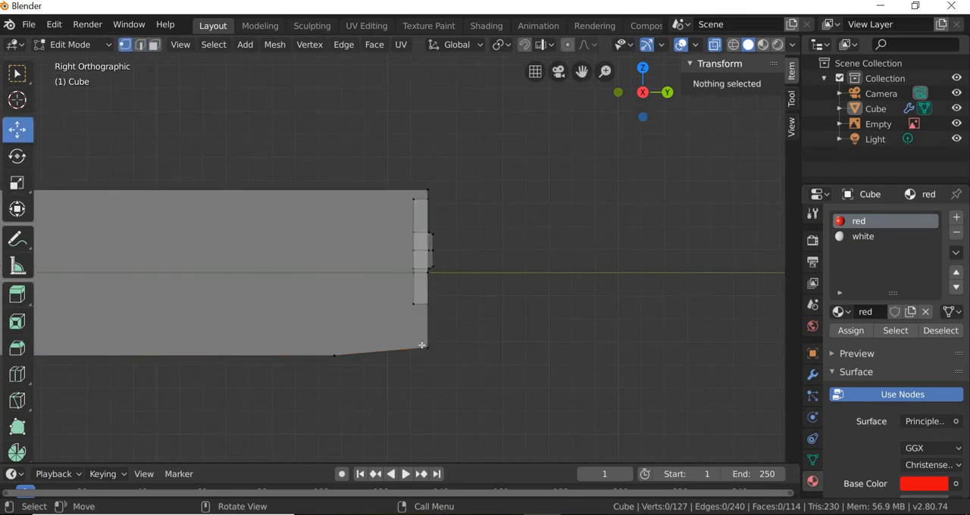
# Step: Switch the viewport from solid to wireframe shading with X-ray turned off
pyautogui.click(715, 44)
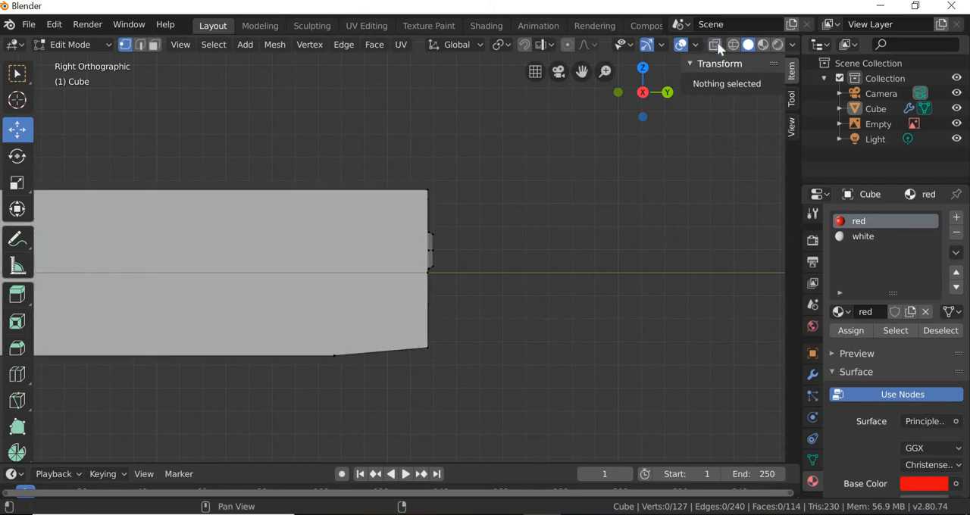
pyautogui.click(715, 44)
pyautogui.click(733, 46)
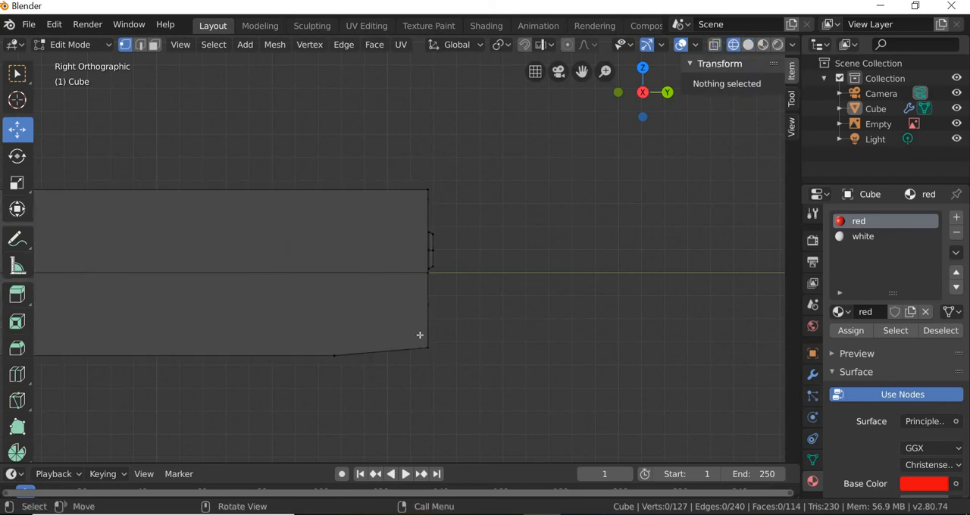
pyautogui.click(24, 74)
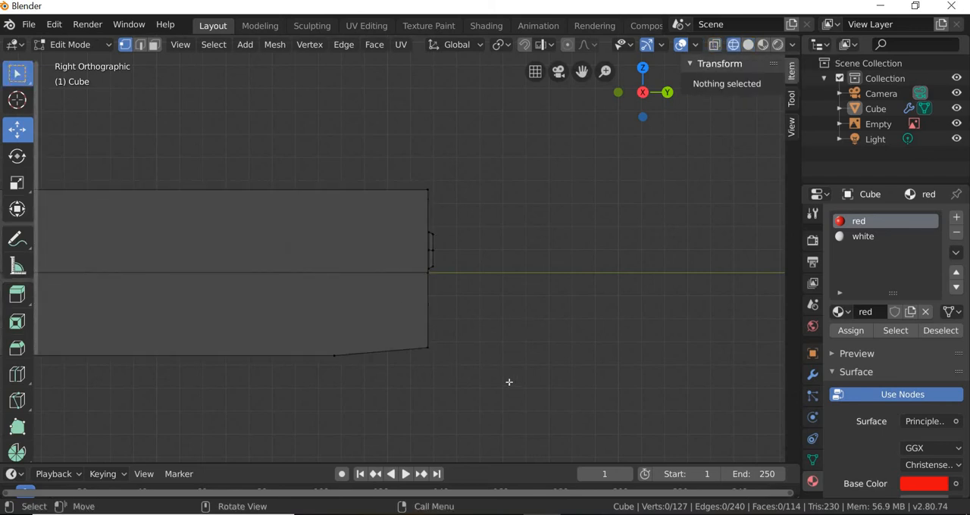
pyautogui.moveTo(458, 373); pyautogui.dragTo(457, 325)
pyautogui.click(17, 129)
pyautogui.press('Escape')
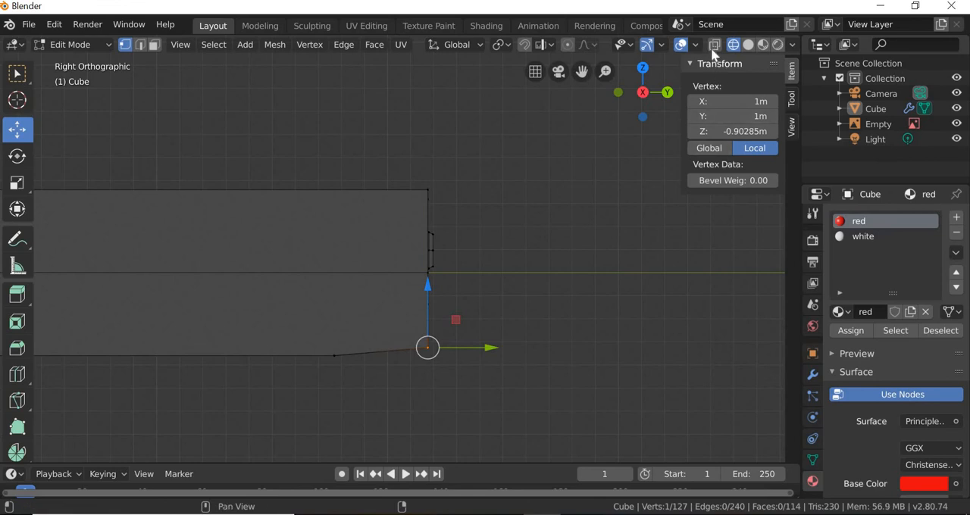
# Step: Turn on X-ray, box-select all vertices at the car's lower front corner and raise them along Z to a local median of about -0.591 m
pyautogui.click(714, 45)
pyautogui.click(464, 397)
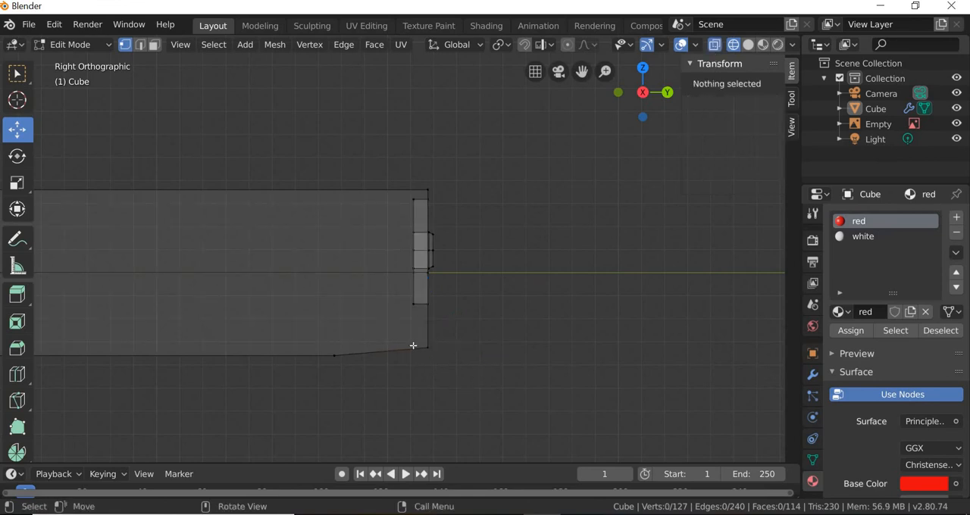
pyautogui.click(18, 73)
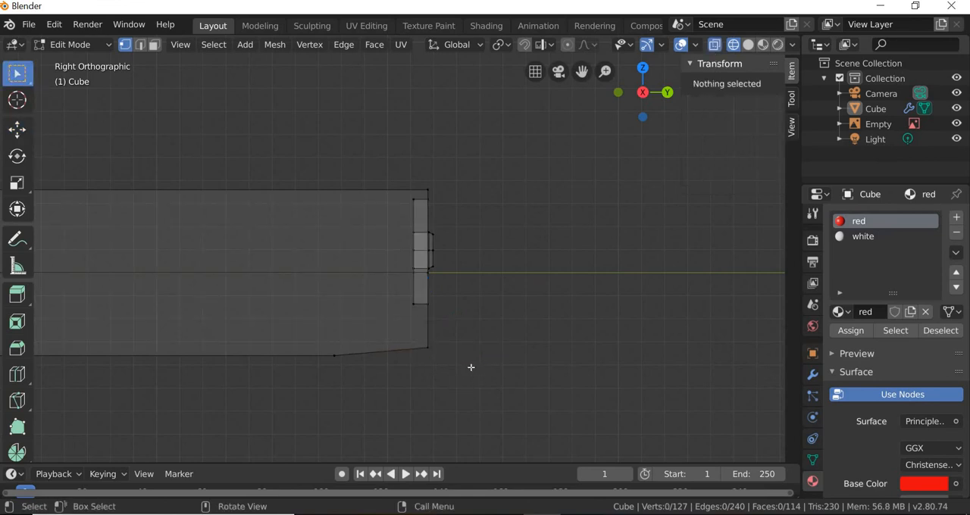
pyautogui.moveTo(393, 320); pyautogui.dragTo(452, 370)
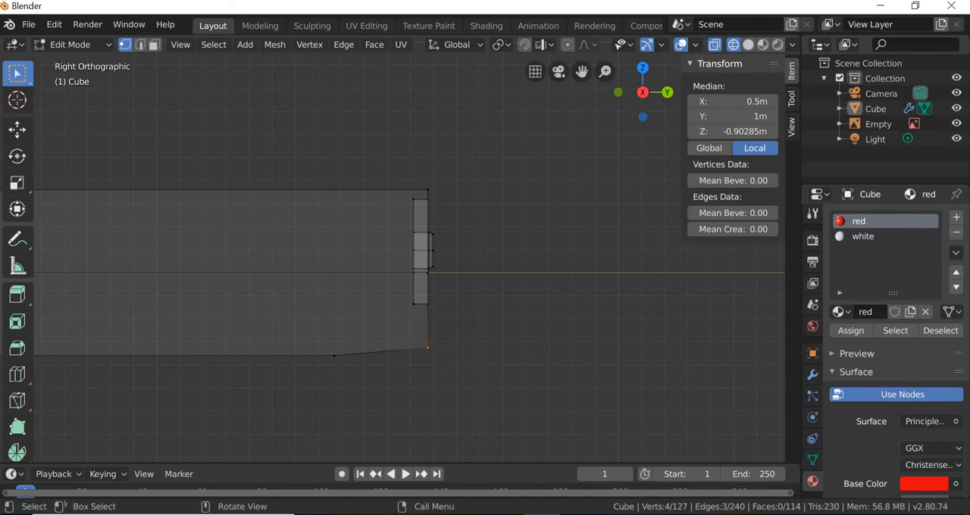
pyautogui.click(16, 129)
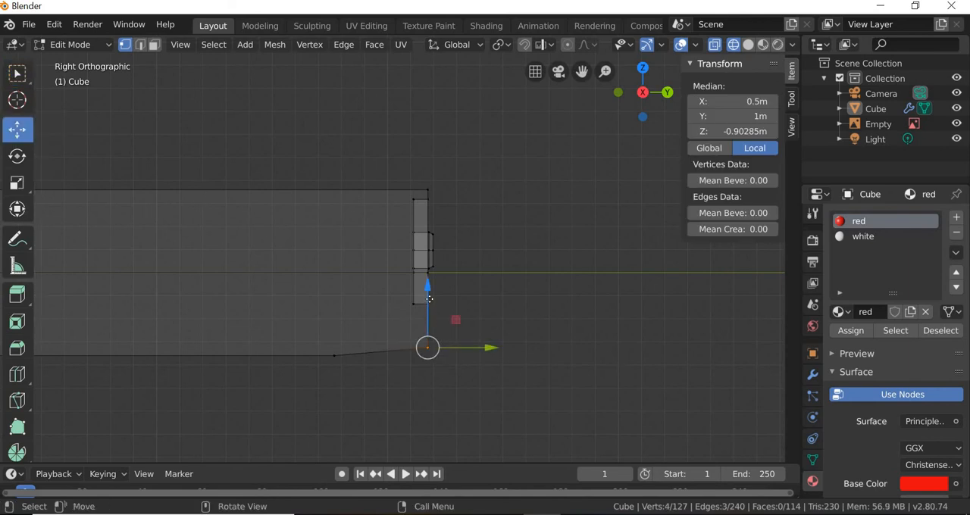
pyautogui.moveTo(429, 314); pyautogui.dragTo(305, 340)
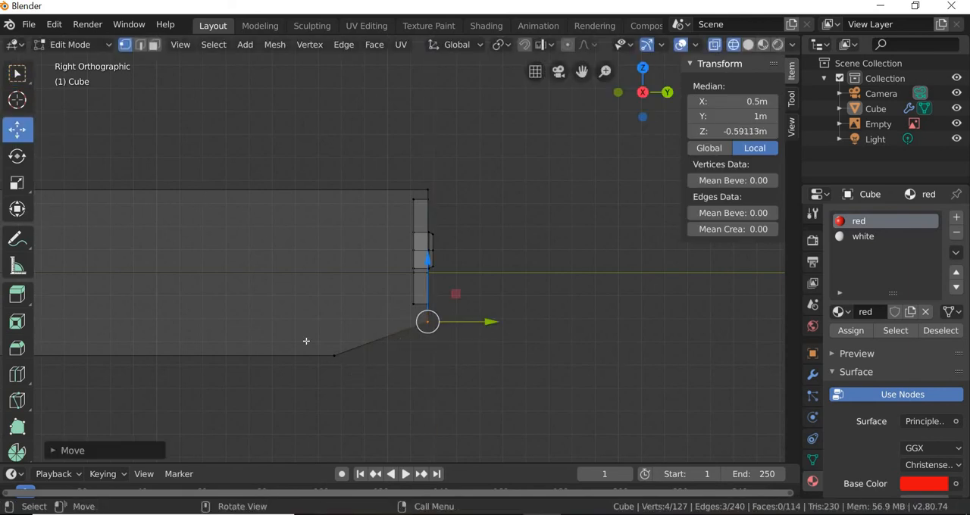
pyautogui.click(346, 383)
pyautogui.hotkey('ctrl', 'z')
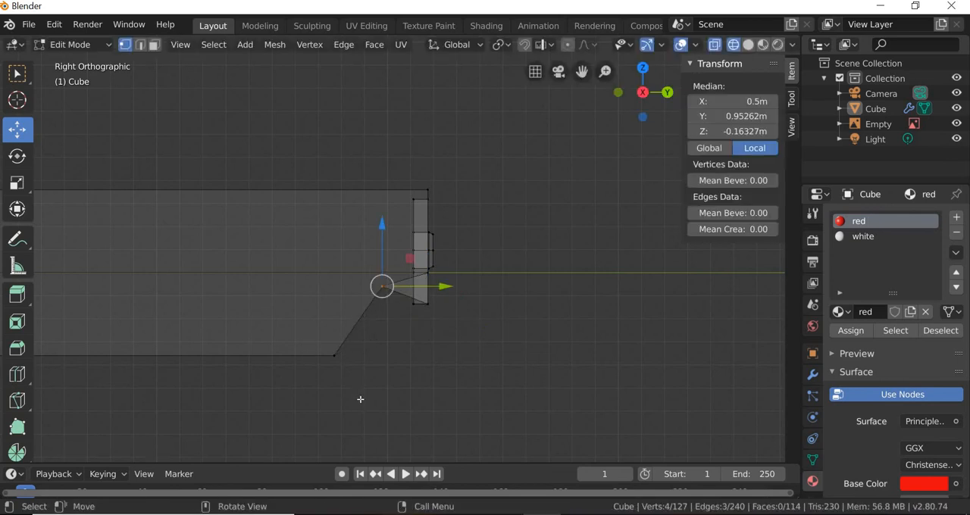
pyautogui.hotkey('ctrl', 'z')
# Step: Box-select the vertices at the rear end of the front underside slope and move them forward along Y to a local median of about 0.945 m
pyautogui.click(16, 74)
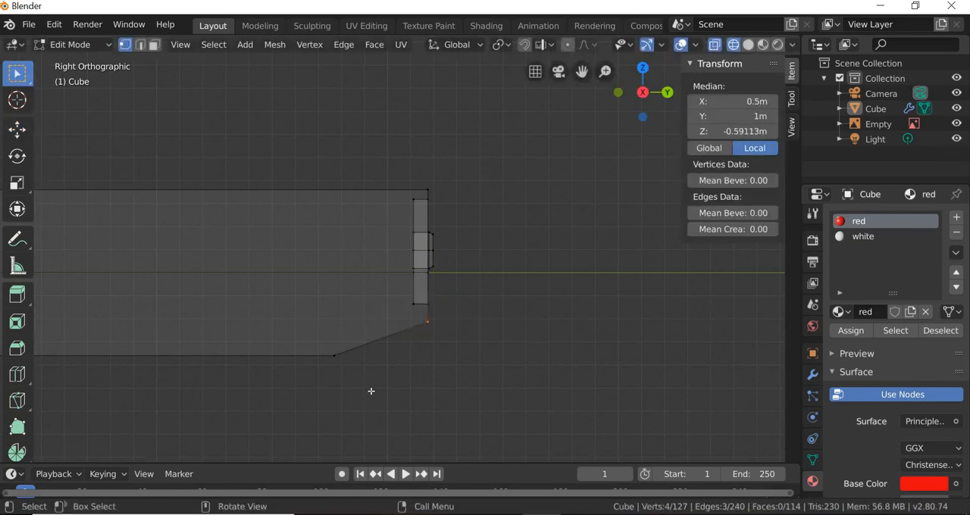
pyautogui.moveTo(371, 392); pyautogui.dragTo(229, 330)
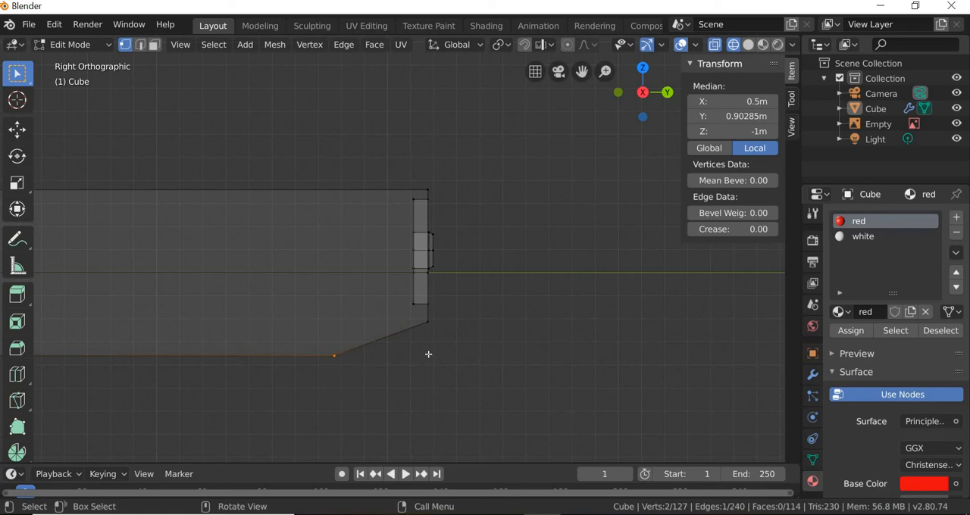
pyautogui.click(17, 132)
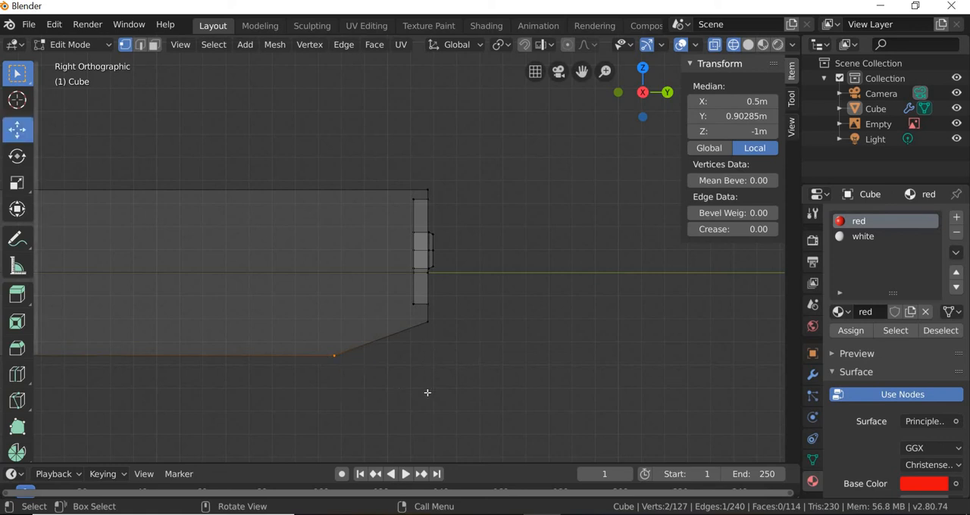
pyautogui.moveTo(386, 358); pyautogui.dragTo(427, 369)
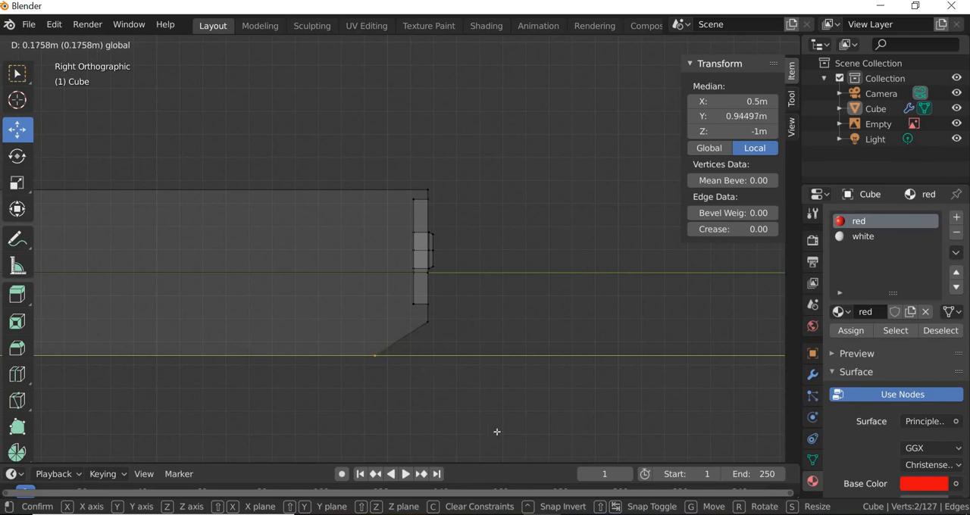
pyautogui.moveTo(497, 432); pyautogui.dragTo(502, 401)
pyautogui.click(503, 401)
# Step: Clear the selection and show the car in a perspective view with material preview shading
pyautogui.moveTo(502, 401); pyautogui.dragTo(425, 421, button='middle')
pyautogui.click(714, 44)
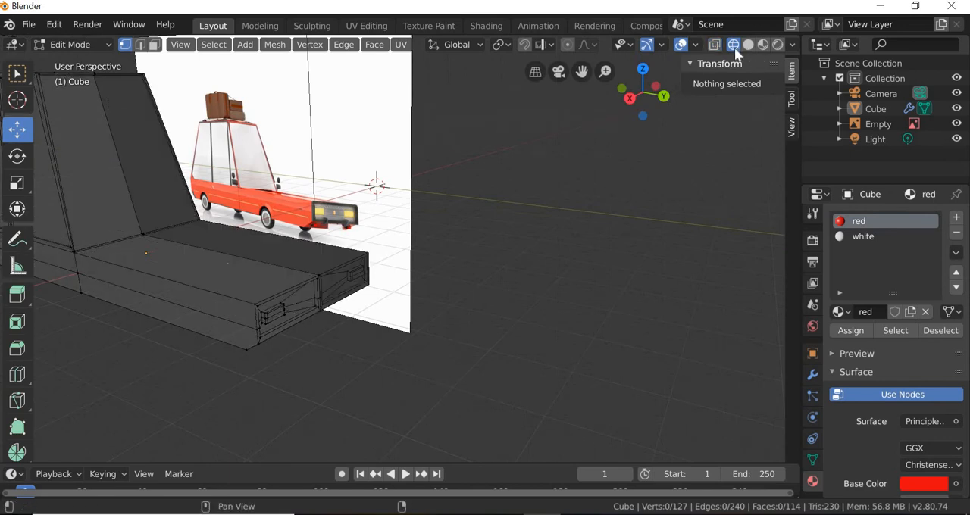
pyautogui.click(747, 45)
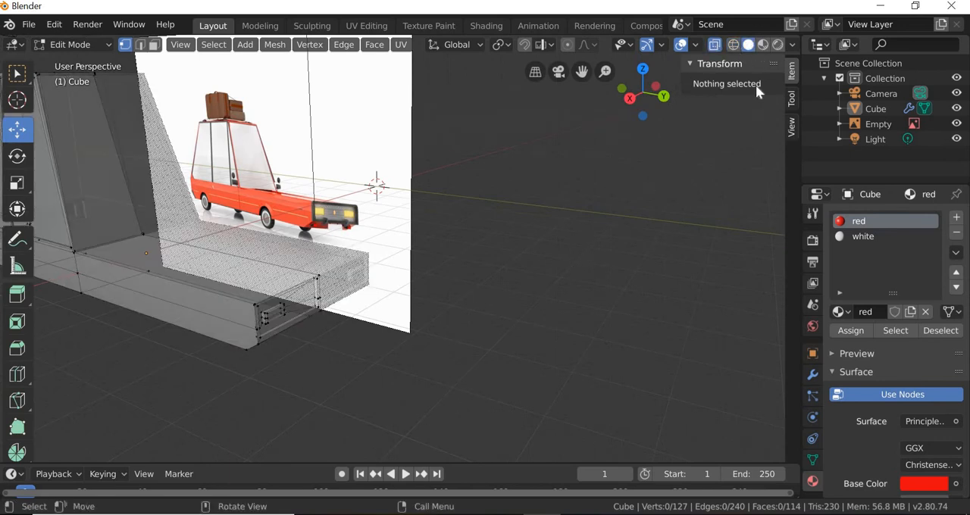
pyautogui.click(763, 45)
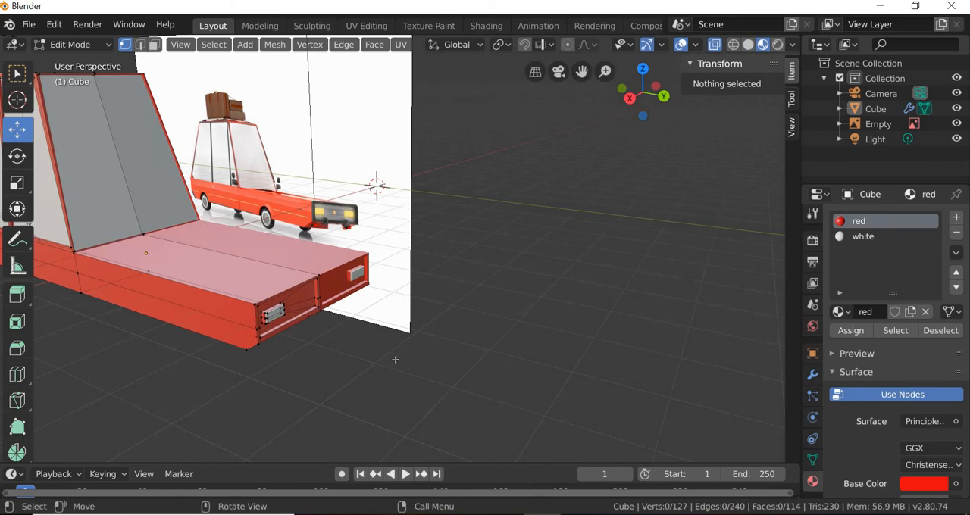
# Step: Try moving the car's lower front edge in edge selection, up to a local Z of about -0.531 m and down to about -0.900 m
pyautogui.moveTo(371, 344); pyautogui.dragTo(321, 316, button='middle')
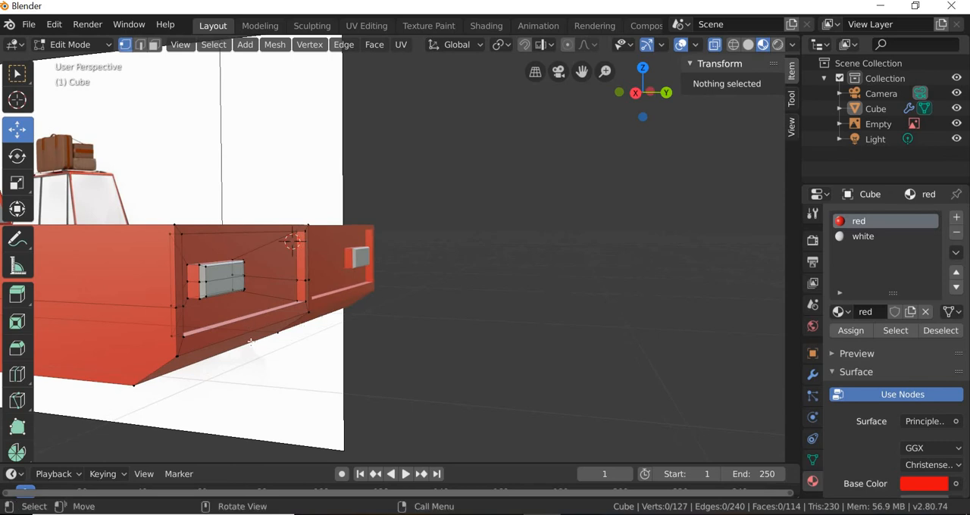
pyautogui.moveTo(263, 346); pyautogui.dragTo(264, 346, button='middle')
pyautogui.moveTo(97, 237); pyautogui.dragTo(98, 237, button='middle')
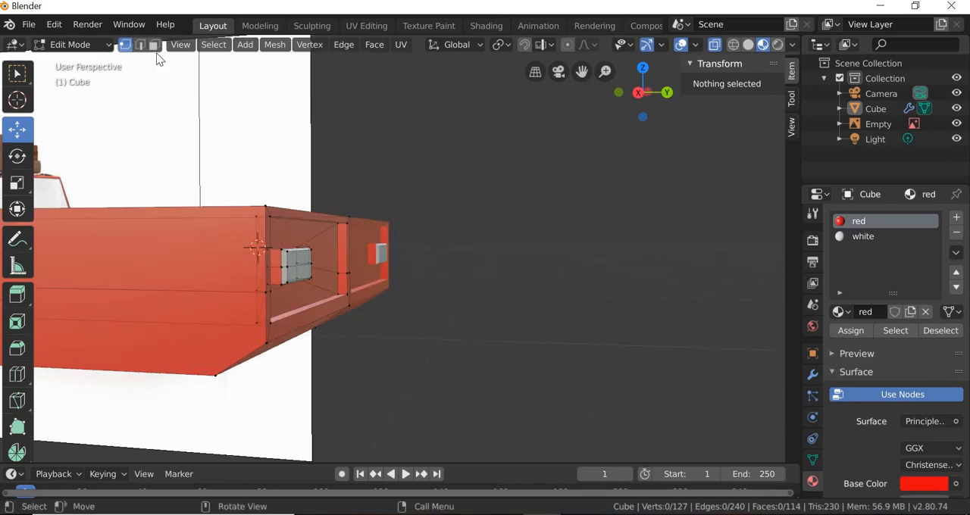
pyautogui.click(141, 44)
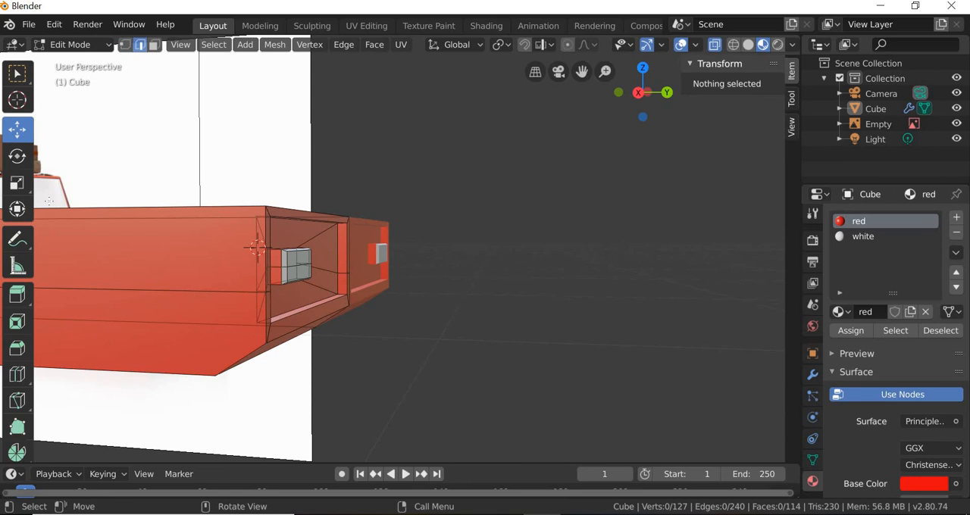
pyautogui.click(303, 324)
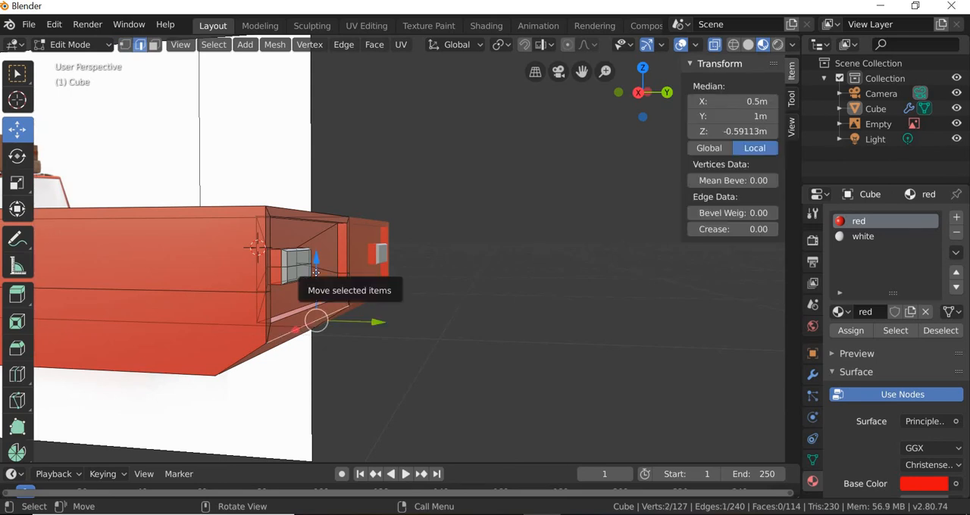
pyautogui.moveTo(316, 273); pyautogui.dragTo(315, 270)
pyautogui.moveTo(356, 320)
pyautogui.mouseDown(button='middle')
pyautogui.moveTo(326, 320)
pyautogui.moveTo(348, 316)
pyautogui.mouseUp(button='middle')
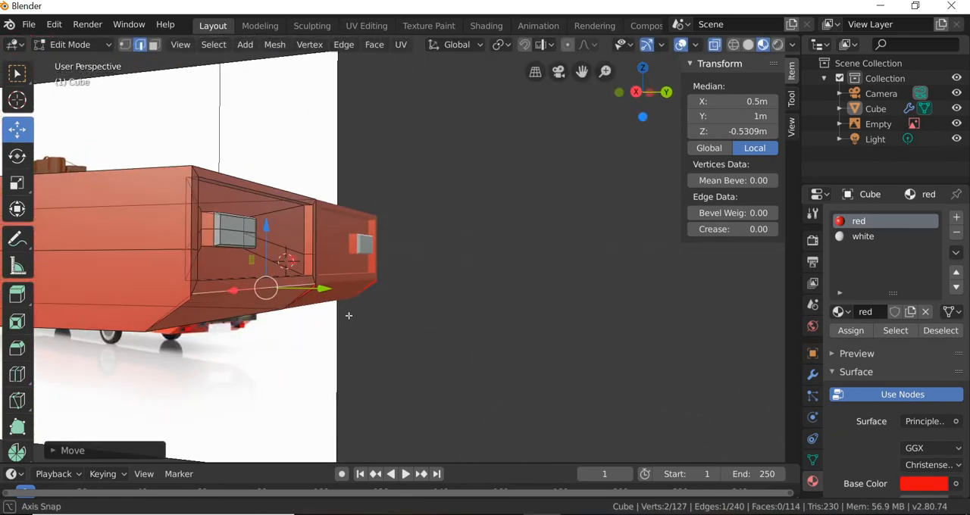
pyautogui.moveTo(318, 351); pyautogui.dragTo(314, 353, button='middle')
pyautogui.scroll(2, 305, 355)
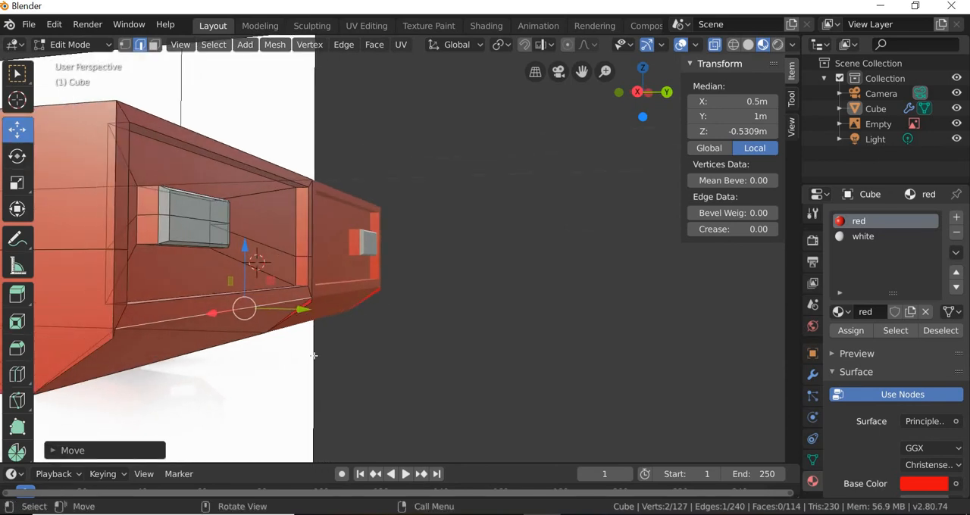
pyautogui.hotkey('ctrl', 'z')
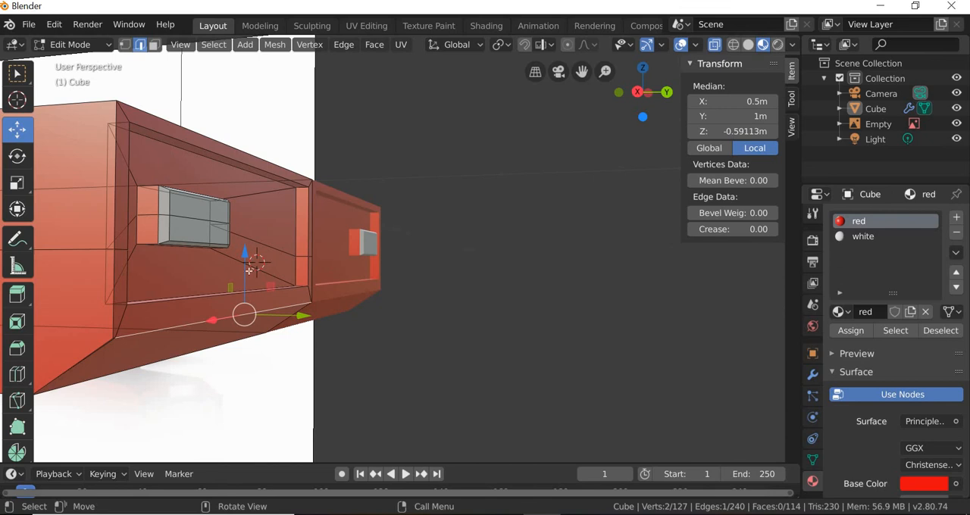
pyautogui.moveTo(246, 272); pyautogui.dragTo(252, 305)
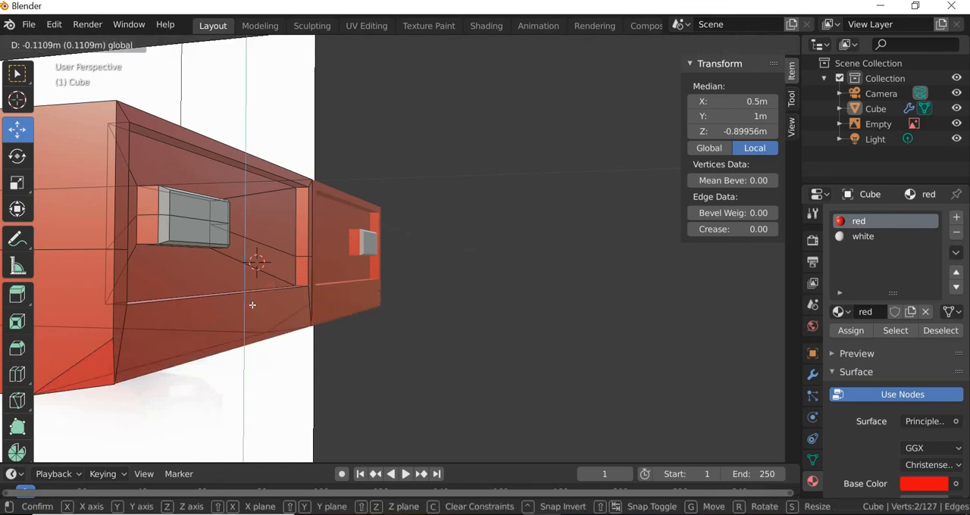
pyautogui.rightClick(252, 305)
# Step: Switch to vertex selection, clear the selection and show the front end in wireframe with X-ray on
pyautogui.moveTo(140, 367); pyautogui.dragTo(159, 367, button='middle')
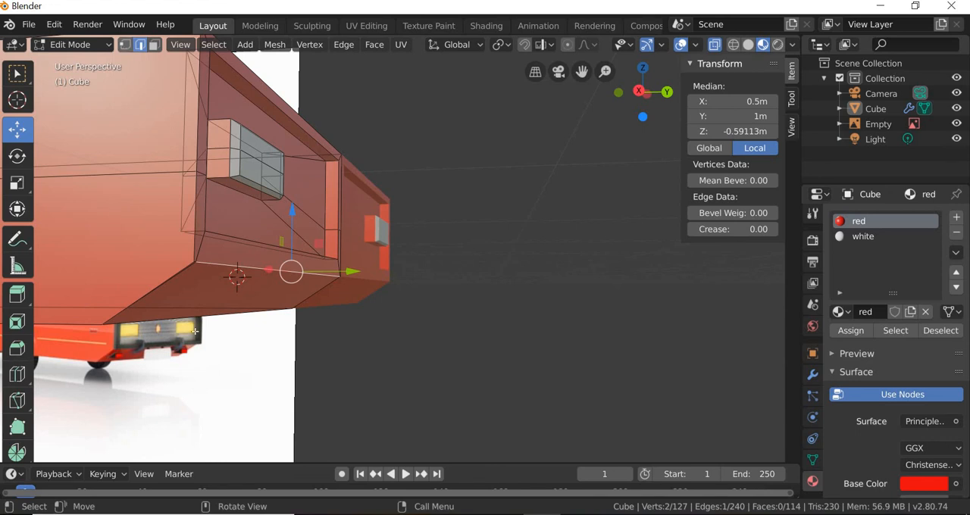
pyautogui.click(125, 44)
pyautogui.click(364, 388)
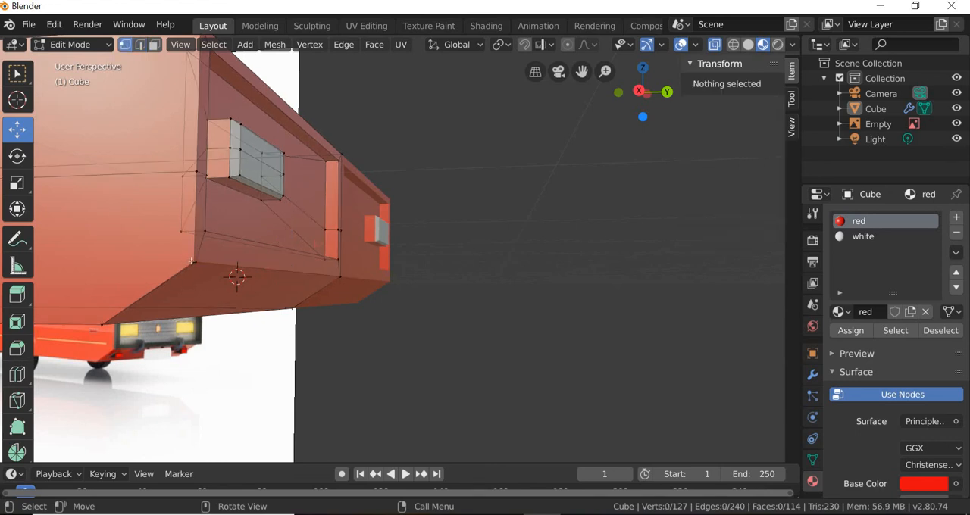
pyautogui.click(733, 45)
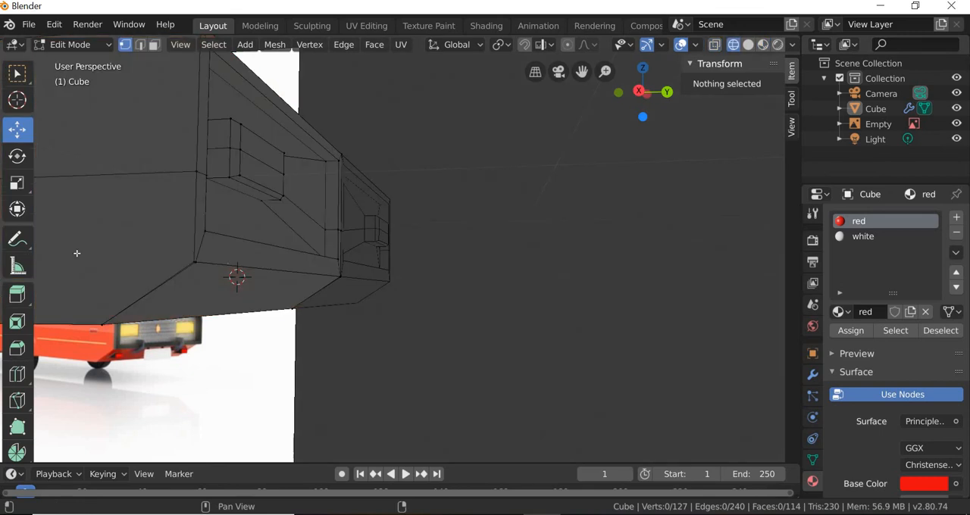
pyautogui.click(714, 45)
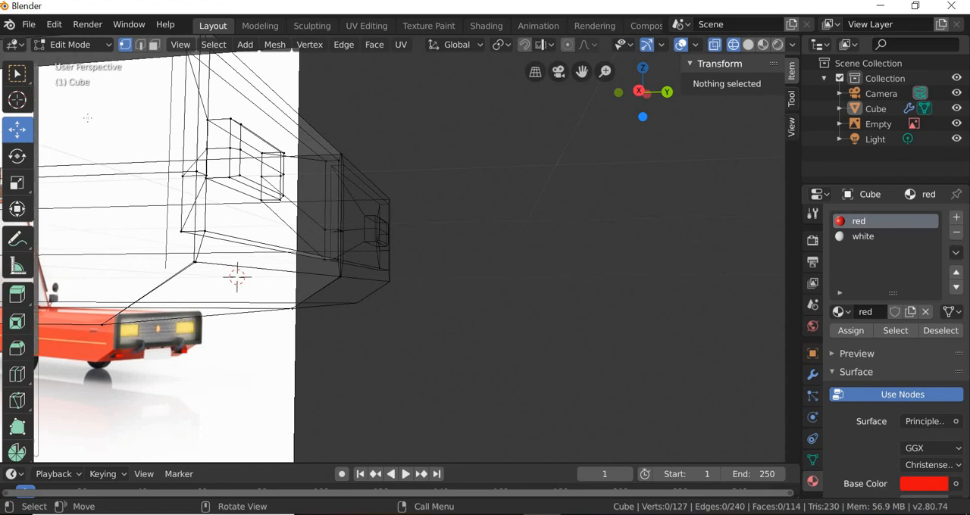
# Step: Box-select the two nearly coincident vertices at the outer end of the lower front edge and merge them at their center
pyautogui.press('w')
pyautogui.moveTo(191, 258); pyautogui.dragTo(198, 265)
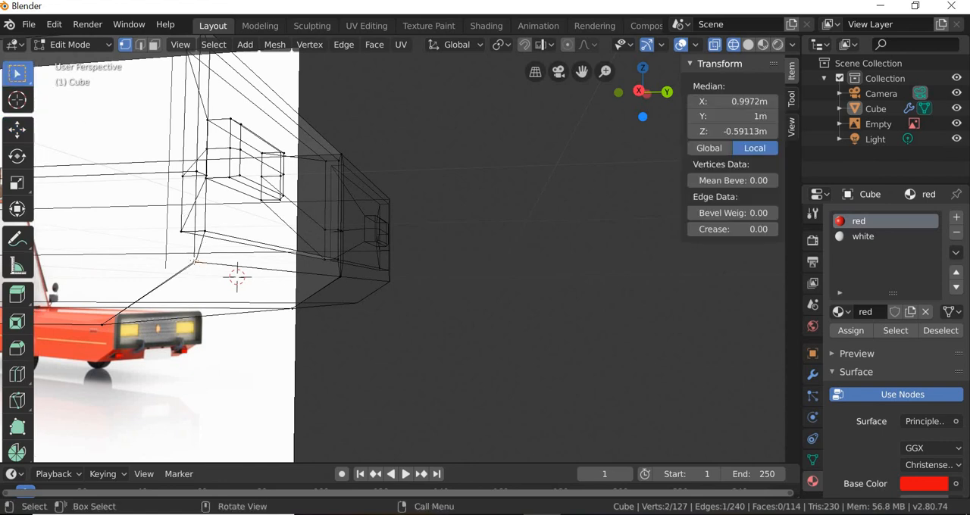
pyautogui.rightClick(194, 264)
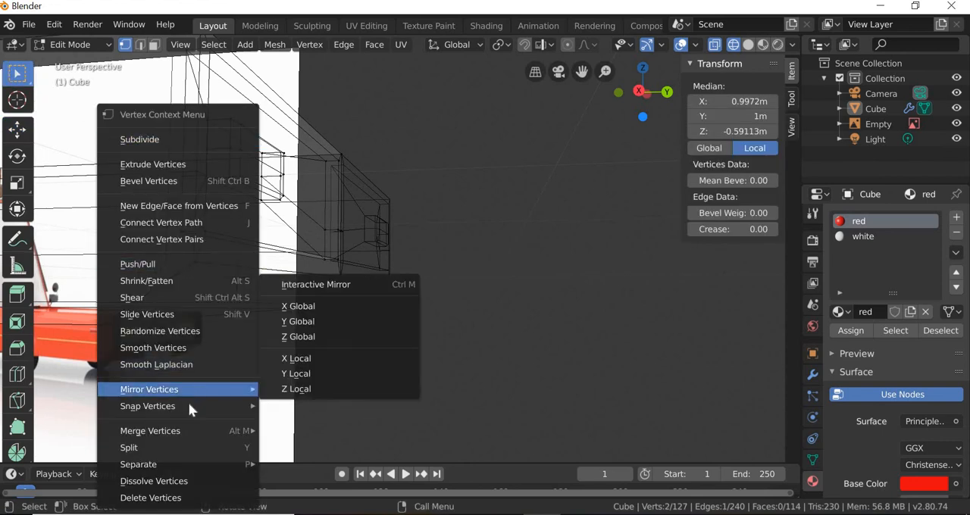
pyautogui.moveTo(177, 431)
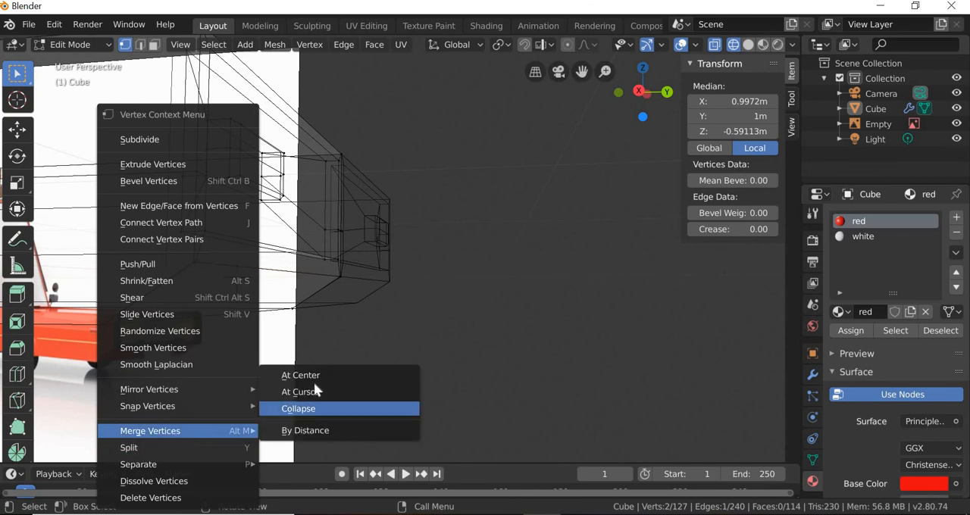
pyautogui.click(398, 374)
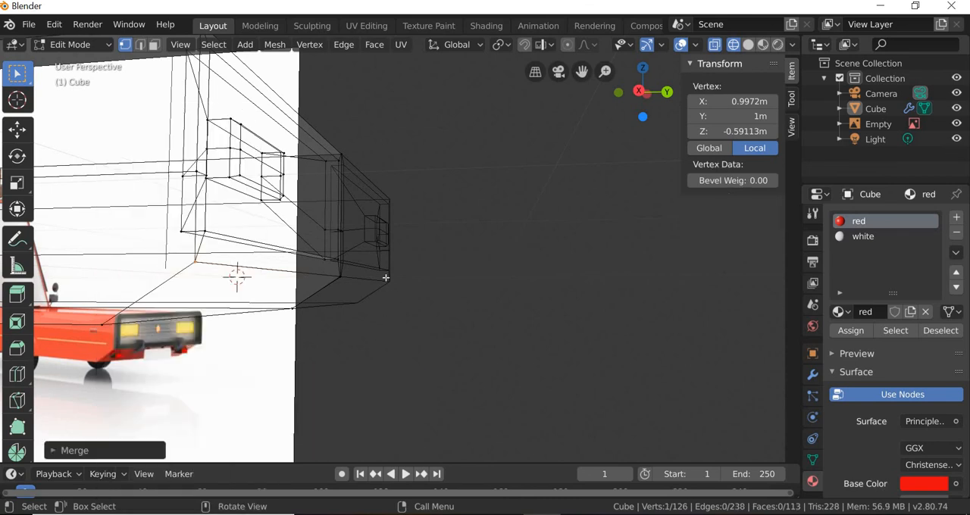
# Step: Merge the two nearly coincident vertices where the lower front edge meets the car's centre line
pyautogui.keyDown('shift'); pyautogui.click(341, 276); pyautogui.keyUp('shift')
pyautogui.rightClick(341, 274)
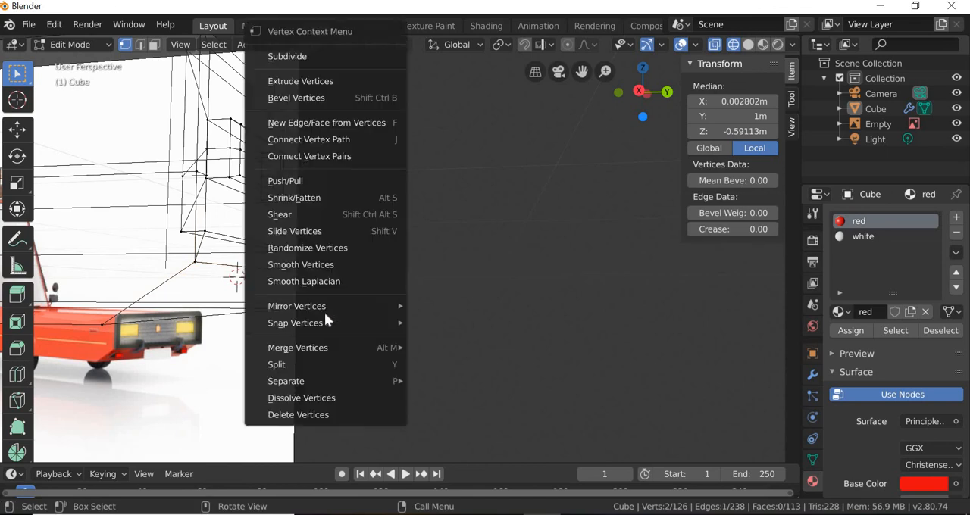
pyautogui.click(442, 345)
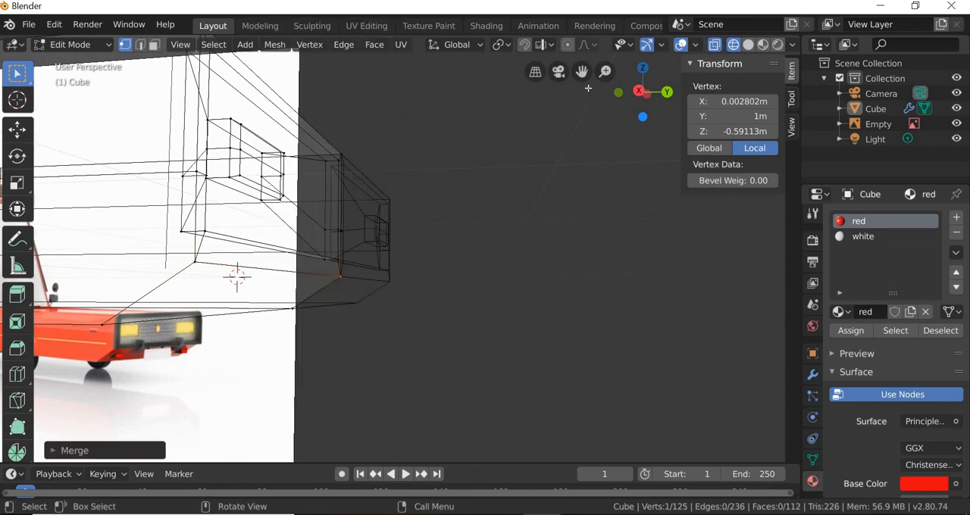
# Step: Return to material preview, select the lower front edge in edge selection and raise it along Z to a local median of about -0.498 m
pyautogui.click(762, 44)
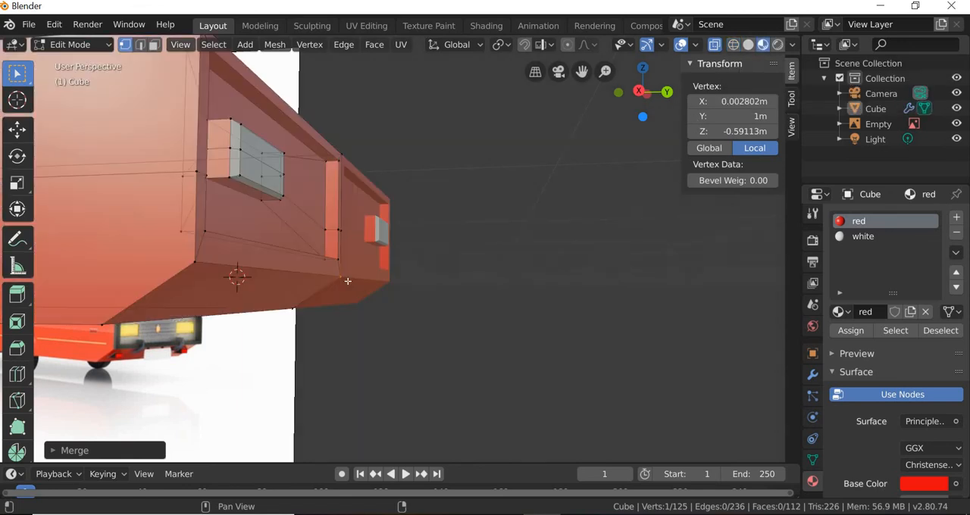
pyautogui.press('2')
pyautogui.click(278, 271)
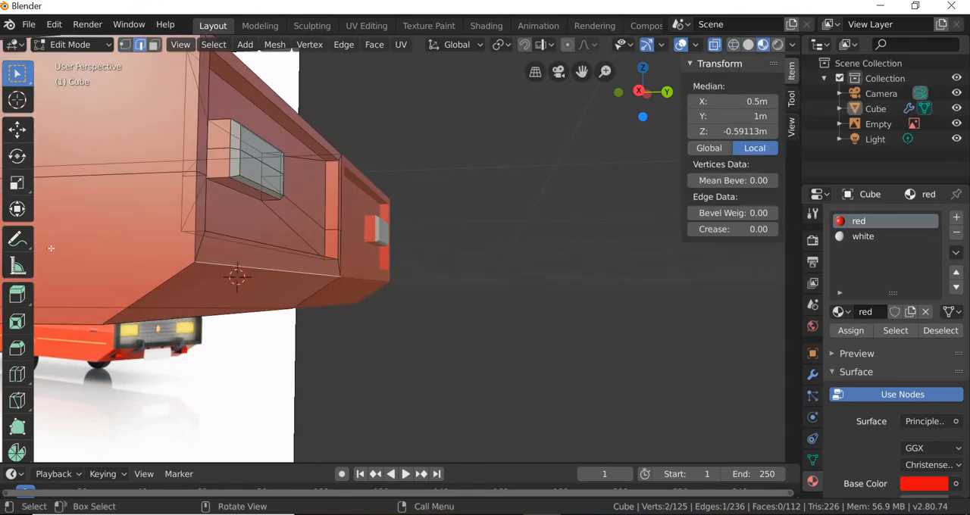
pyautogui.click(16, 129)
pyautogui.moveTo(292, 223); pyautogui.dragTo(293, 218)
pyautogui.moveTo(293, 311); pyautogui.dragTo(293, 310)
pyautogui.moveTo(292, 310); pyautogui.dragTo(289, 320, button='middle')
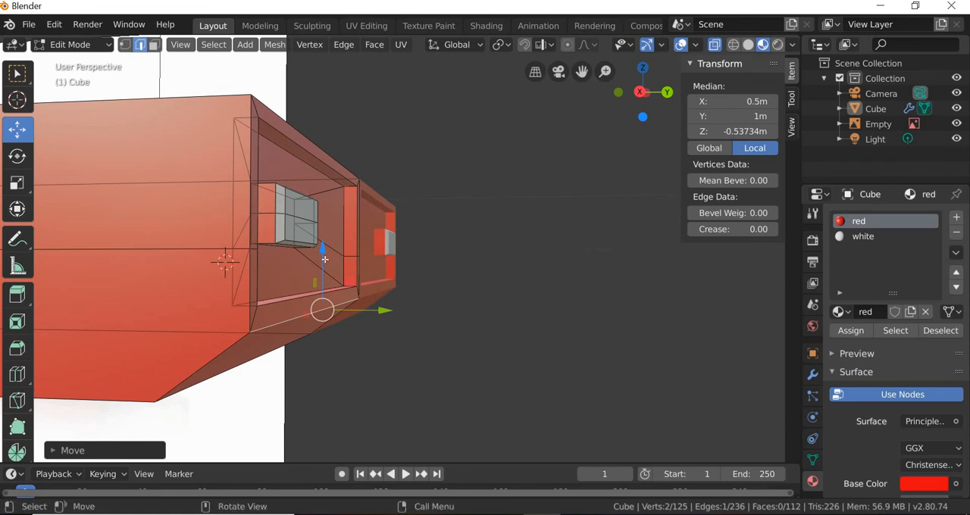
pyautogui.moveTo(323, 259); pyautogui.dragTo(323, 255)
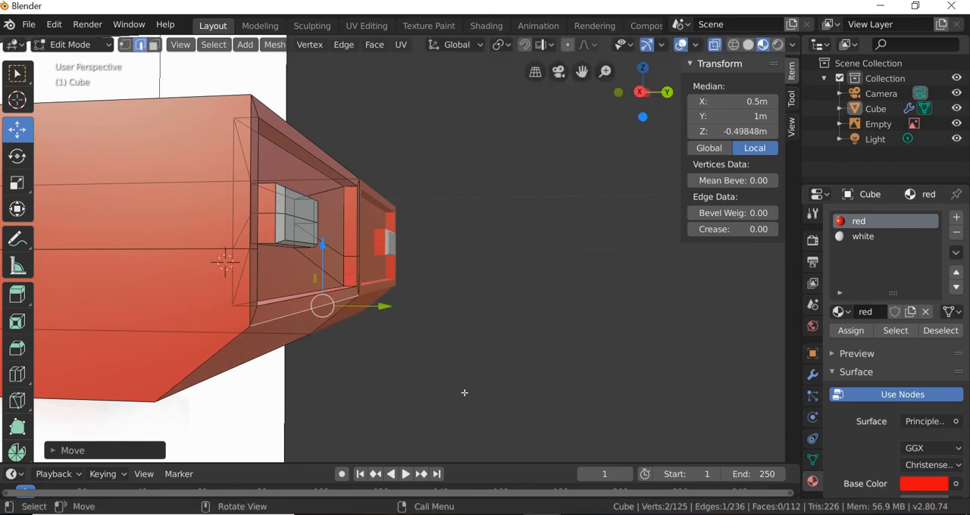